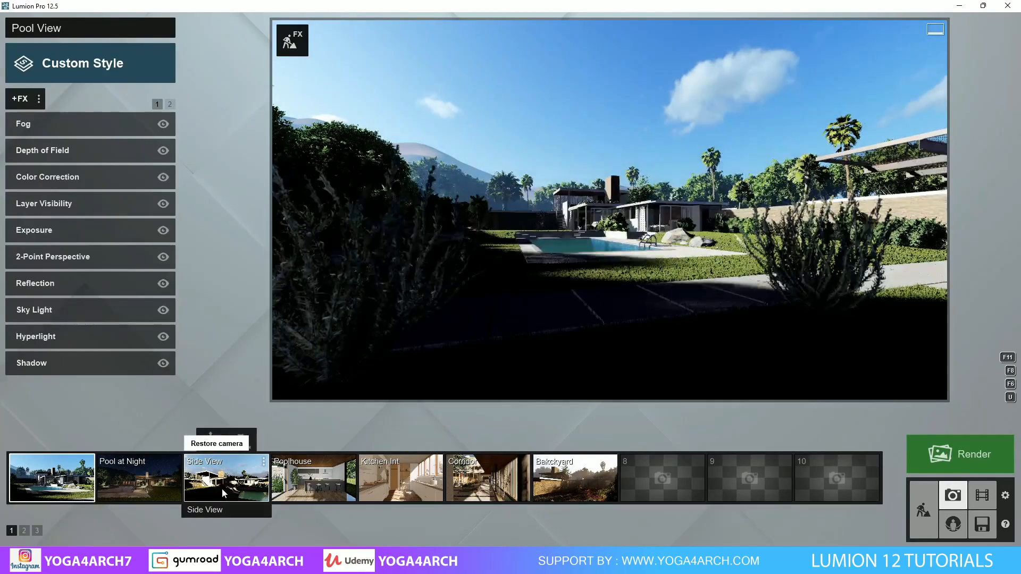
Step: Restore the Side View camera and save it as a new photo in empty slot 8
click(223, 490)
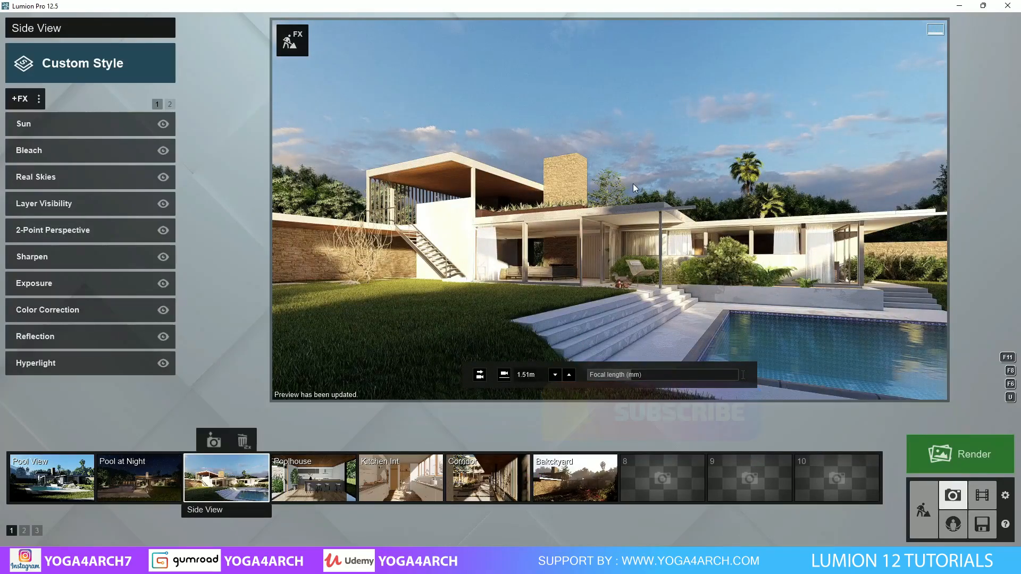
click(681, 470)
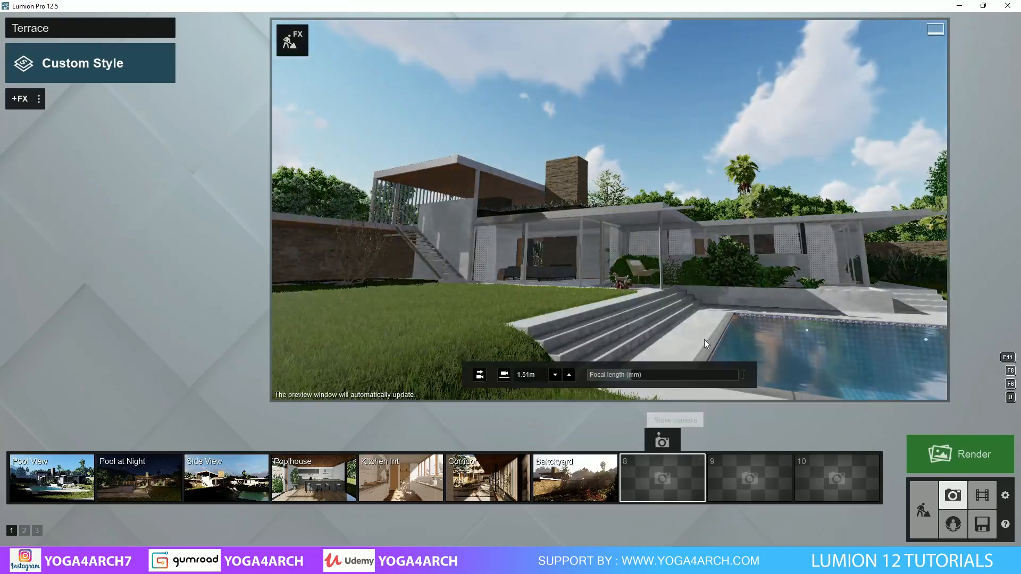
click(662, 442)
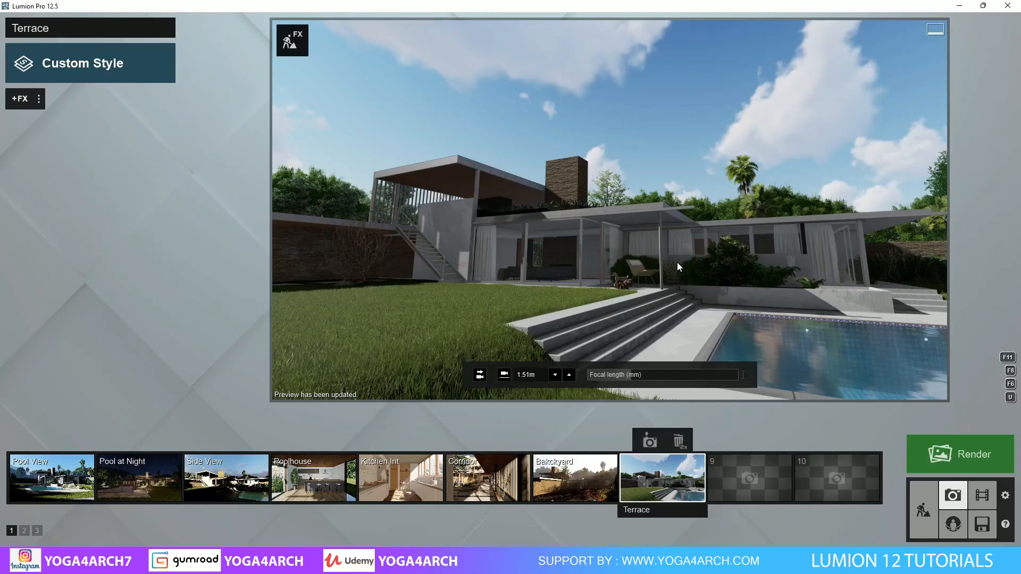
Step: Apply the Realistic style to the Terrace photo and add the 2-Point Perspective effect
click(114, 66)
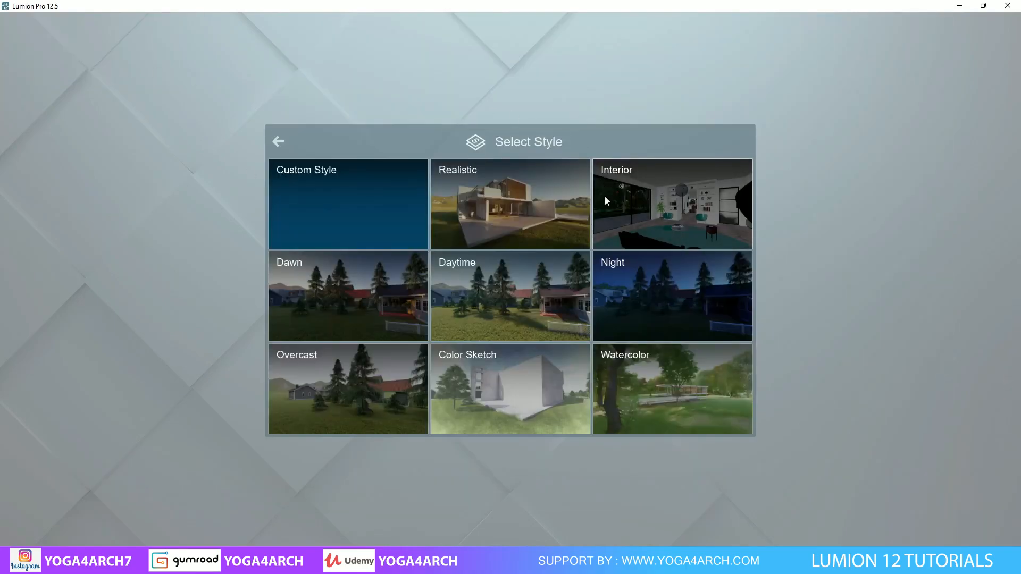
click(501, 202)
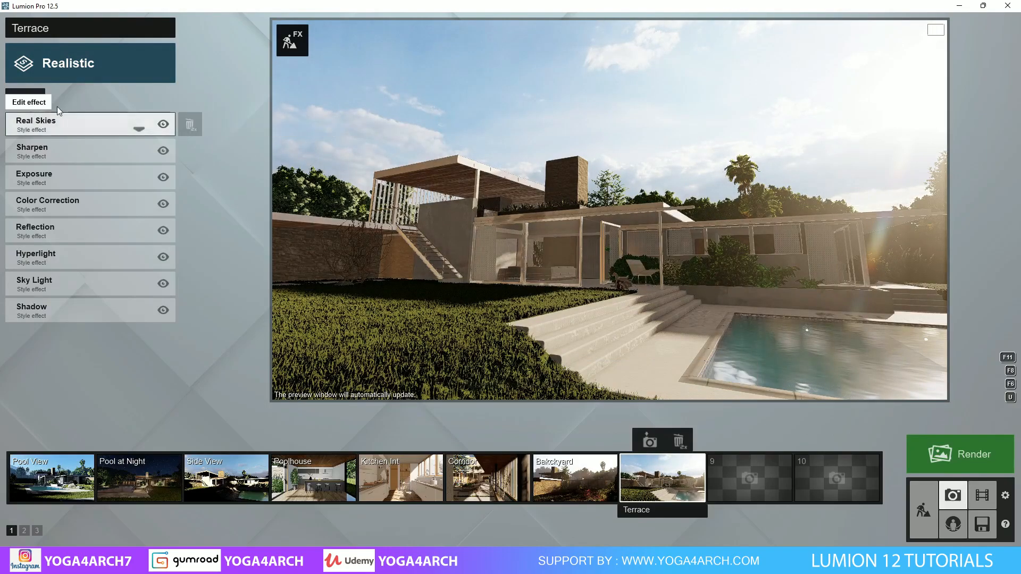
click(19, 98)
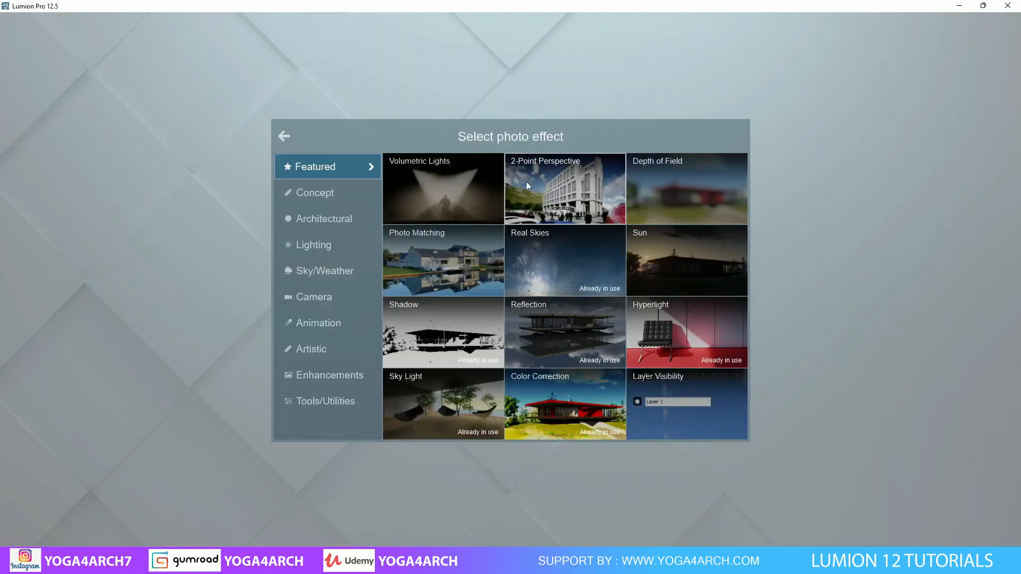
click(550, 189)
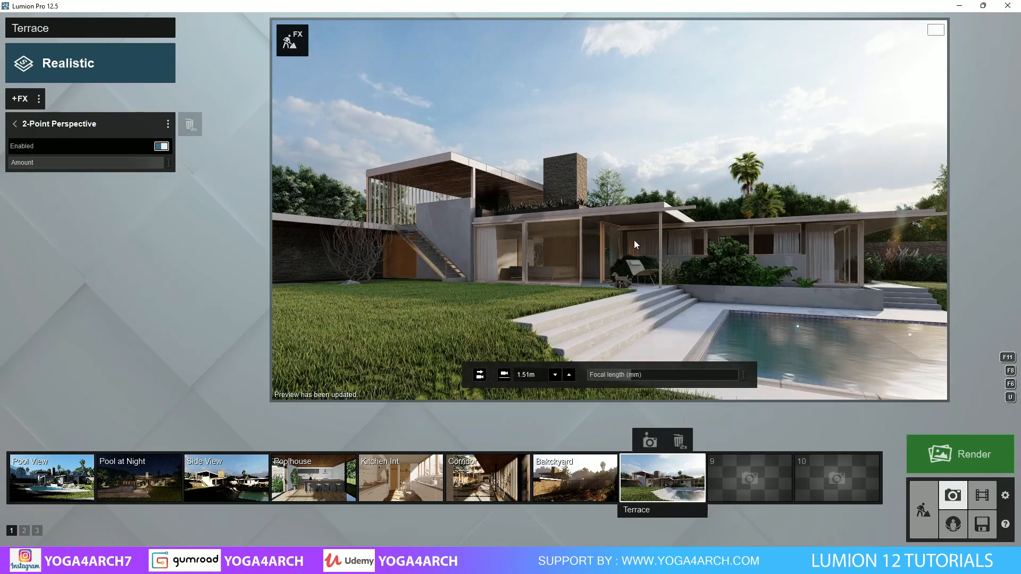
Step: Assign the Wild Grass 01 material from the 3D grass library to the lawn in Build mode
click(925, 508)
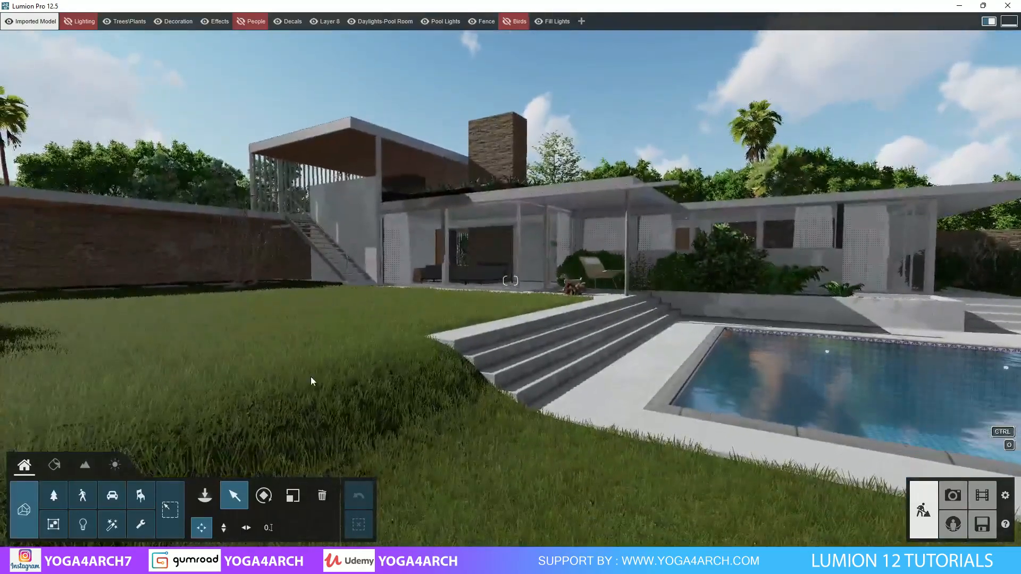
click(54, 465)
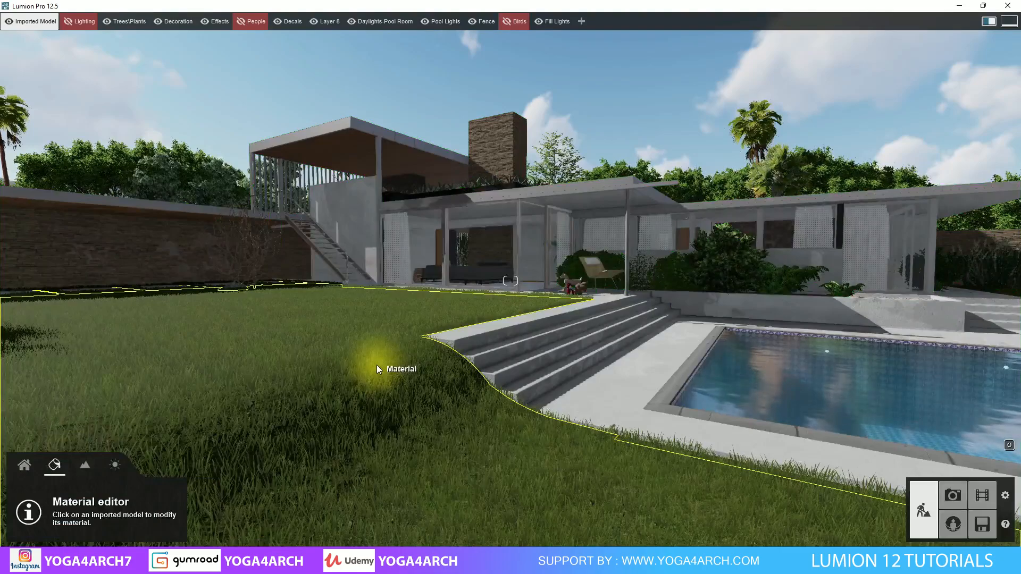
click(391, 322)
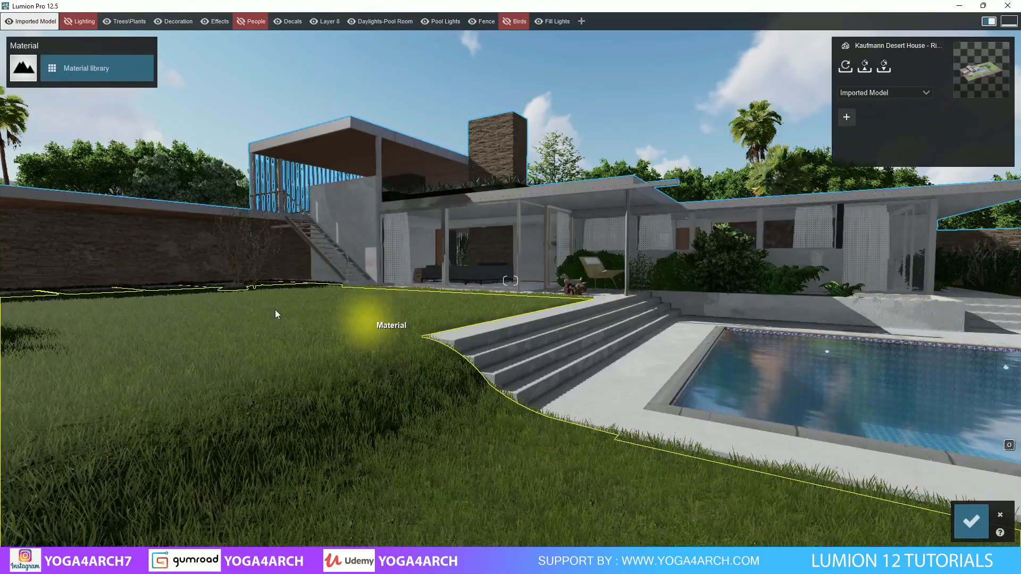
click(84, 68)
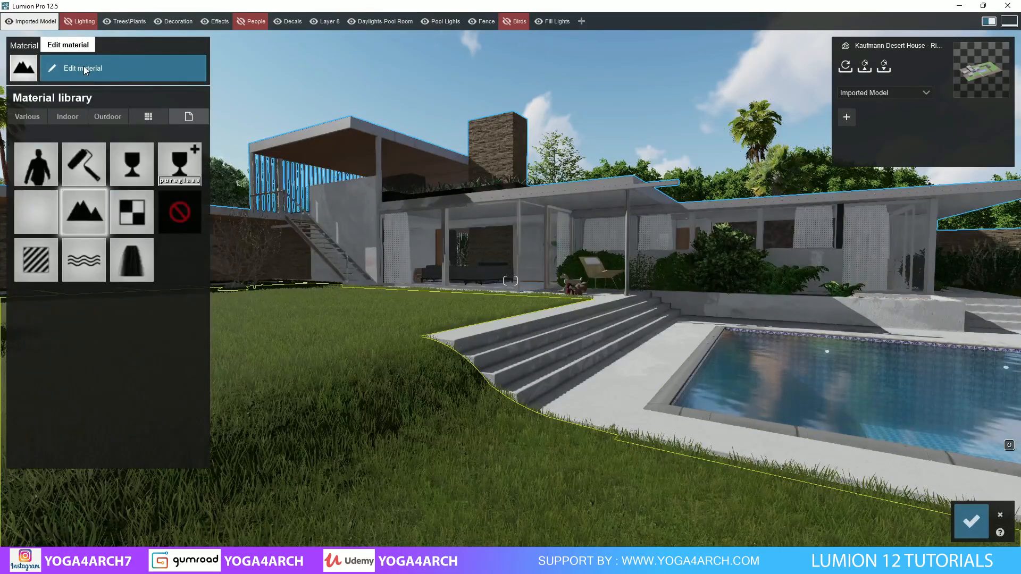
click(32, 117)
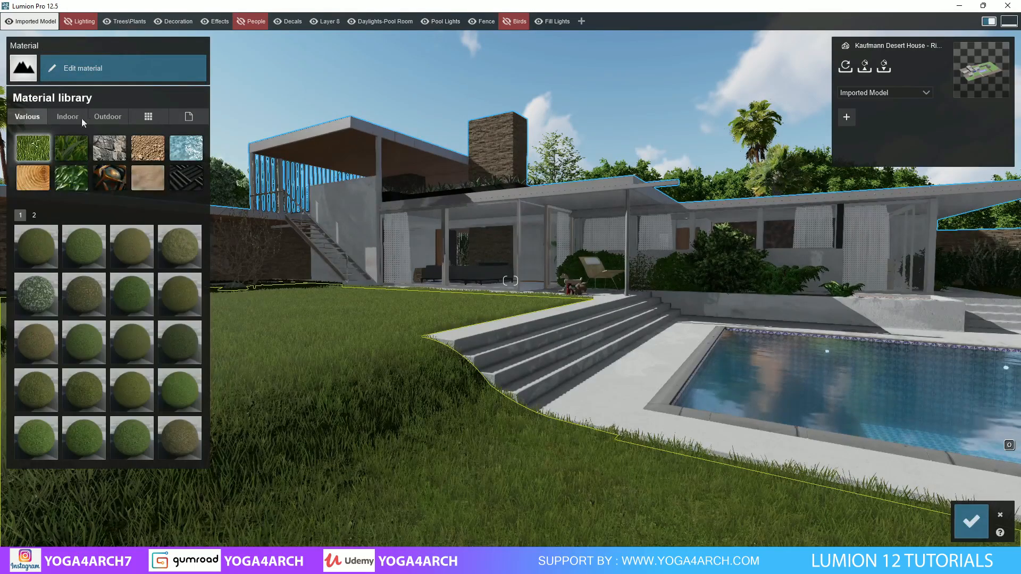
click(78, 151)
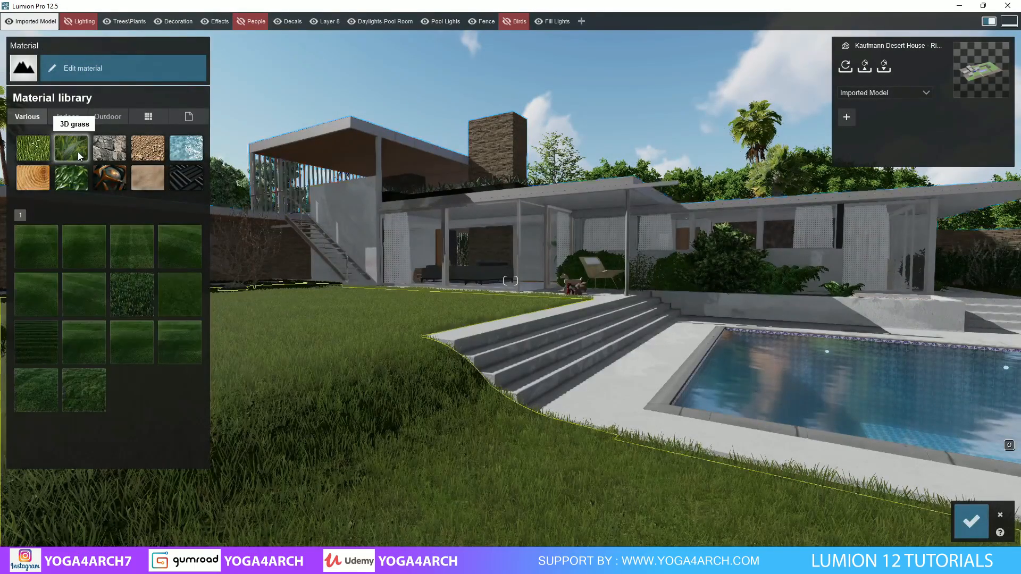
click(67, 399)
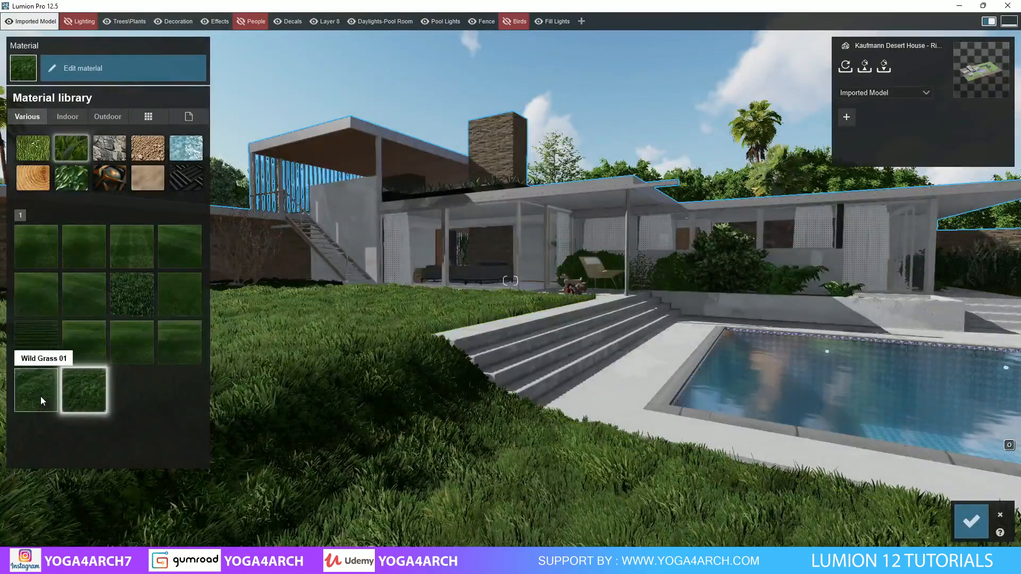
click(41, 397)
Step: Reduce the lawn material's grass length to near its minimum and save the material changes
click(41, 397)
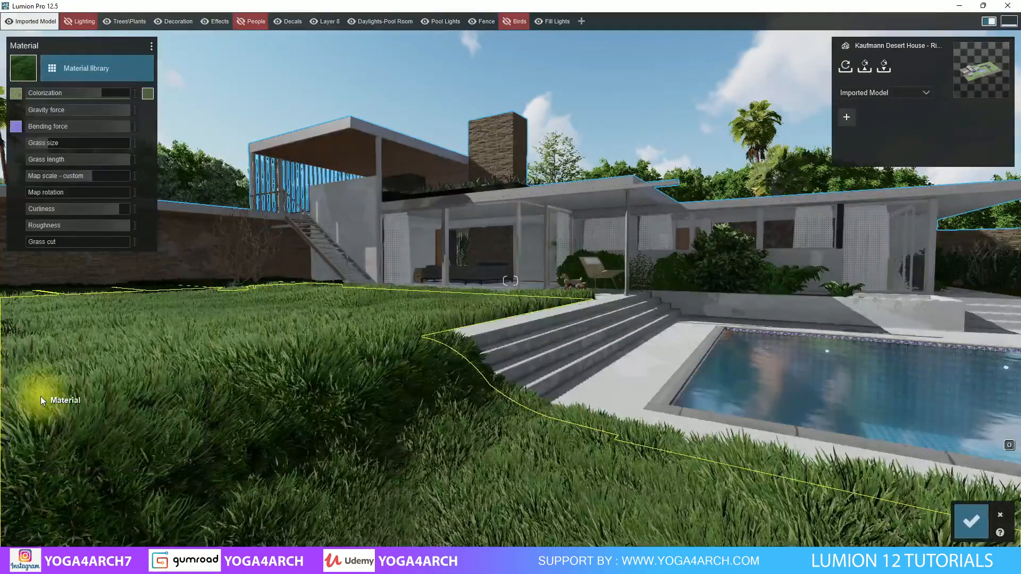
drag(118, 162, 36, 163)
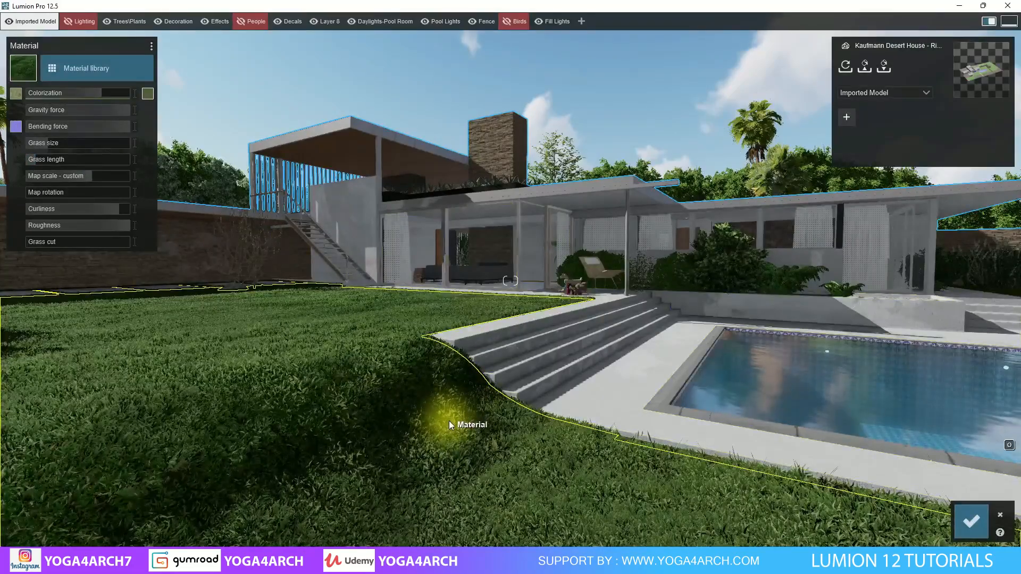
click(982, 524)
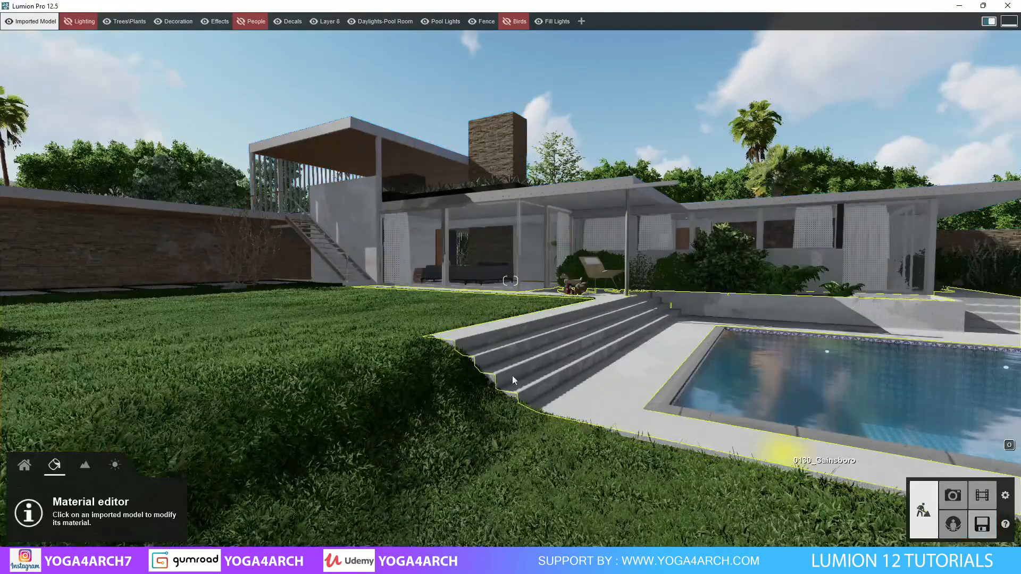
Step: Place the fine-detail Palm tree 013 on the lawn in front of the outdoor staircase
click(24, 466)
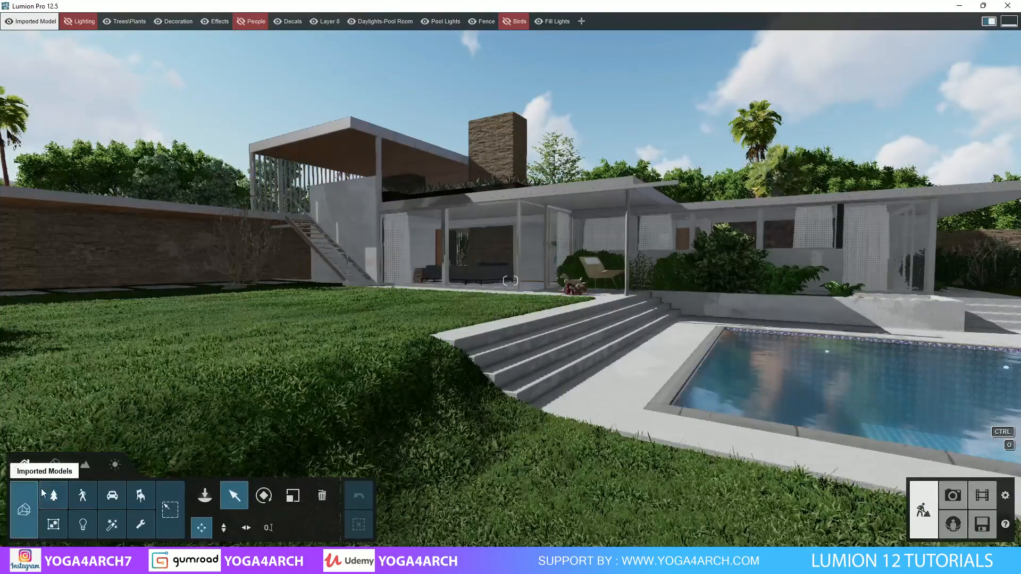
click(54, 499)
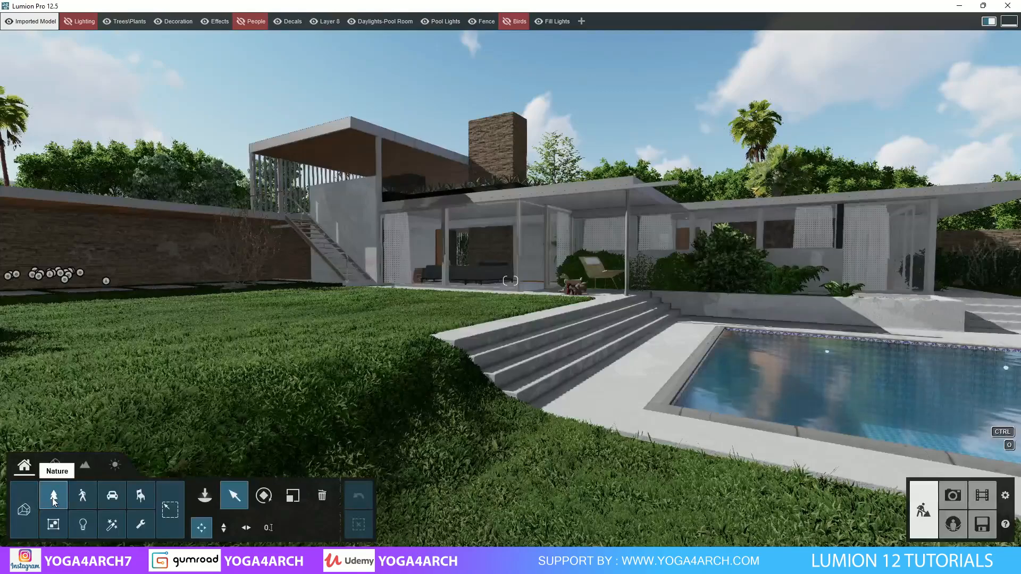
click(54, 499)
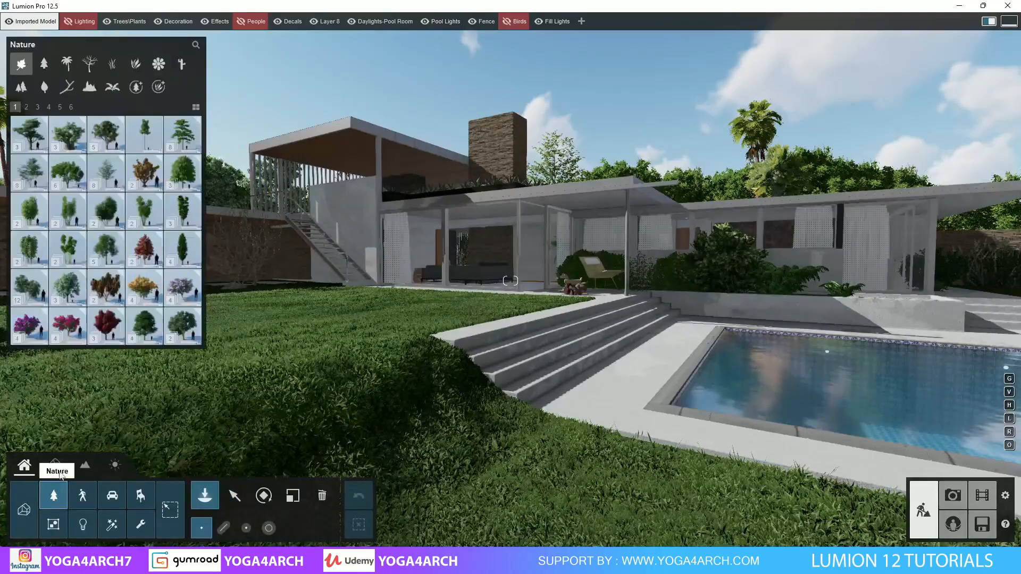
click(137, 88)
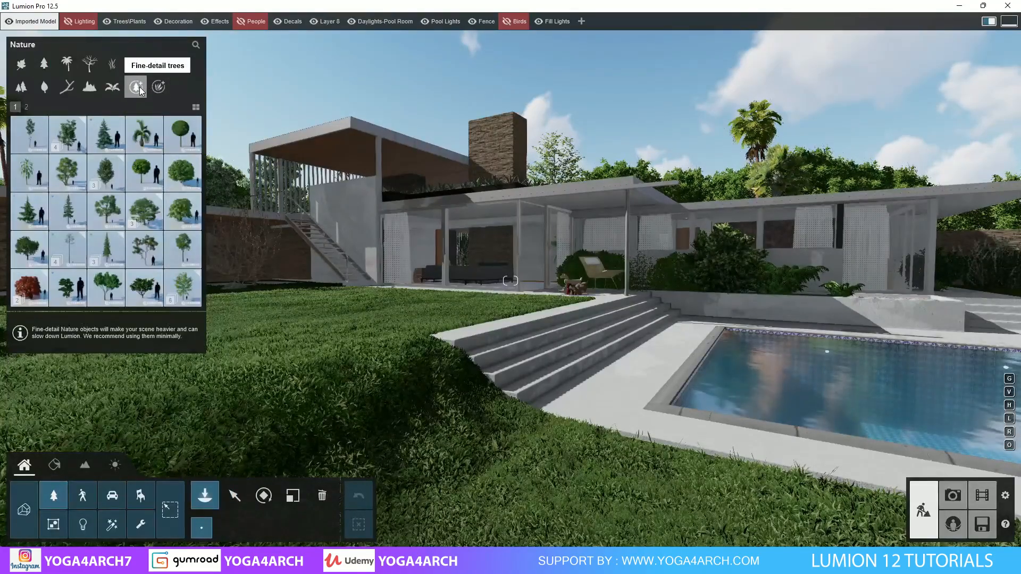
click(27, 108)
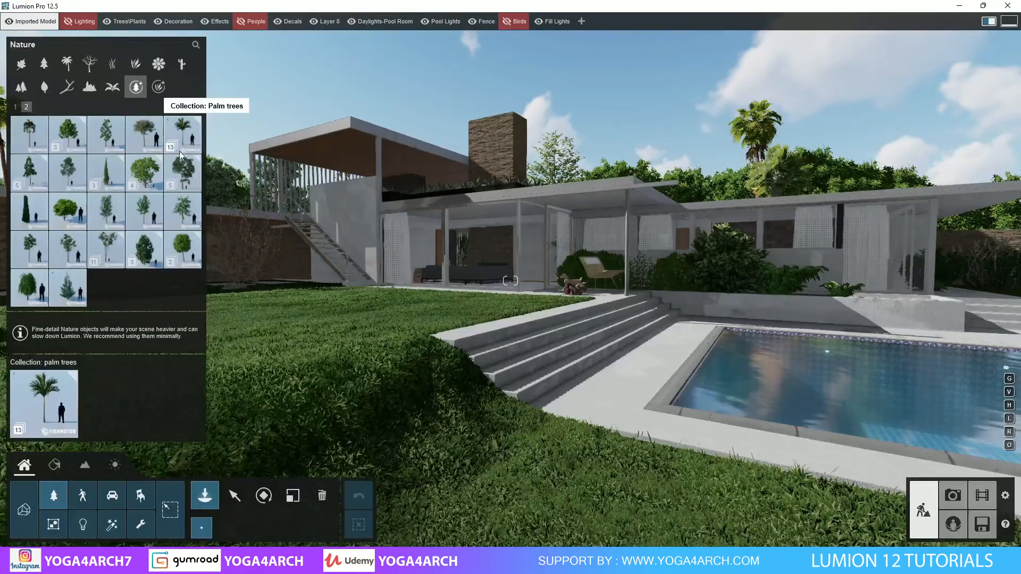
click(183, 138)
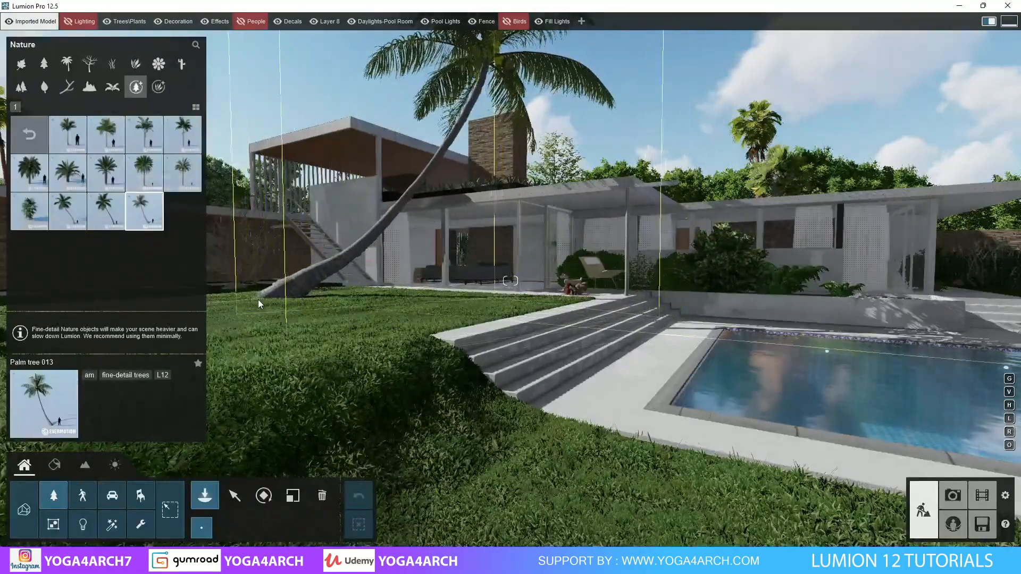
click(257, 301)
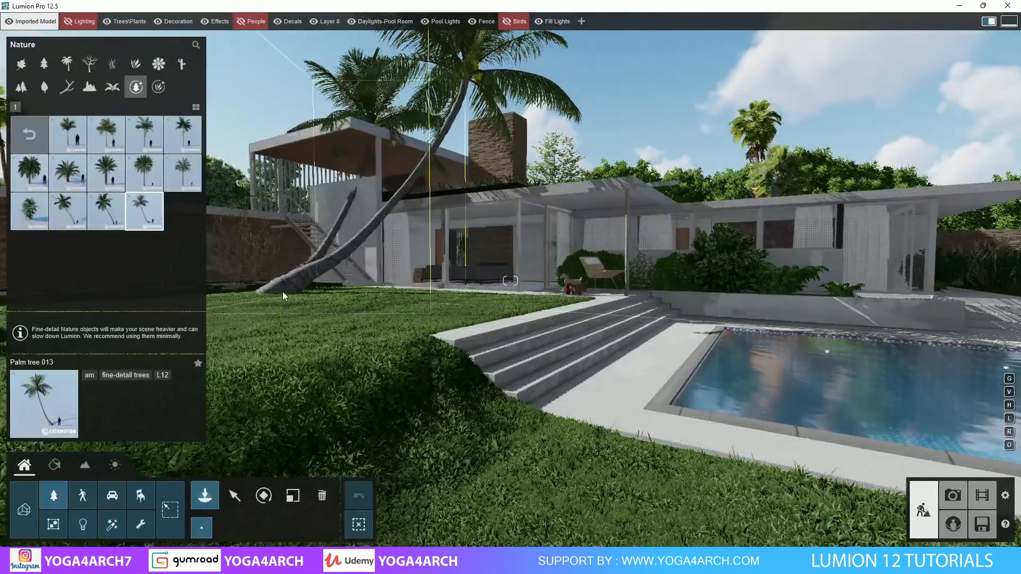
Step: Place Palm tree 003 on the lawn beside the leaning palm, in front of the brick wall
right_drag(340, 280, 271, 285)
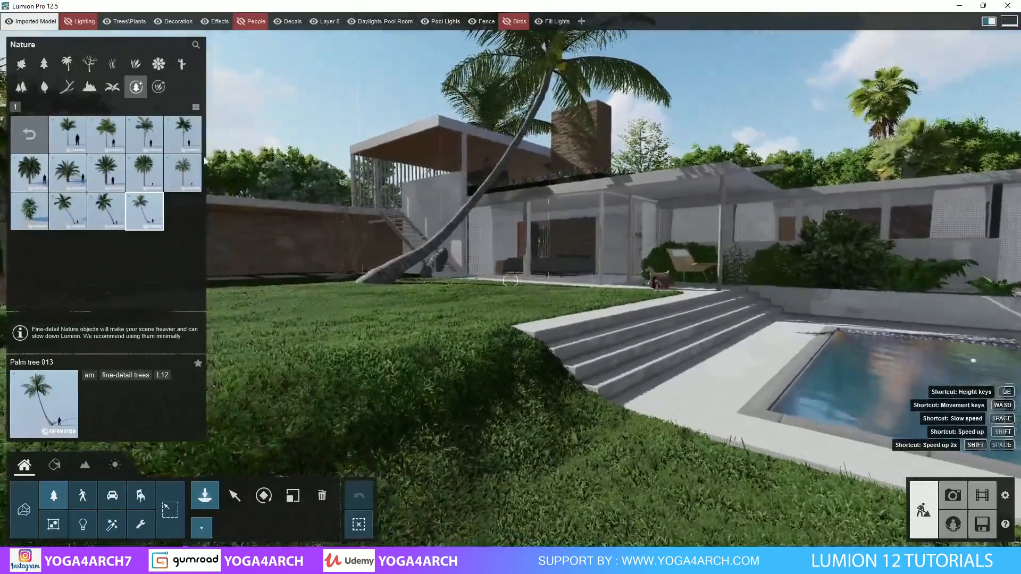
click(149, 137)
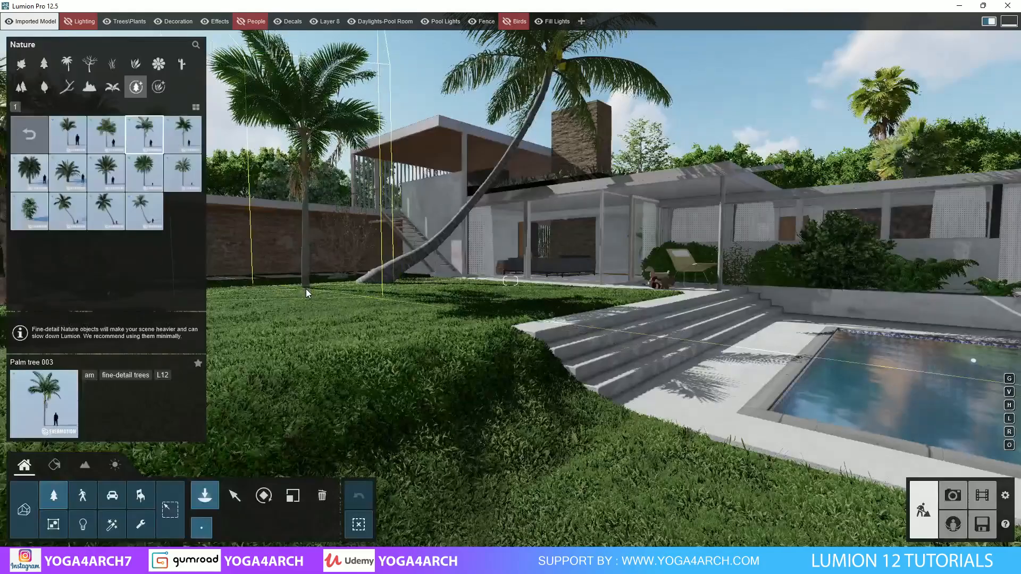
click(307, 287)
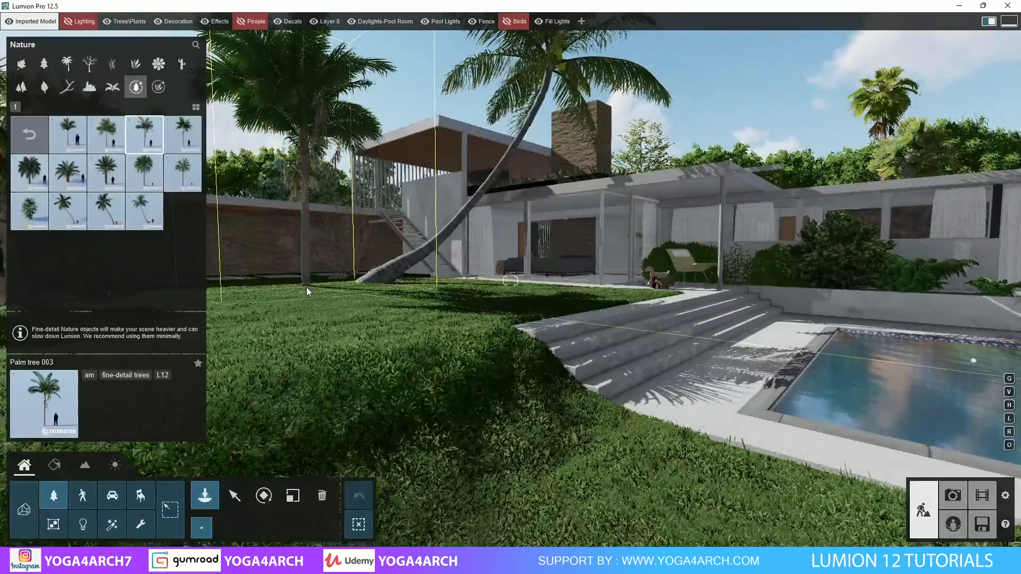
click(289, 287)
Step: Place another Palm tree 003 on the grass across the pool, near the large boulder
mouse_move(289, 287)
right_down()
mouse_move(415, 279)
mouse_move(298, 289)
right_up()
key(w)
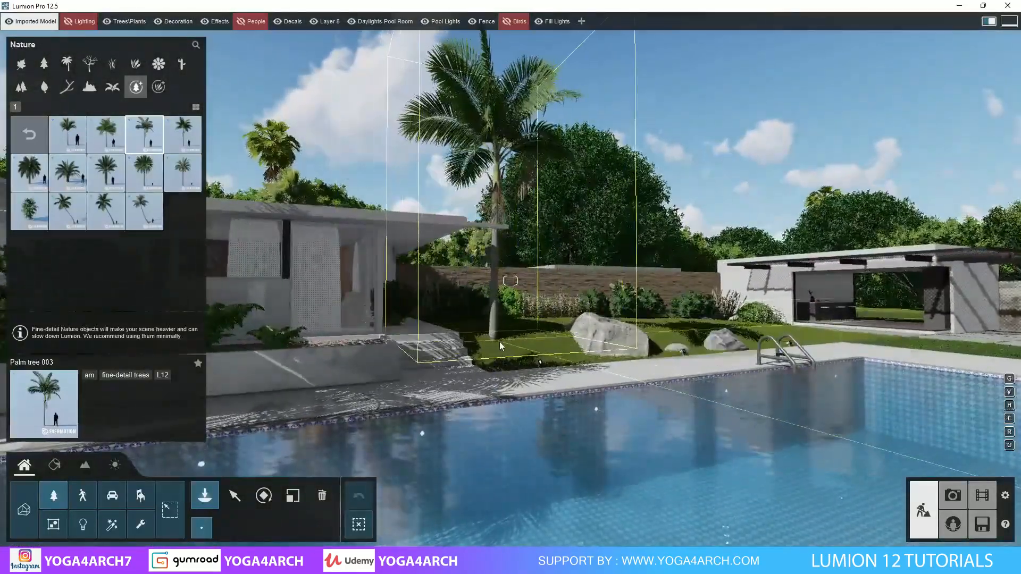
right_drag(506, 347, 468, 340)
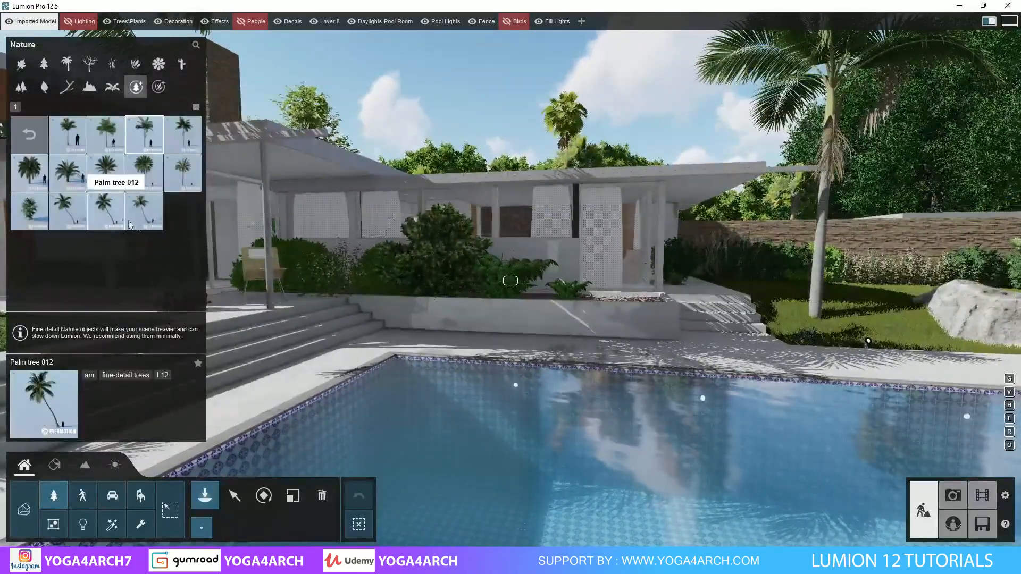
Step: Place the leaning Palm tree 012 and Palm tree 011 in the garden behind the house
click(121, 220)
click(624, 314)
mouse_move(625, 319)
right_down()
mouse_move(604, 316)
mouse_move(570, 336)
mouse_move(629, 307)
right_up()
key(w)
key(w)
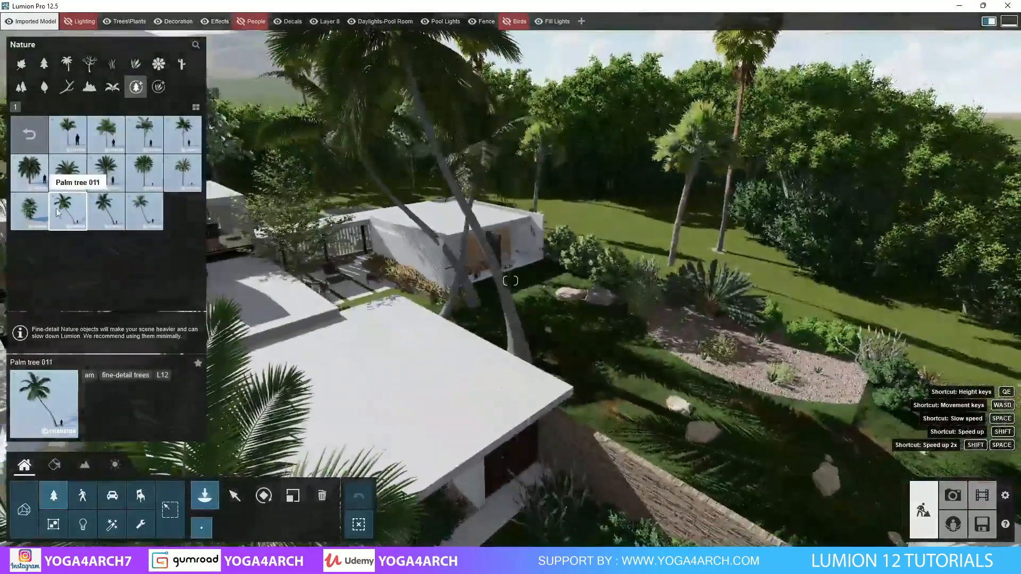
Step: Place Palm tree 010 on the grass between the poolside palm and the boulder
click(29, 211)
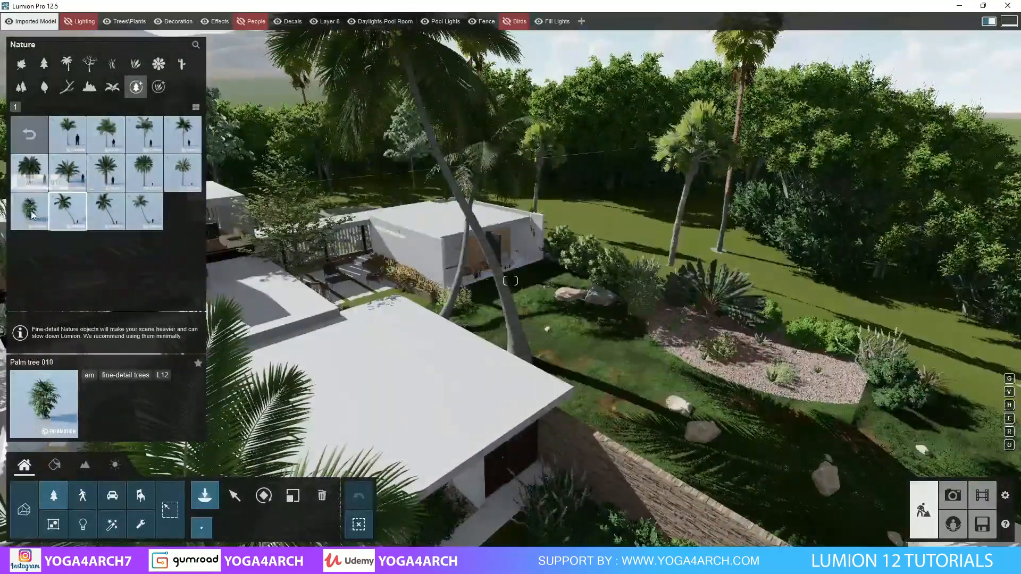
right_drag(472, 277, 399, 319)
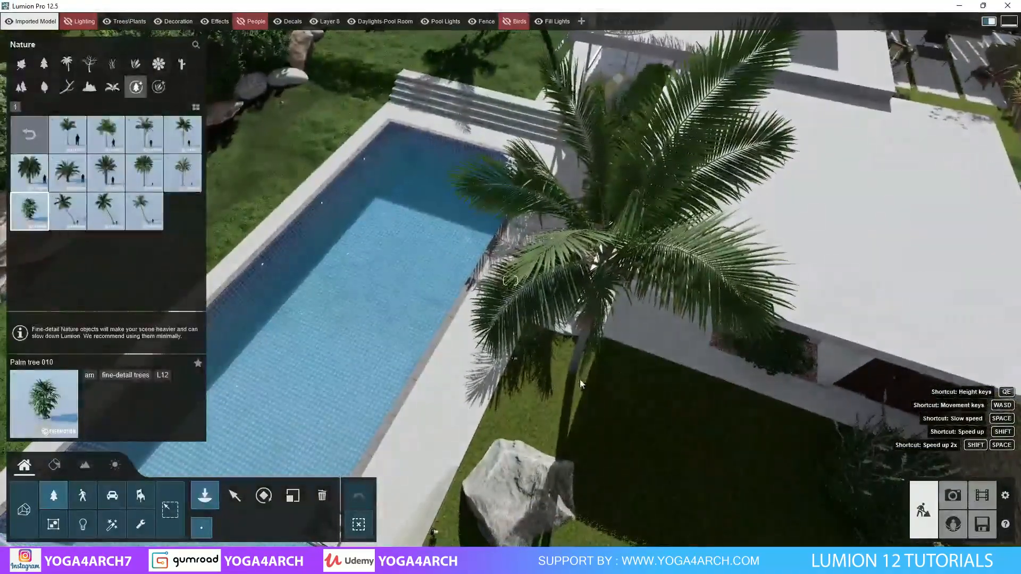
click(536, 400)
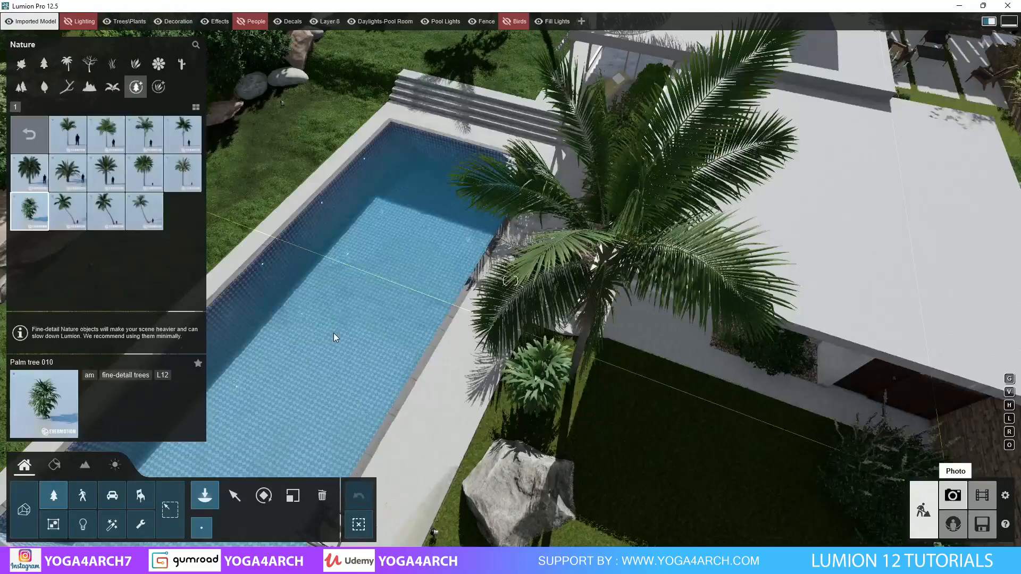
Step: Return to Photo mode and restore the Terrace camera to preview the updated scene
click(952, 495)
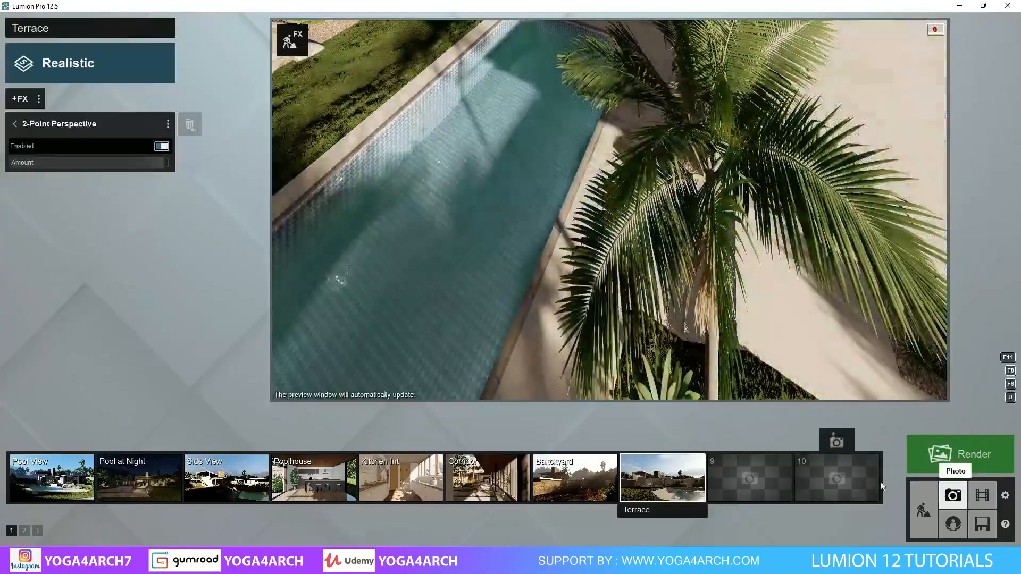
click(639, 472)
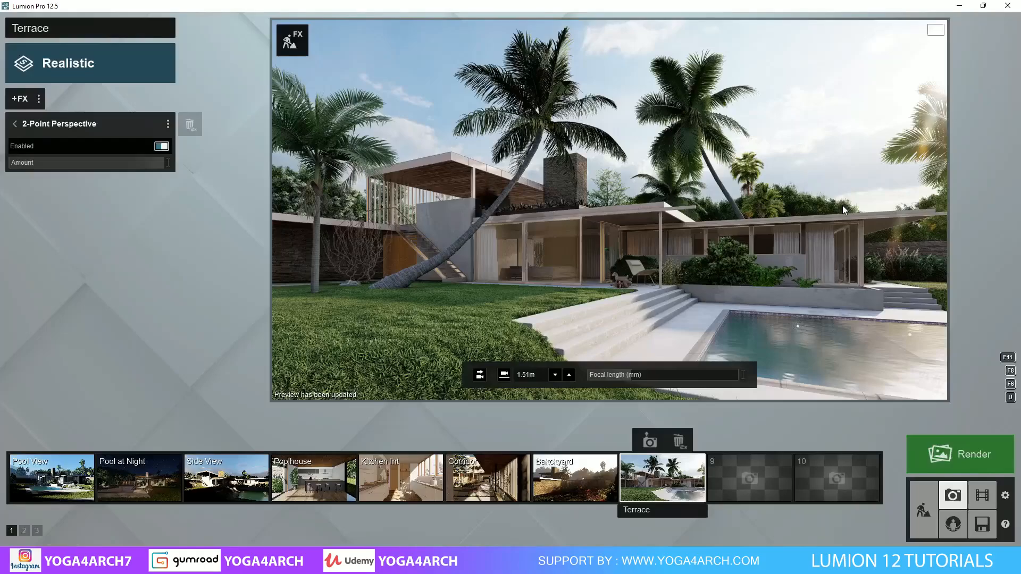
Step: Rotate the leaning Palm tree 012 behind the house so it leans toward the pool side, and preview it through the Terrace camera
click(916, 495)
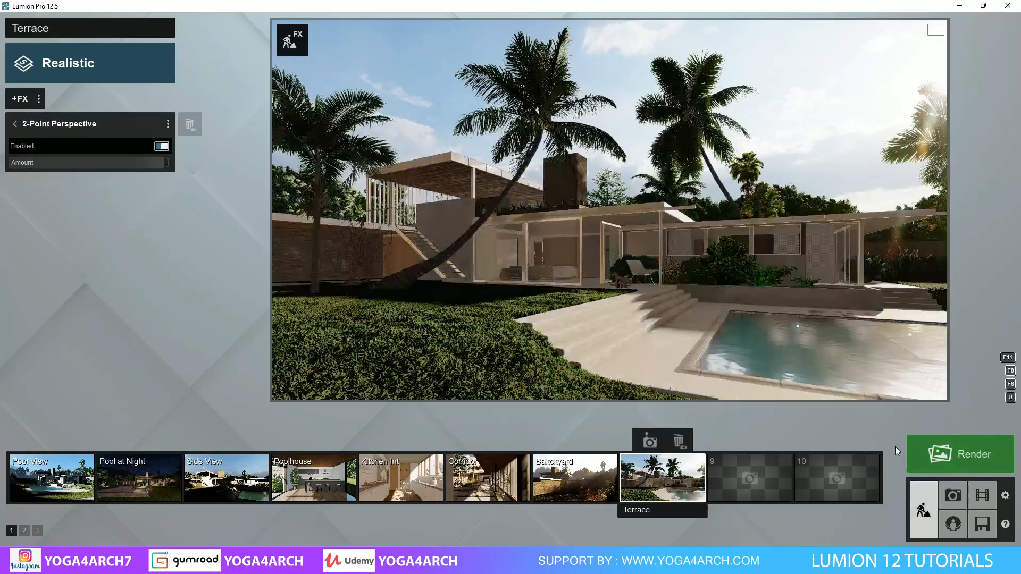
click(264, 496)
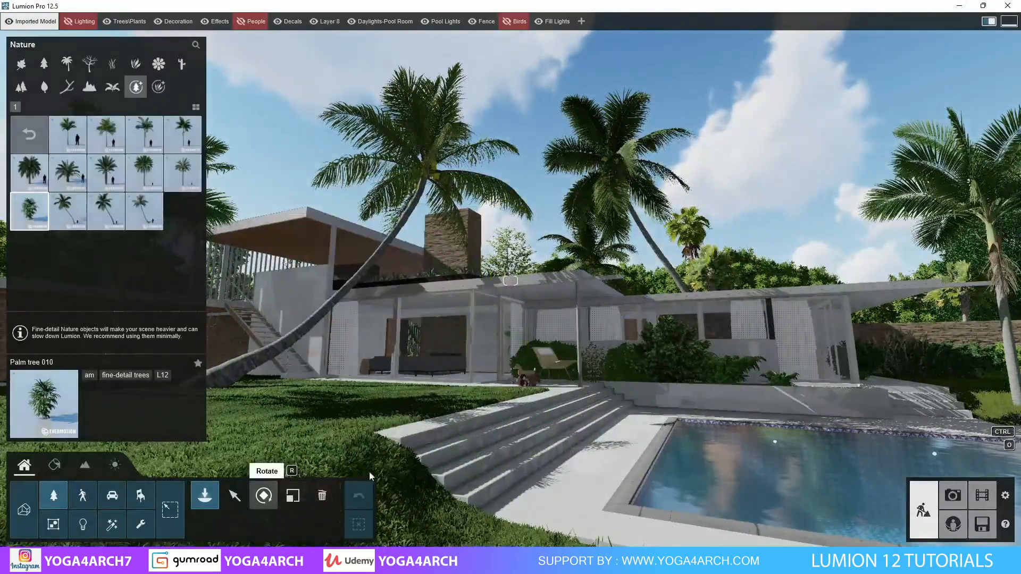
click(675, 278)
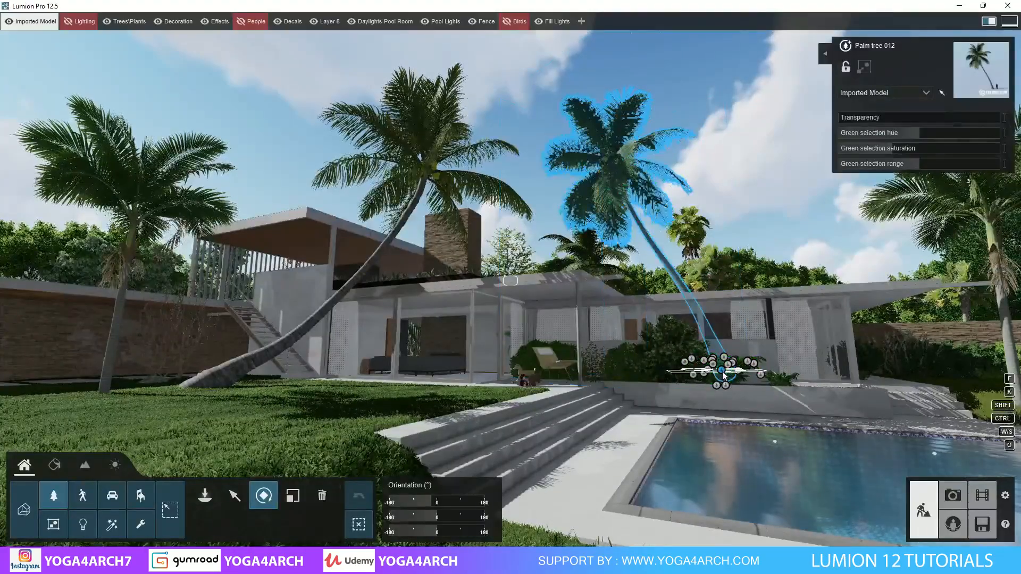
drag(710, 372, 620, 353)
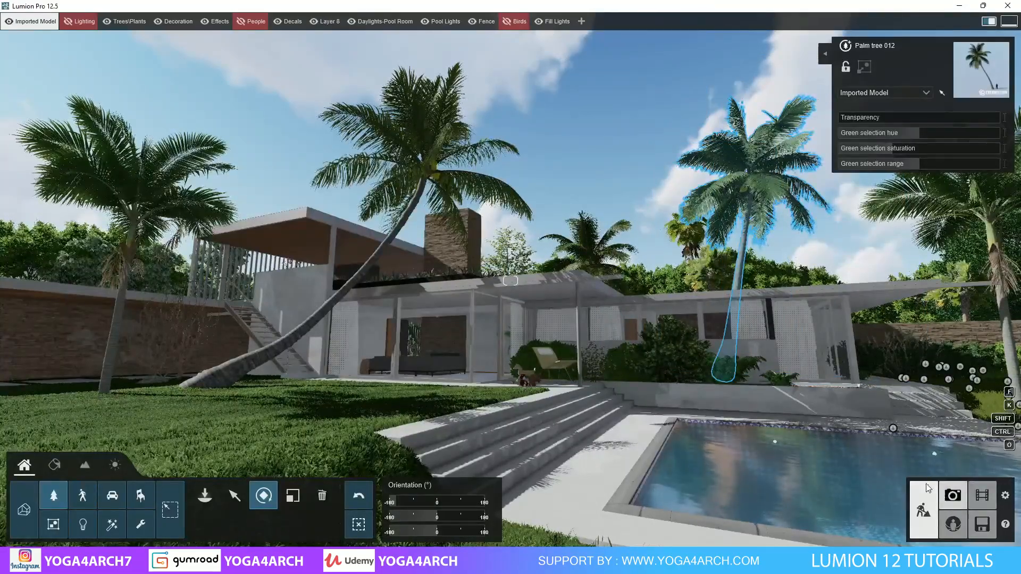
click(953, 495)
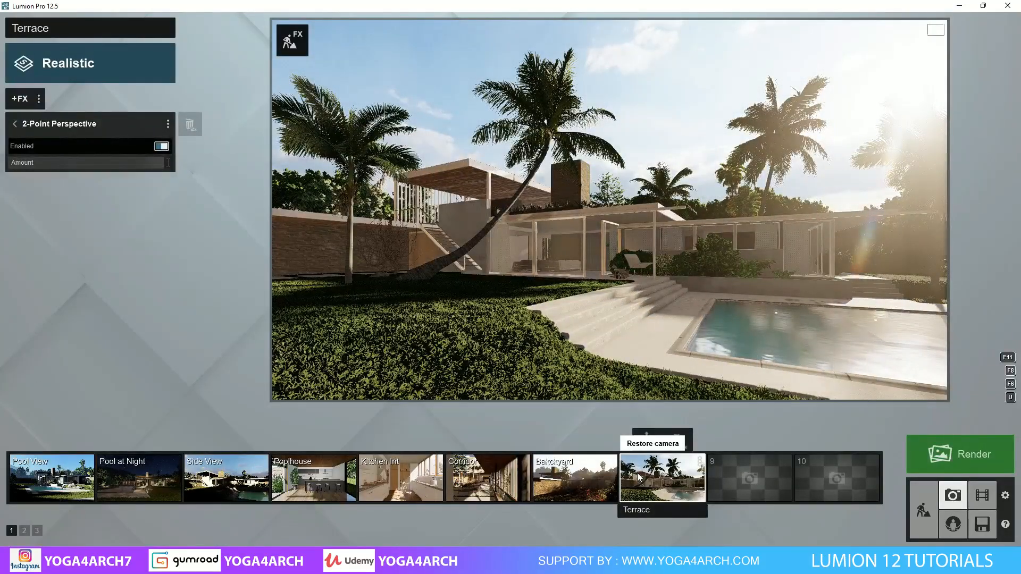
click(638, 477)
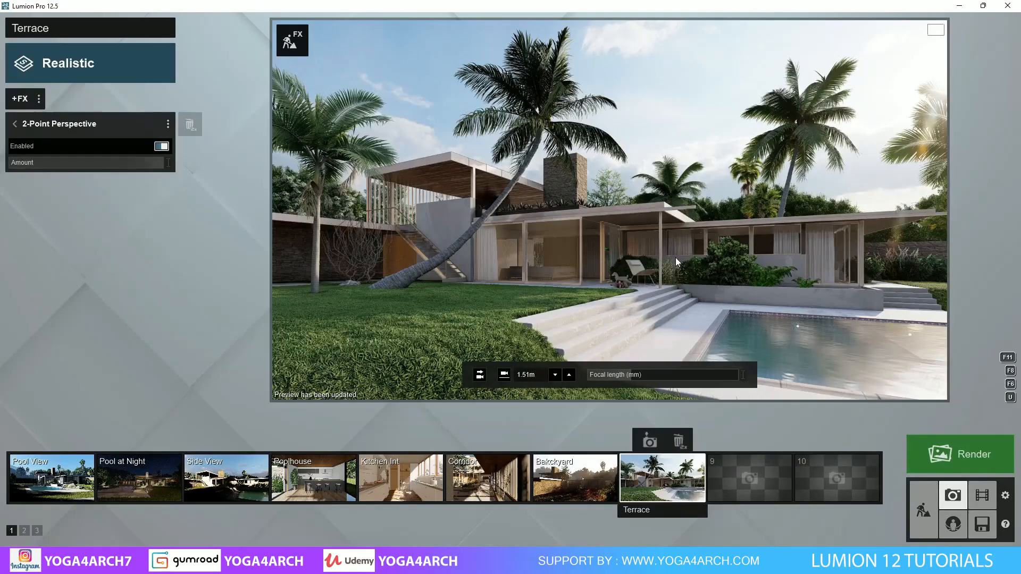
Step: Add the Sun lighting effect to the Terrace photo, with the heading at maximum and the sun height lowered to about 4.3°
click(19, 99)
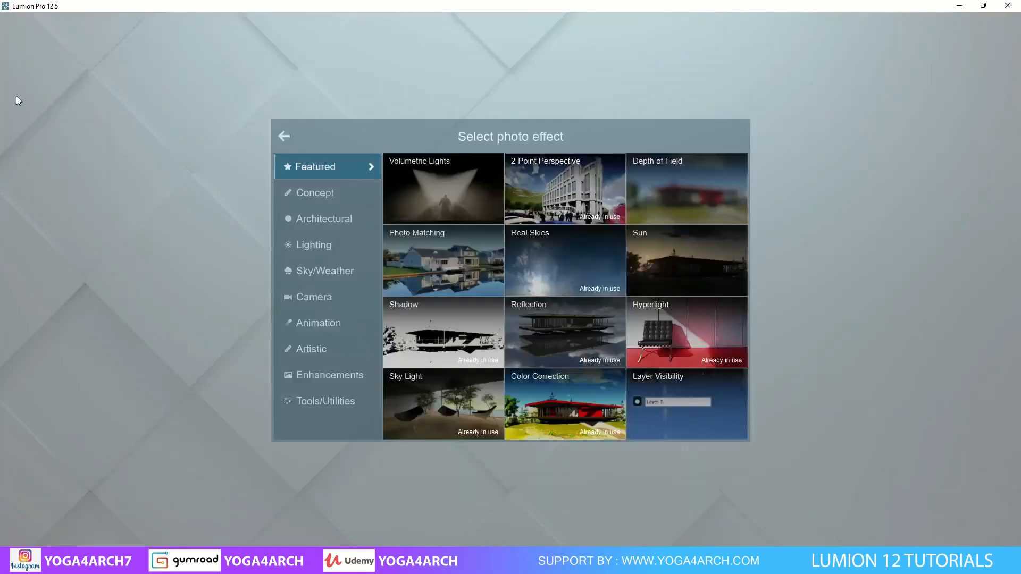
click(341, 249)
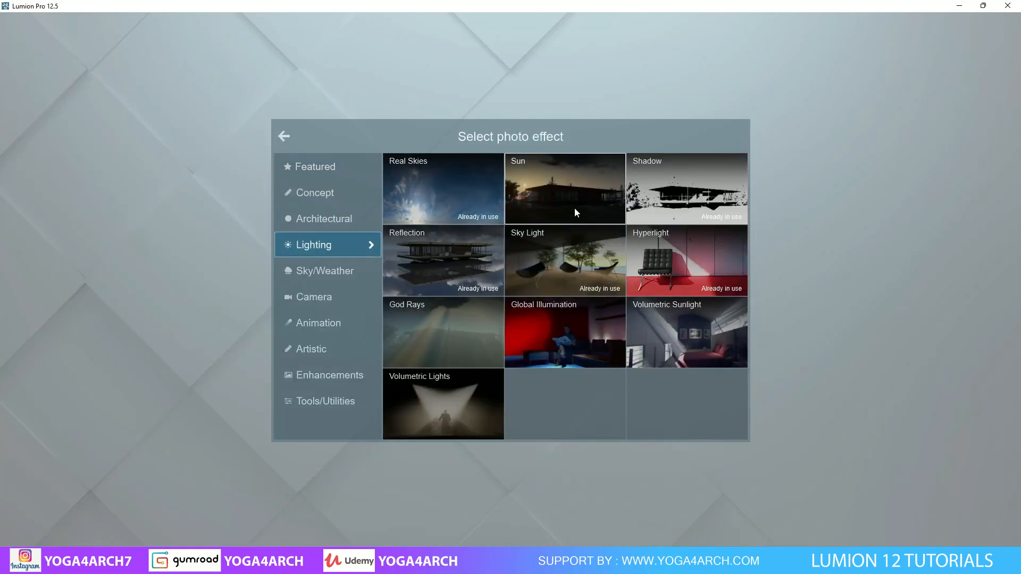
click(558, 190)
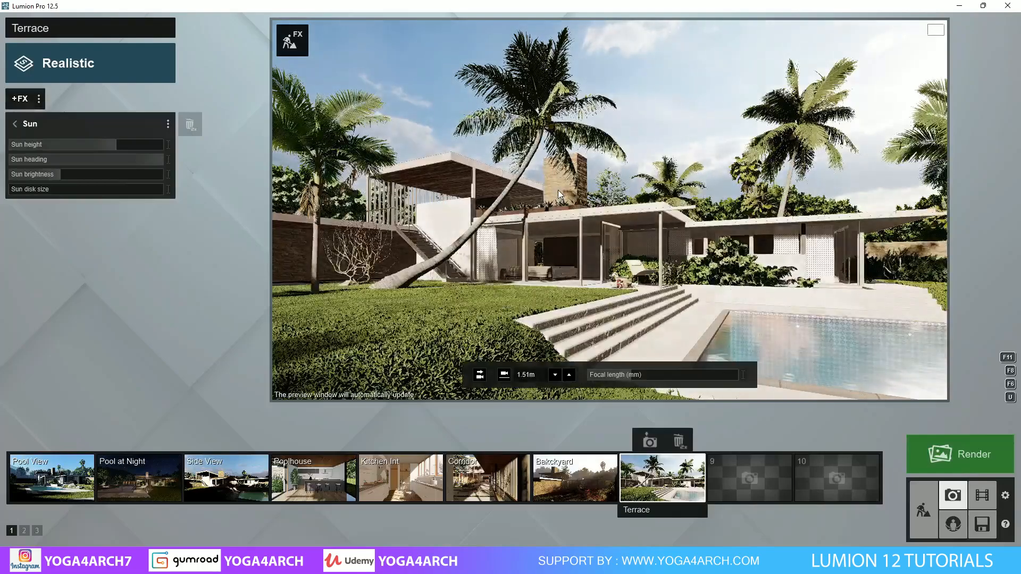
drag(165, 159, 96, 142)
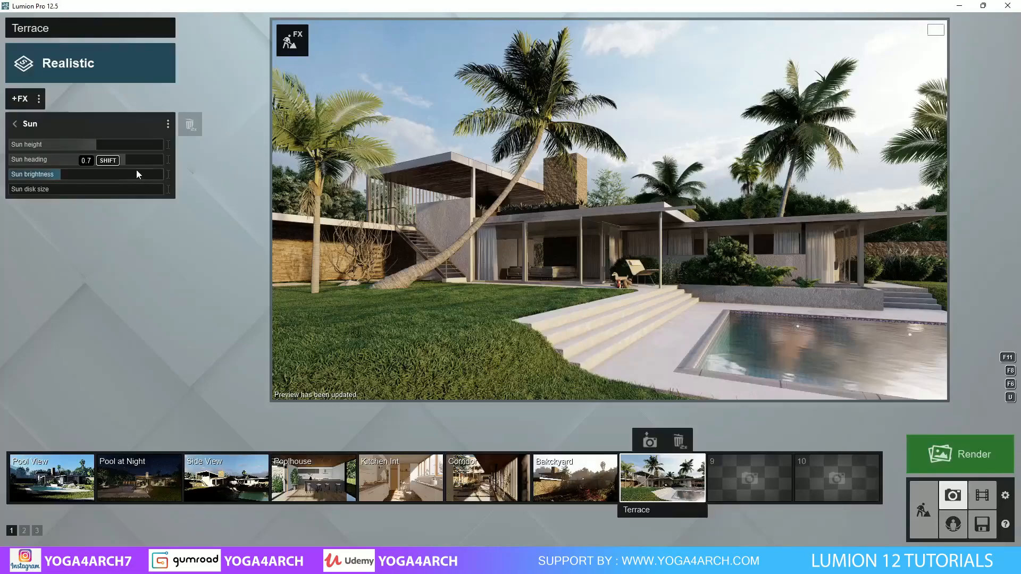
drag(118, 159, 171, 158)
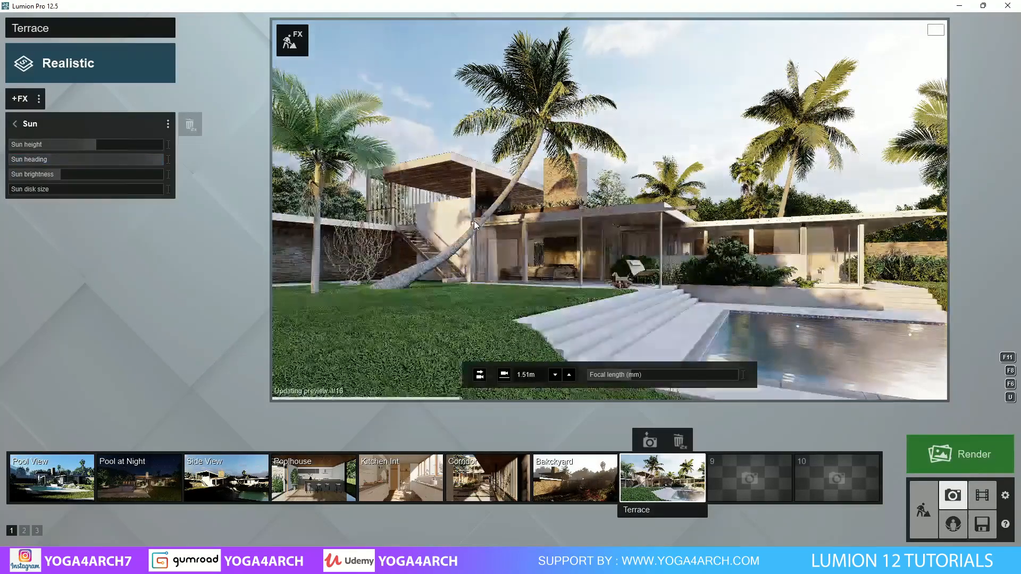
mouse_move(119, 147)
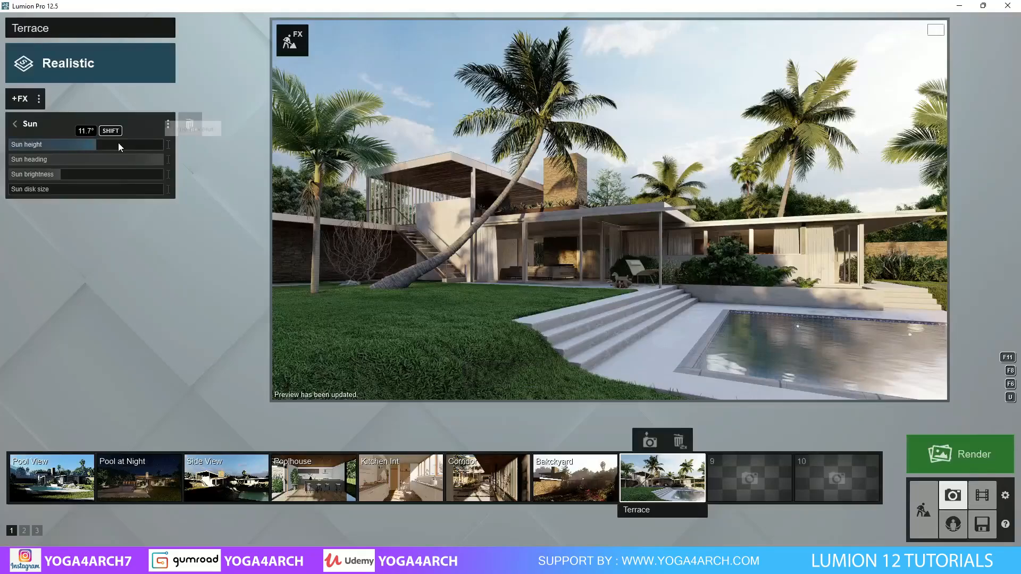
drag(95, 144, 91, 144)
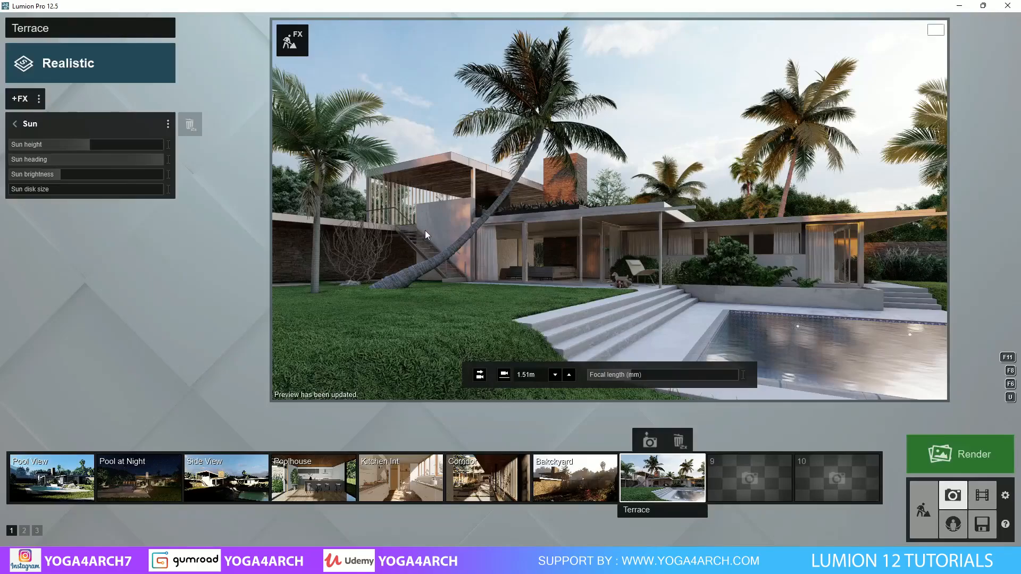
Step: Add the Bloom enhancement effect to the Terrace photo and reduce its amount to roughly a quarter
click(20, 99)
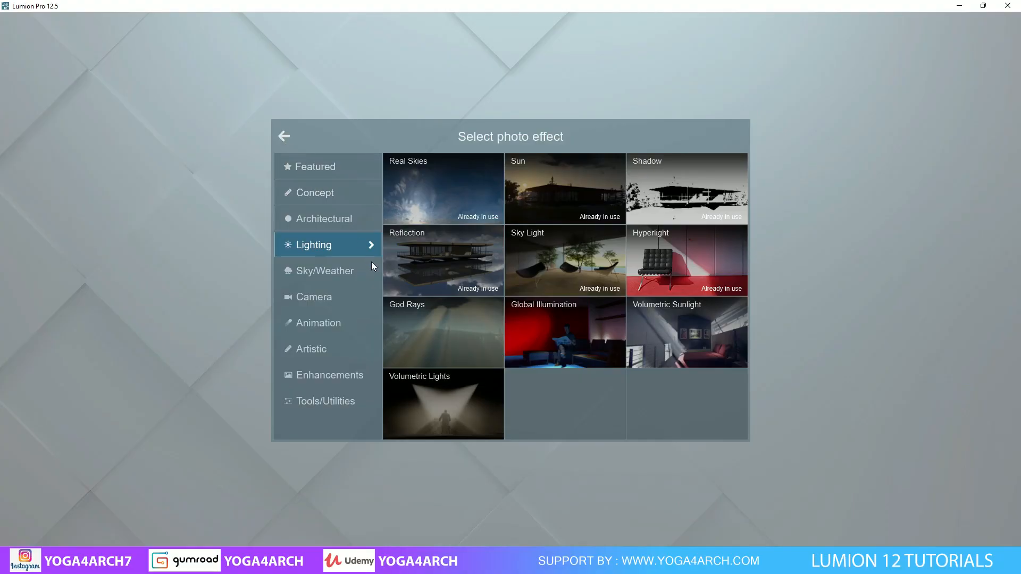
click(334, 396)
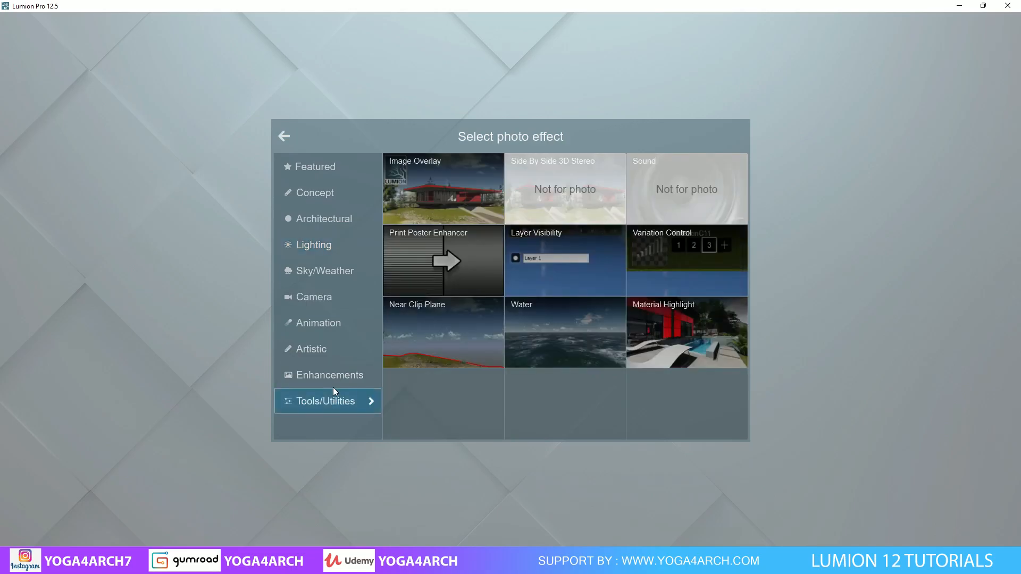
click(340, 369)
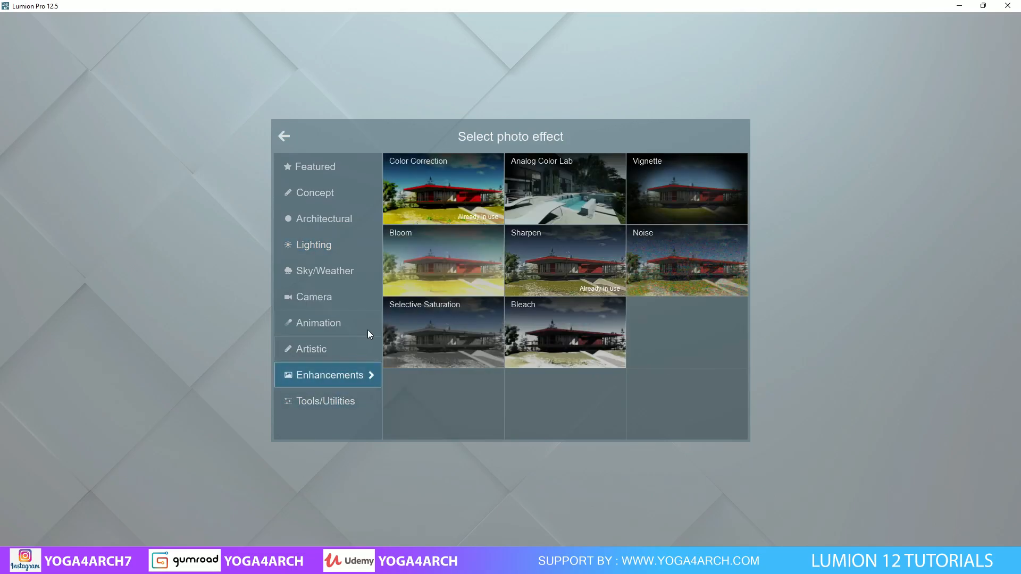
click(432, 269)
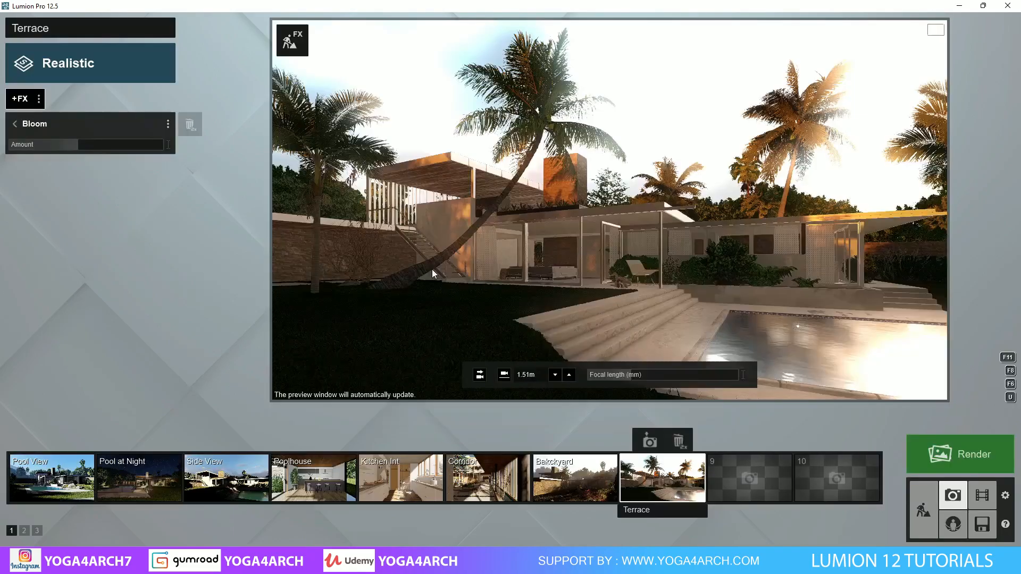
drag(69, 144, 36, 146)
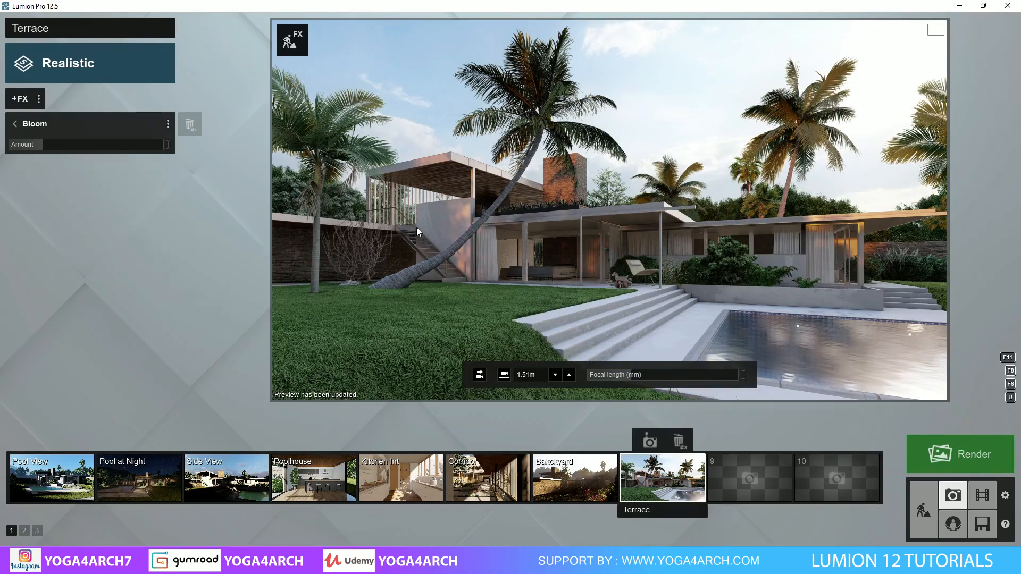
Step: Replace the Real Skies sky with the clear sky that has scattered small clouds beside the sun
click(42, 123)
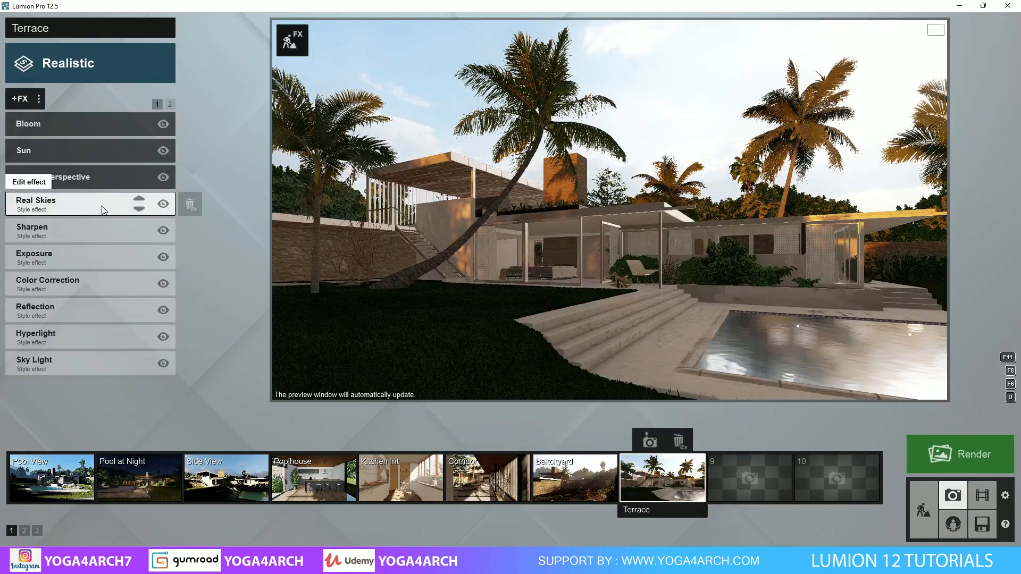
click(99, 205)
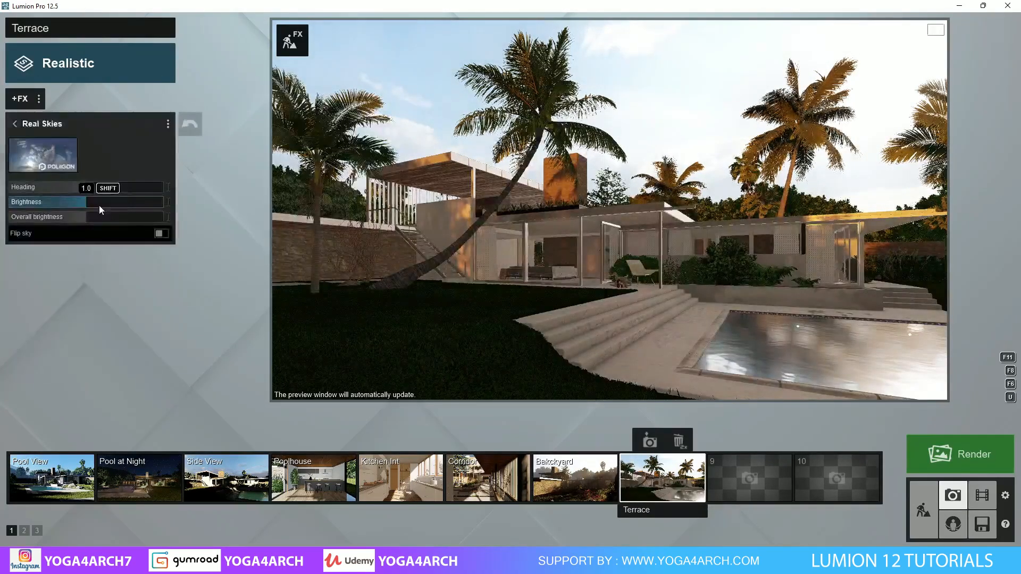
click(59, 155)
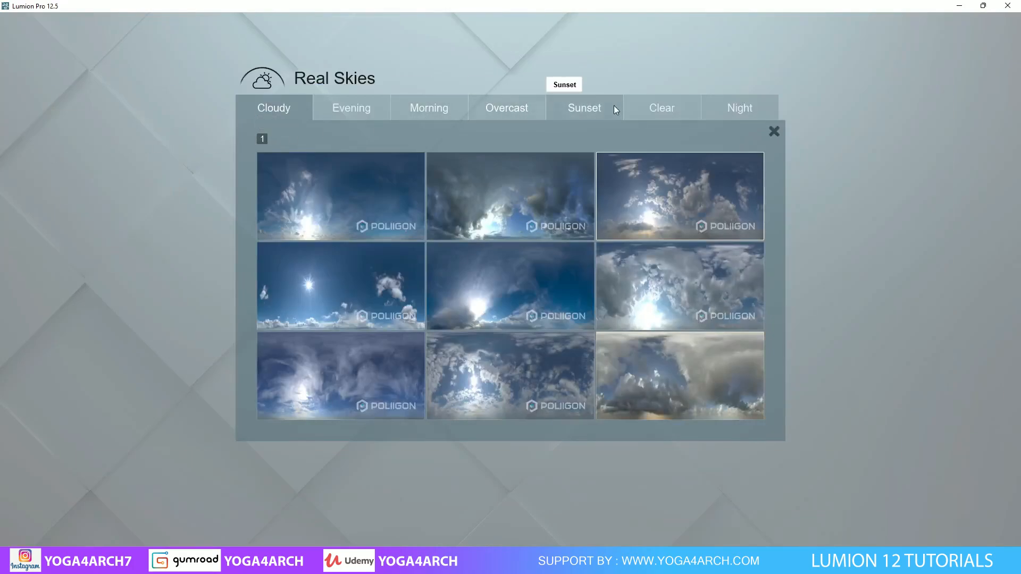
click(643, 108)
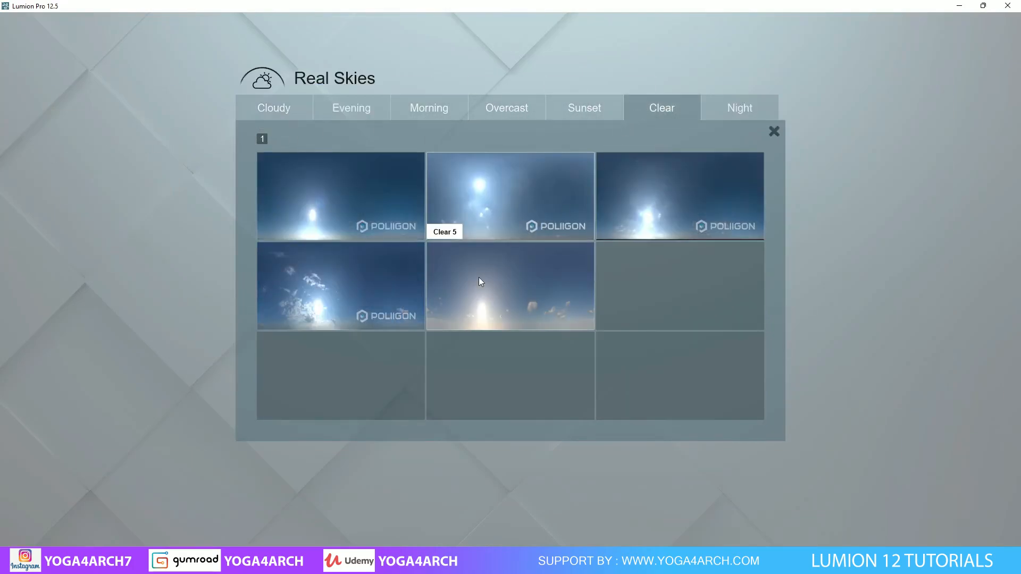
click(330, 281)
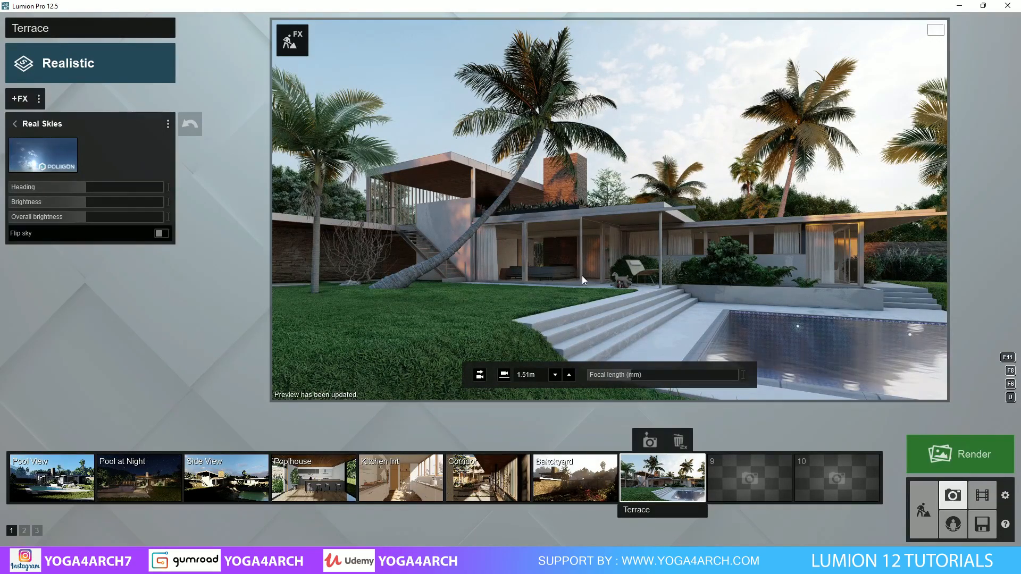
Step: Lengthen the lawn material's grass to about a third, set its colorization to 0.4, save it and restore the Terrace camera view
click(915, 498)
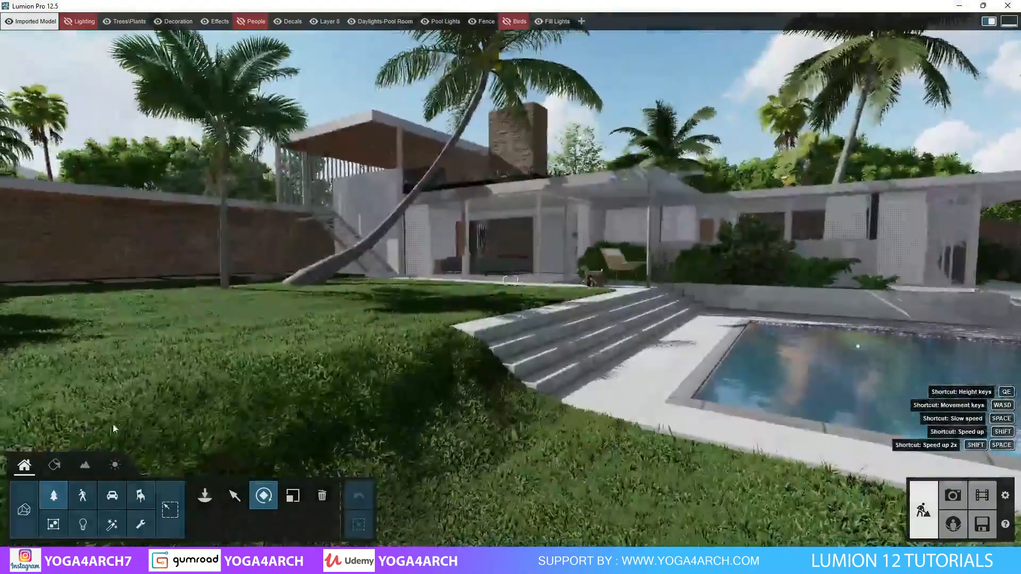
click(56, 466)
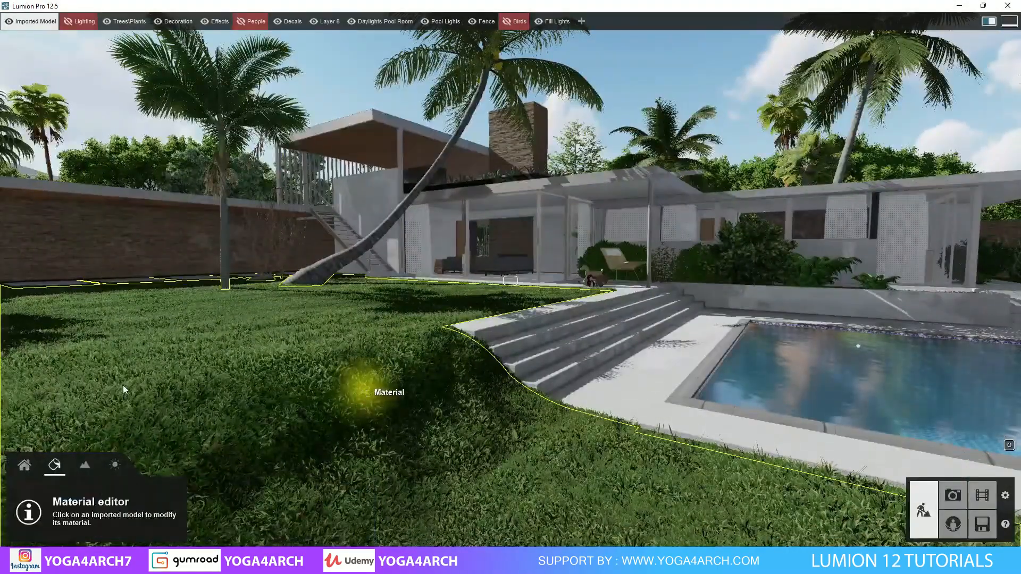
click(96, 346)
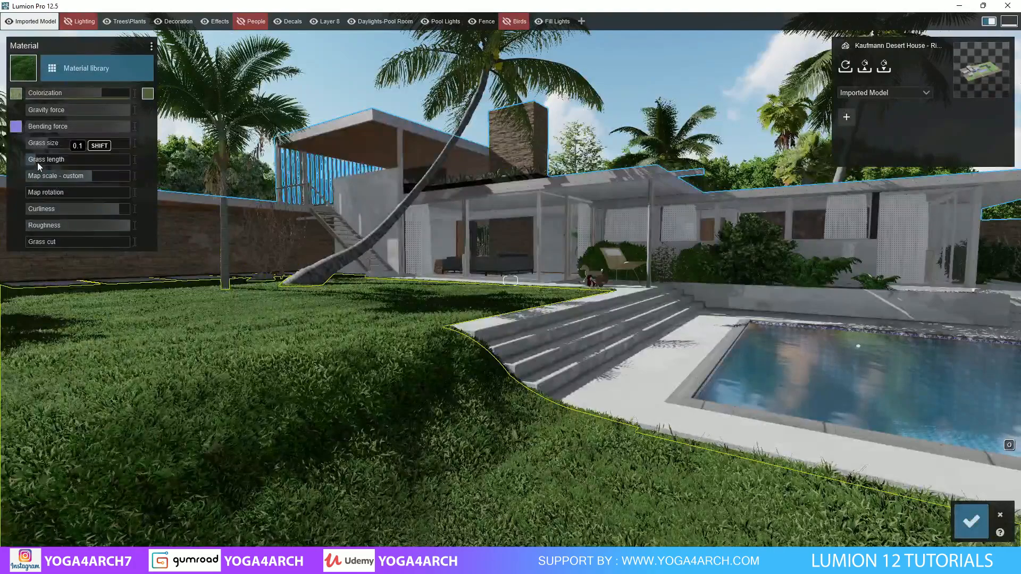
drag(38, 161, 59, 162)
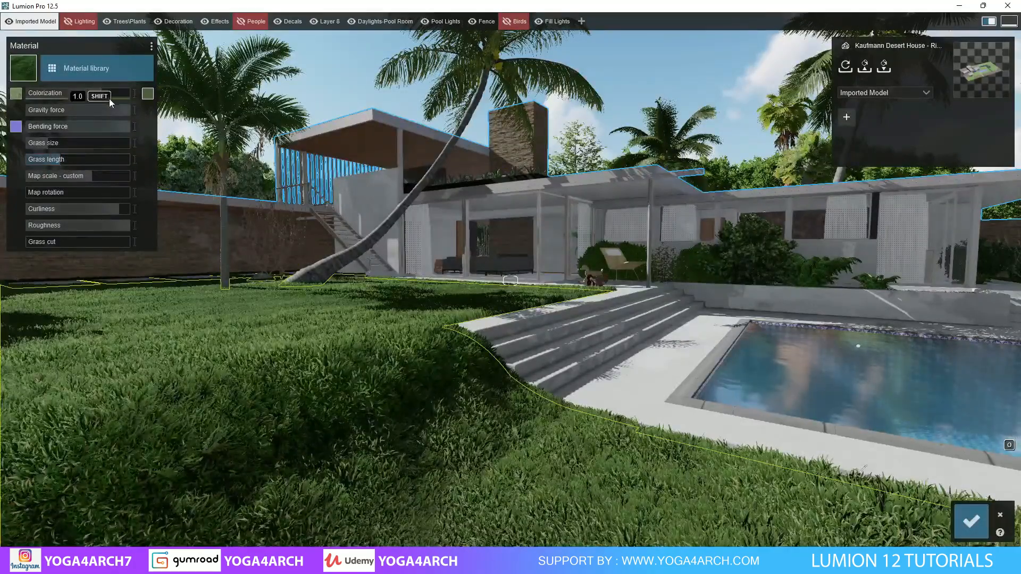
drag(94, 93, 69, 93)
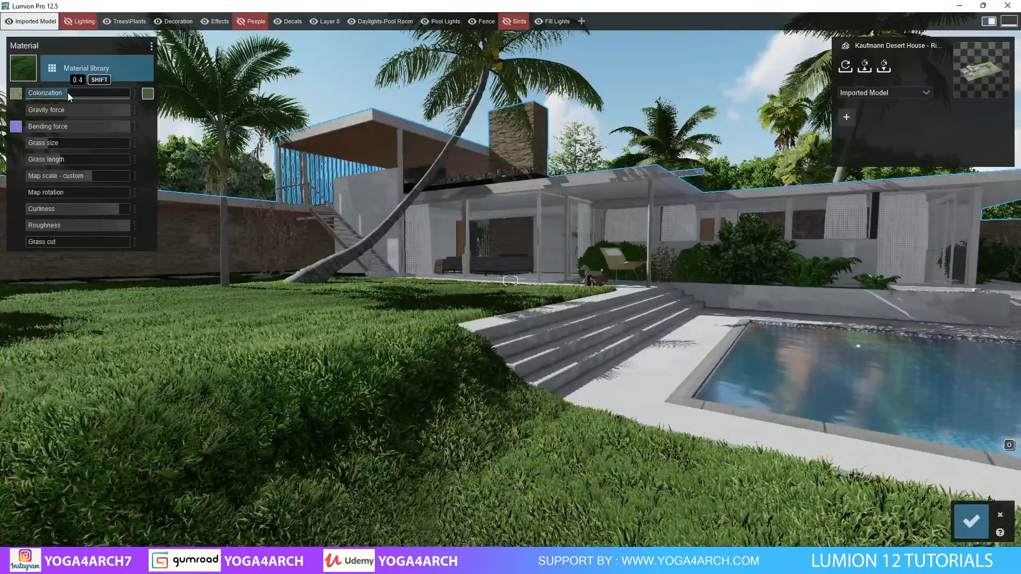
click(971, 521)
click(954, 496)
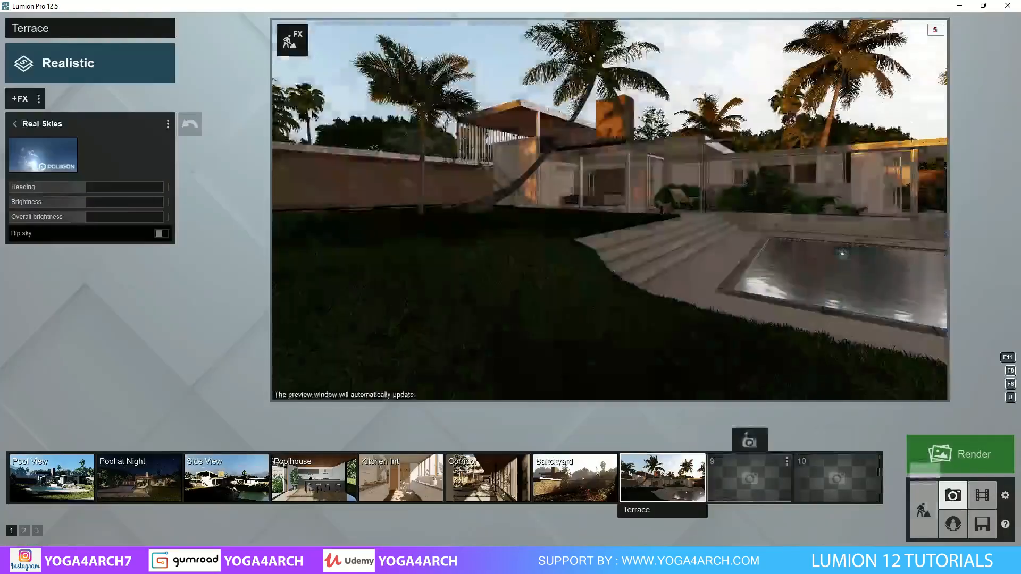
click(665, 488)
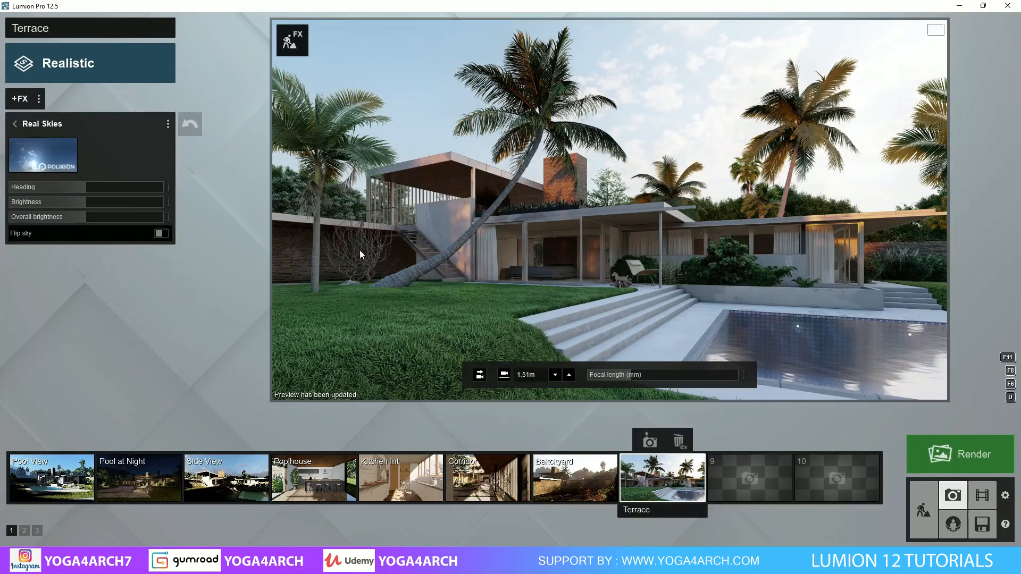
Step: Reduce the Sun effect's heading to about four fifths of its range and raise the sun height slightly
click(14, 124)
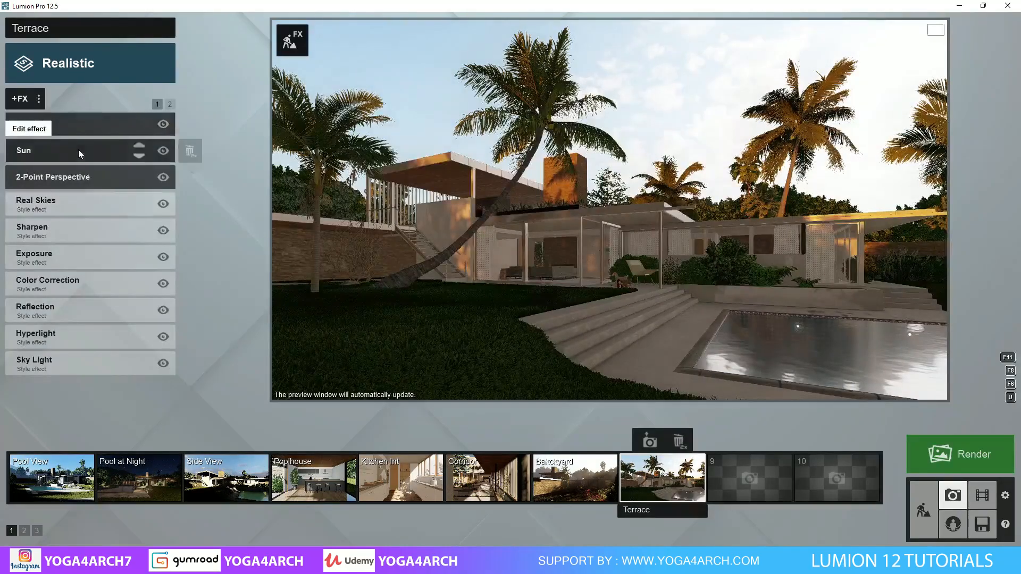
click(78, 150)
mouse_move(142, 158)
mouse_down()
mouse_move(151, 158)
mouse_move(138, 158)
mouse_up()
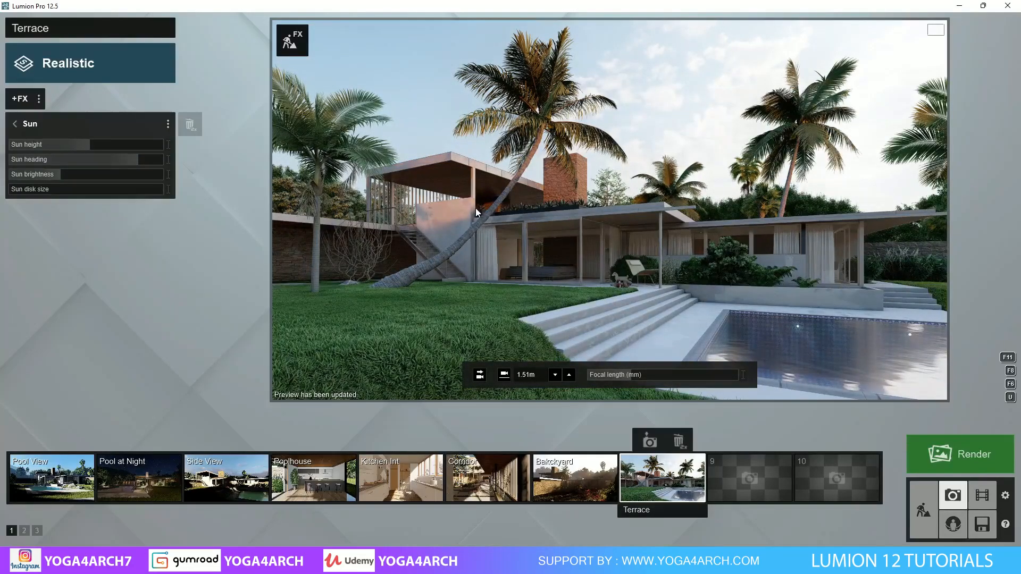
mouse_move(100, 149)
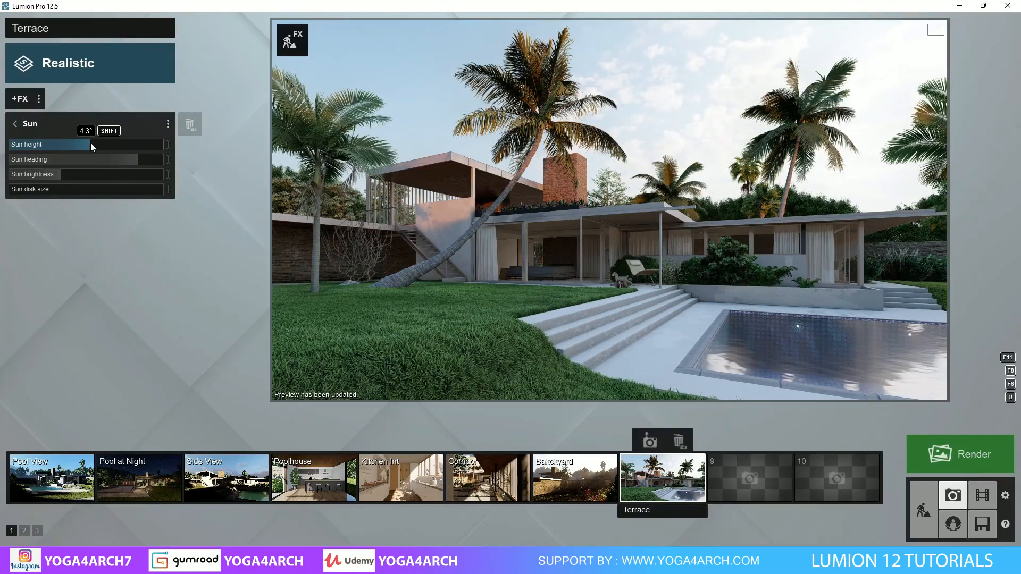
drag(90, 142, 93, 143)
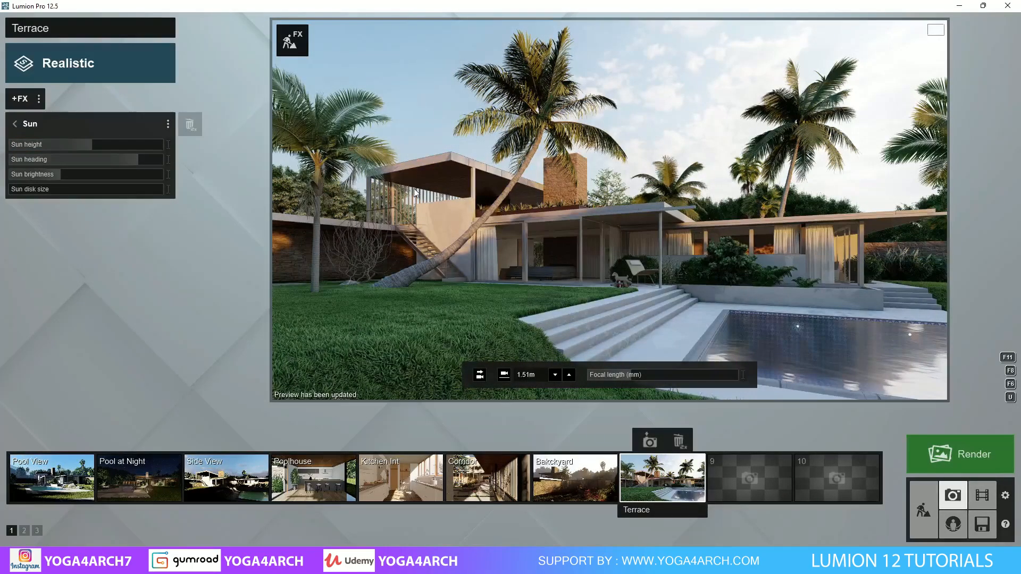
drag(144, 158, 132, 158)
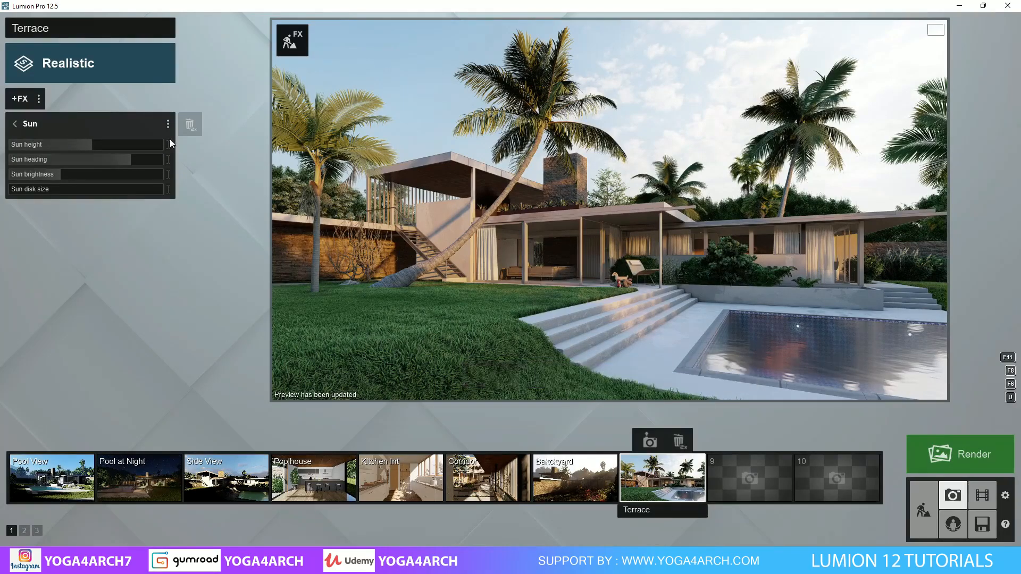
Step: Add the Volumetric Sunlight effect to the Terrace photo with a range of 1.7 and a low brightness
click(19, 100)
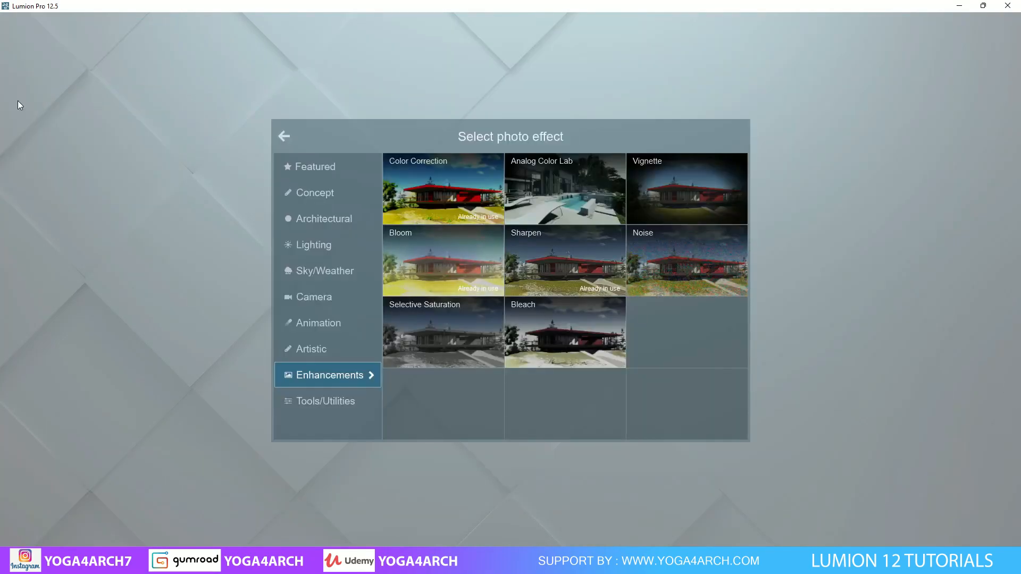
click(308, 162)
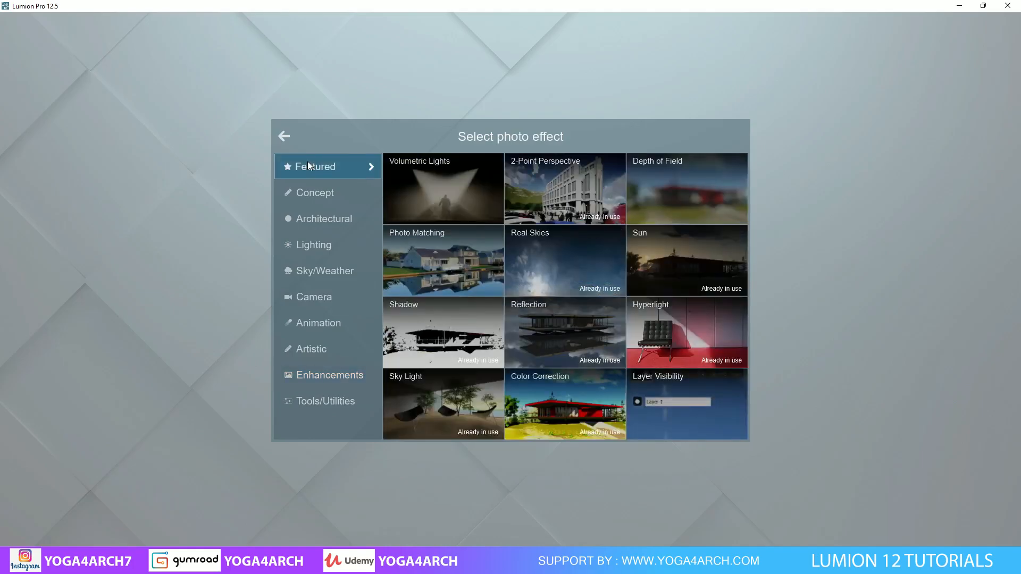
click(324, 184)
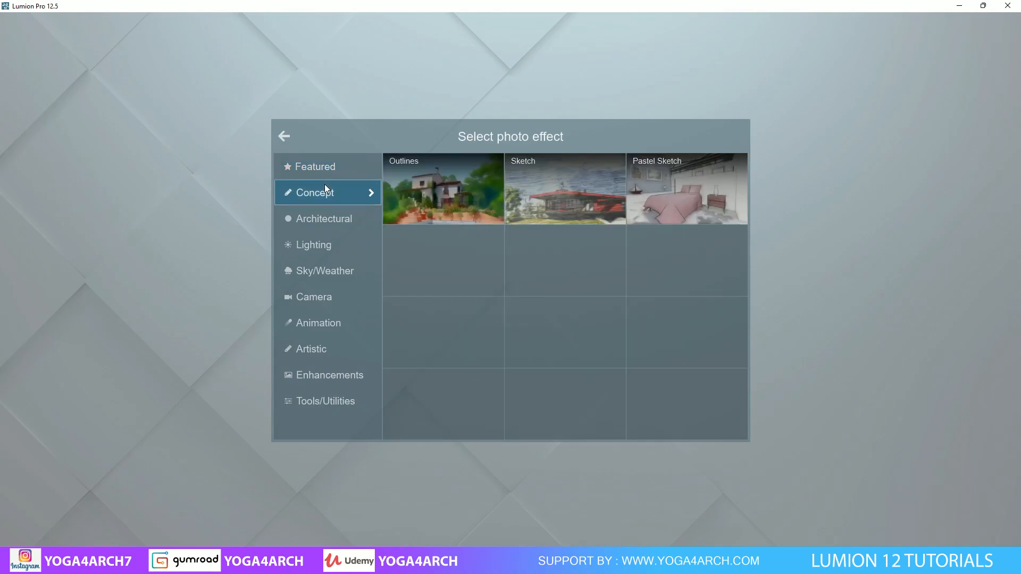
click(326, 219)
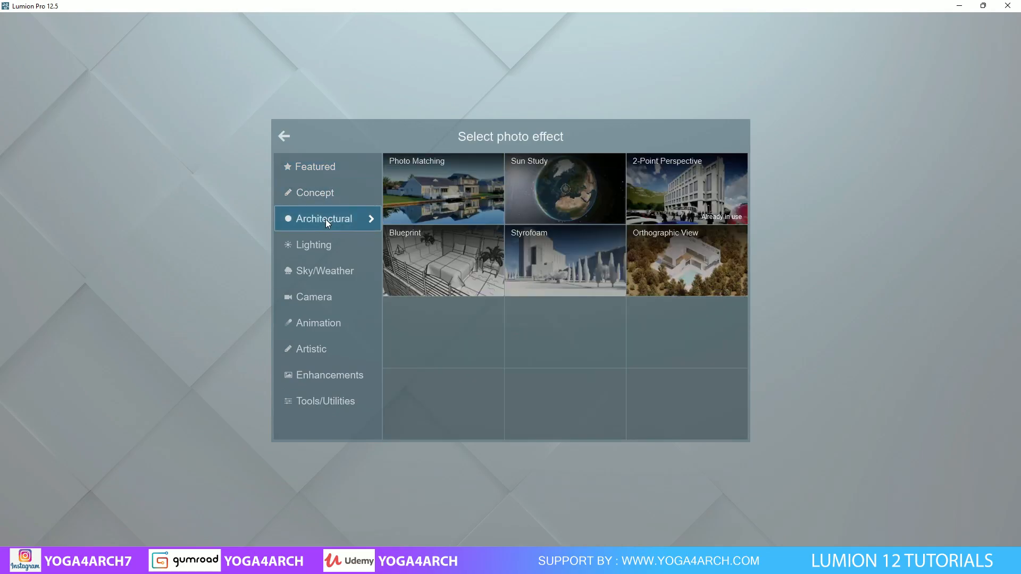
click(327, 245)
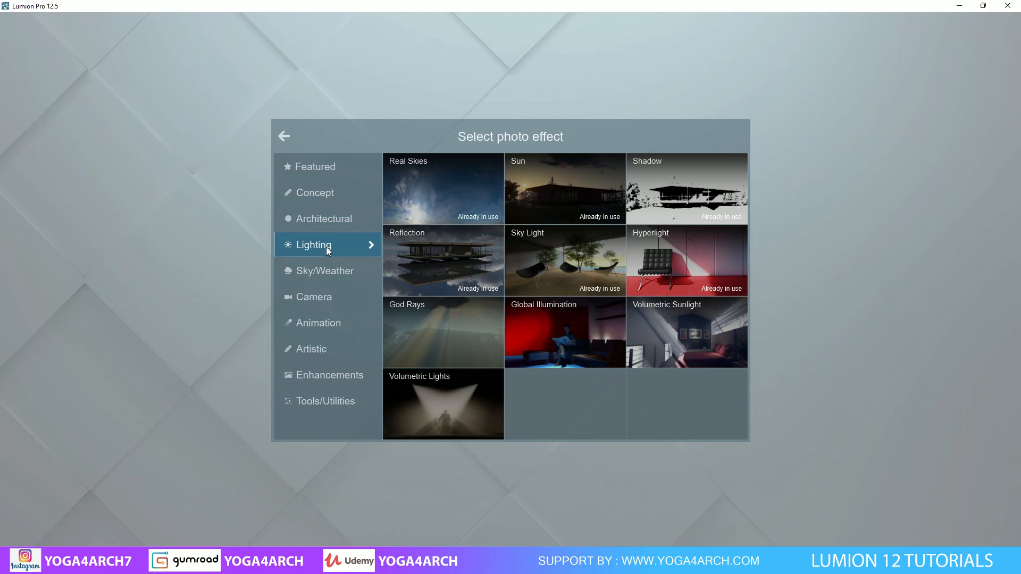
click(688, 334)
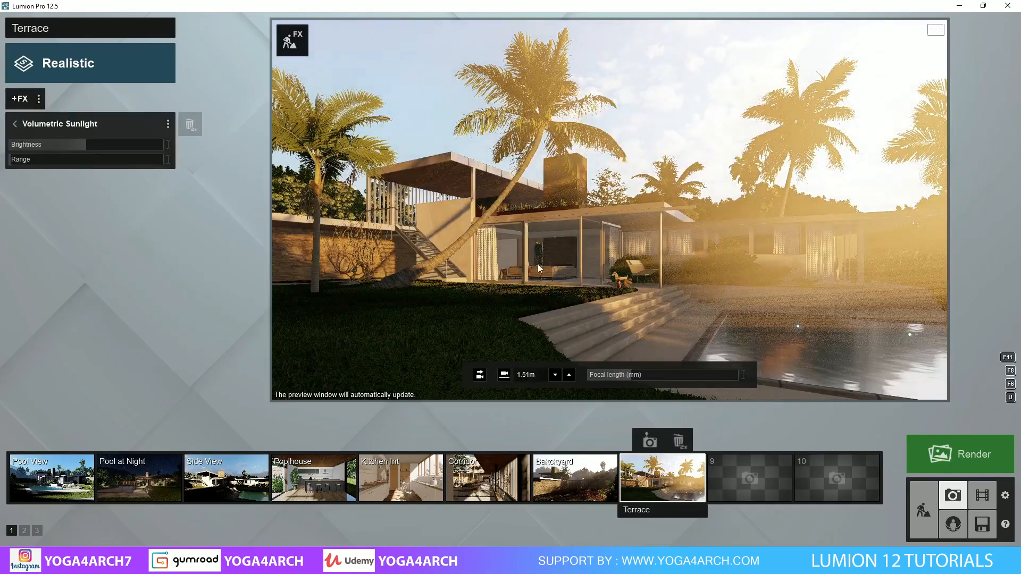
drag(17, 161, 53, 161)
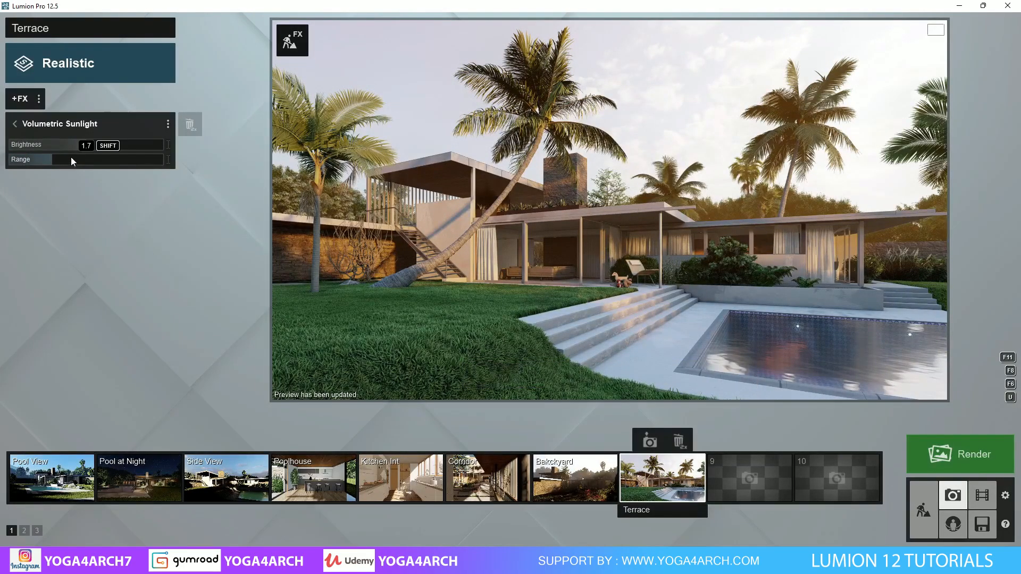
drag(75, 144, 27, 143)
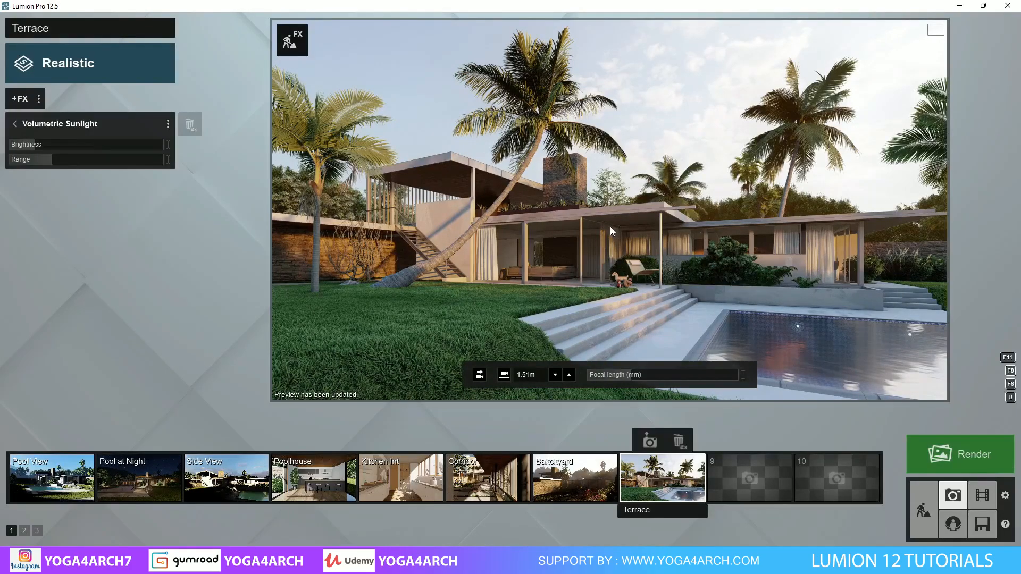
Step: Add the Precipitation effect with a precipitation phase of 0.2 and the particle quantity at zero
click(21, 99)
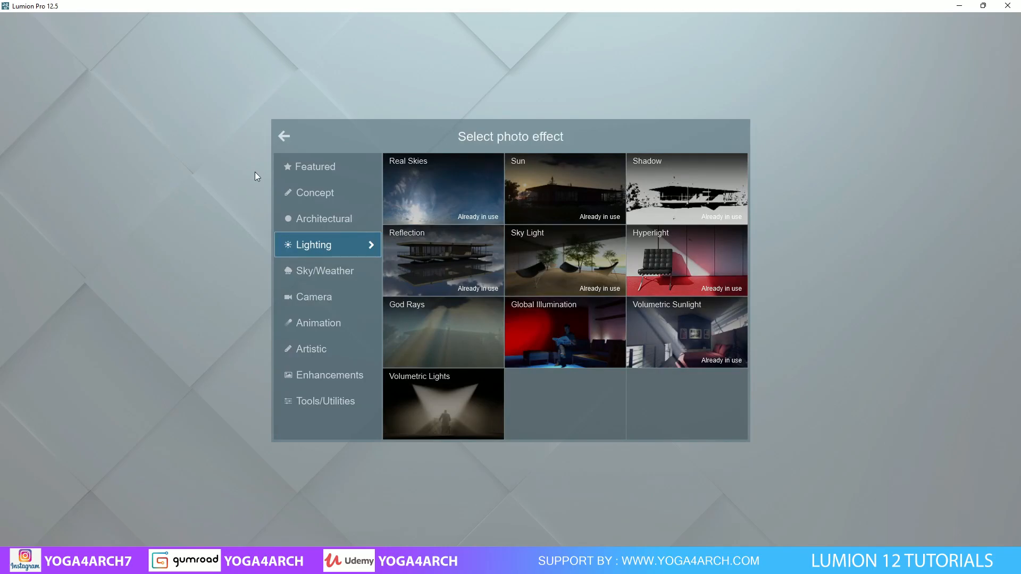
click(343, 275)
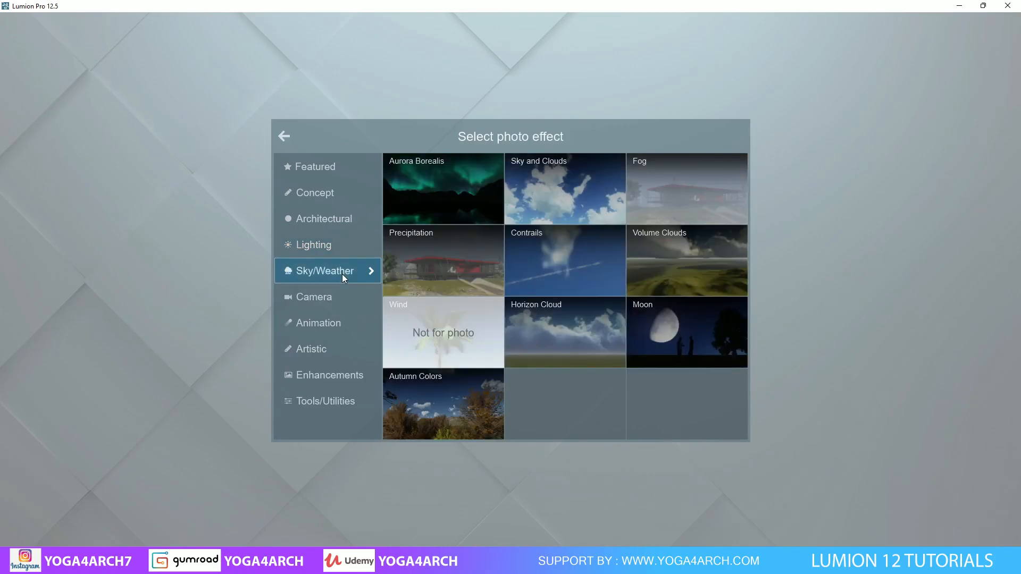
click(448, 263)
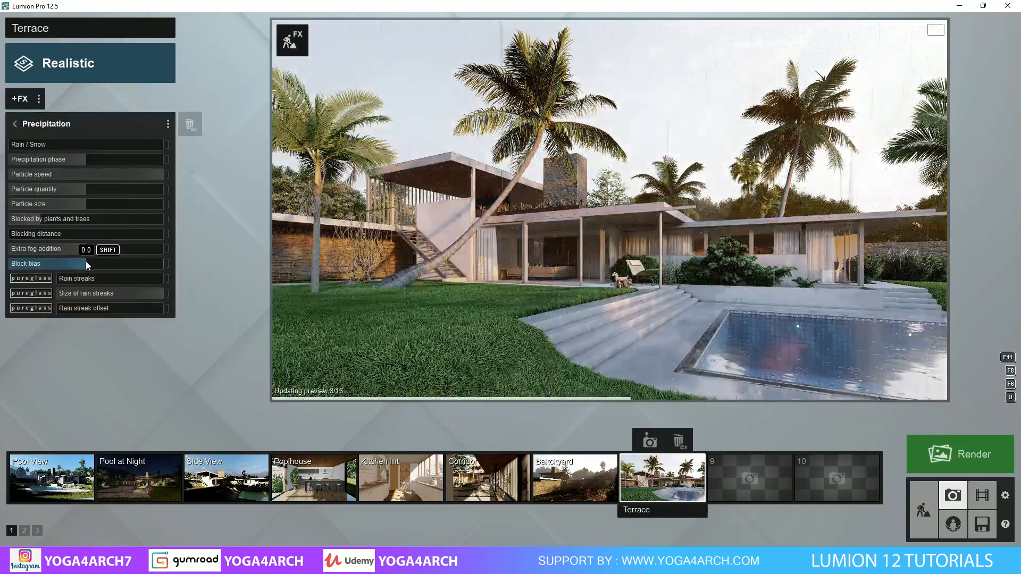
mouse_move(88, 263)
mouse_down()
mouse_move(131, 266)
mouse_move(24, 267)
mouse_move(85, 266)
mouse_up()
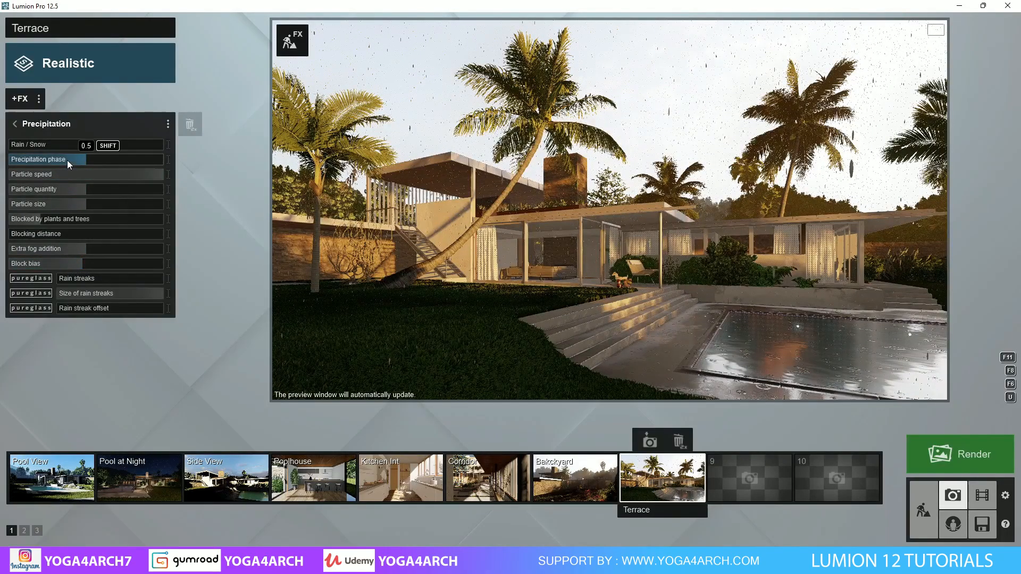
drag(67, 160, 35, 160)
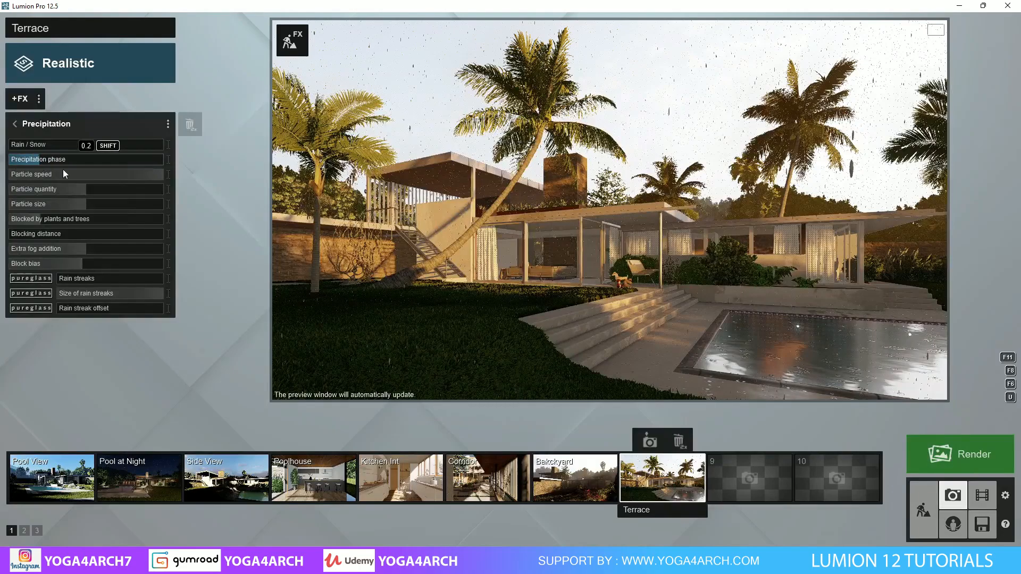
drag(73, 190, 0, 189)
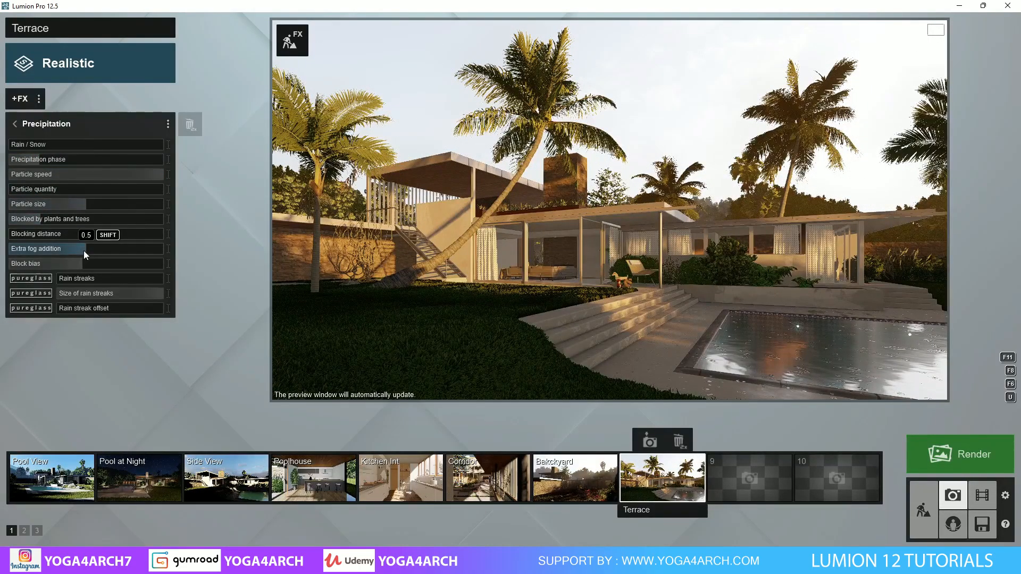
Step: Set the Precipitation effect's block bias to -0.4, reduce blocking by plants and trees, and lower the extra fog addition to nearly zero
drag(102, 248, 40, 250)
drag(105, 250, 107, 249)
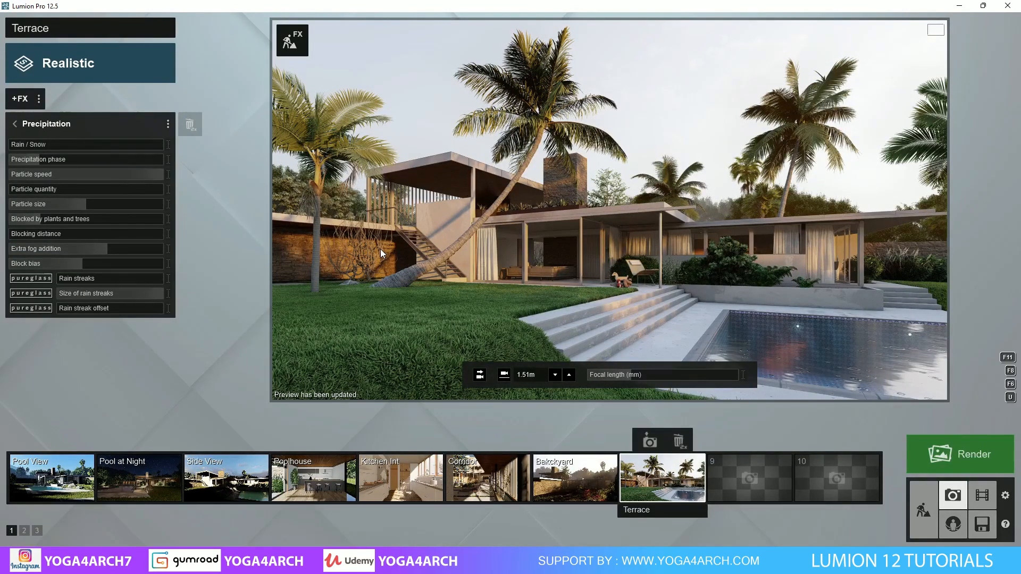
drag(149, 253, 55, 262)
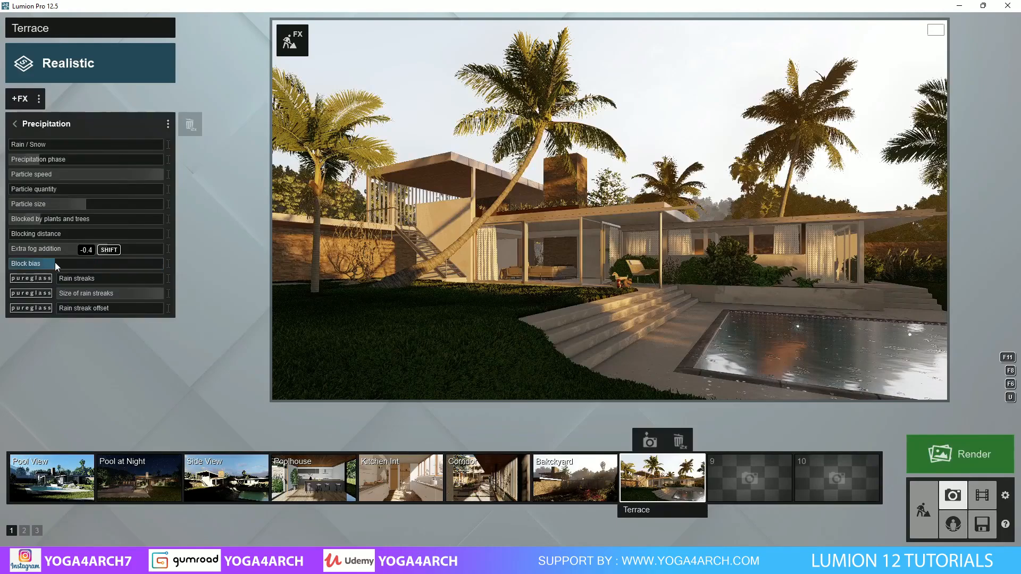
drag(34, 218, 21, 219)
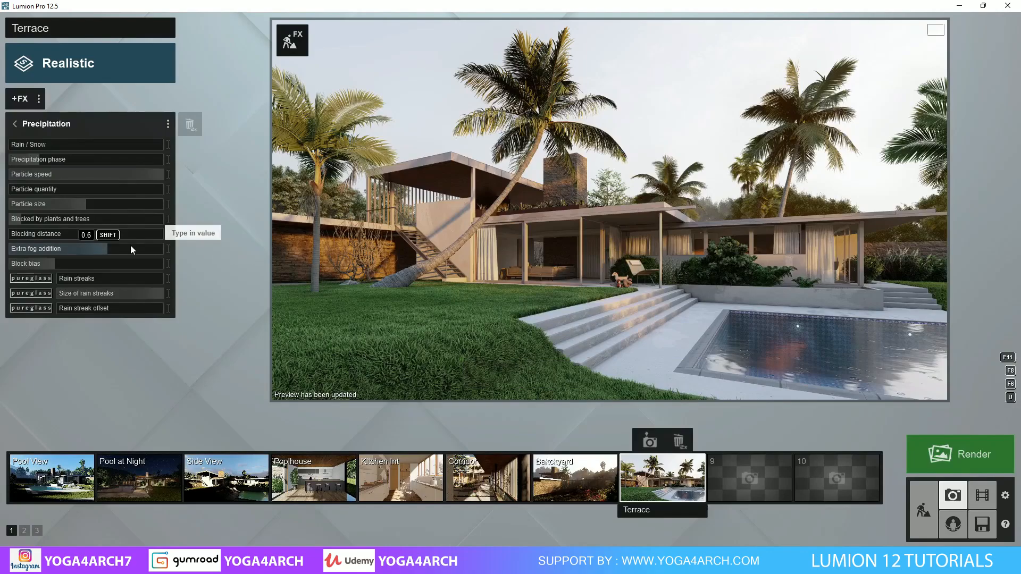
drag(97, 249, 3, 253)
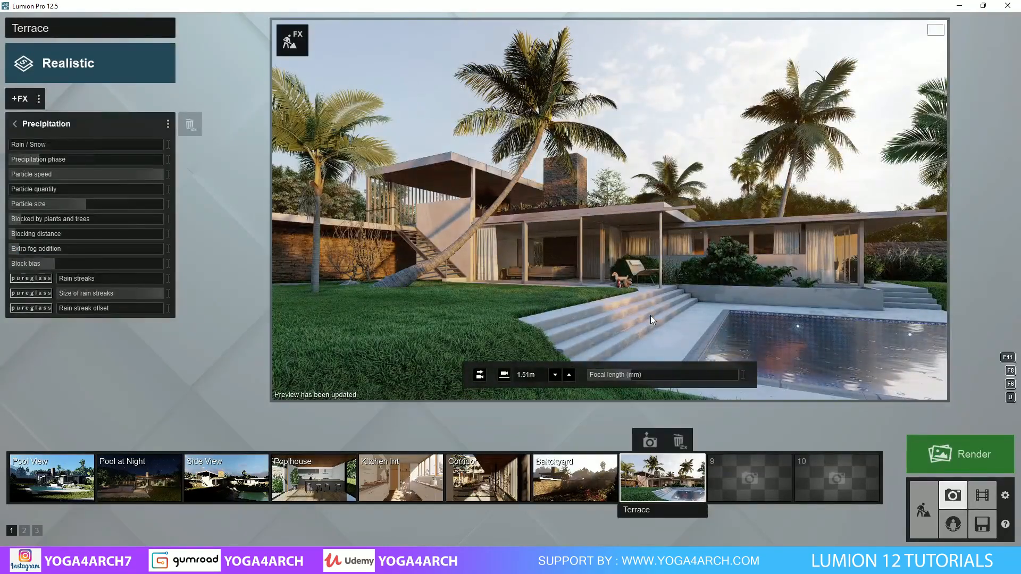
Step: Lower the Color Correction effect's high limit to about four fifths and raise its low limit slightly
click(21, 102)
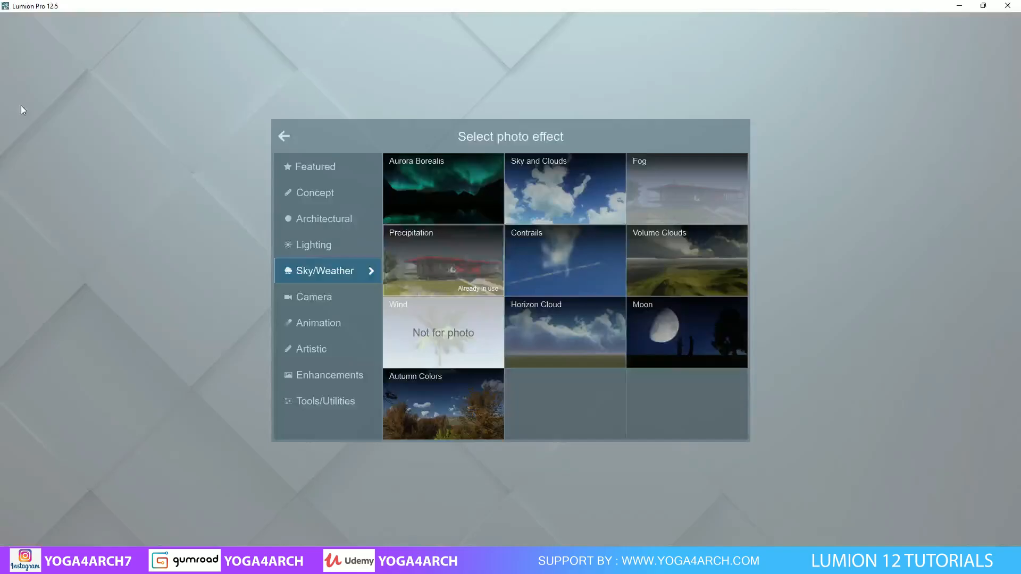
click(312, 399)
click(322, 376)
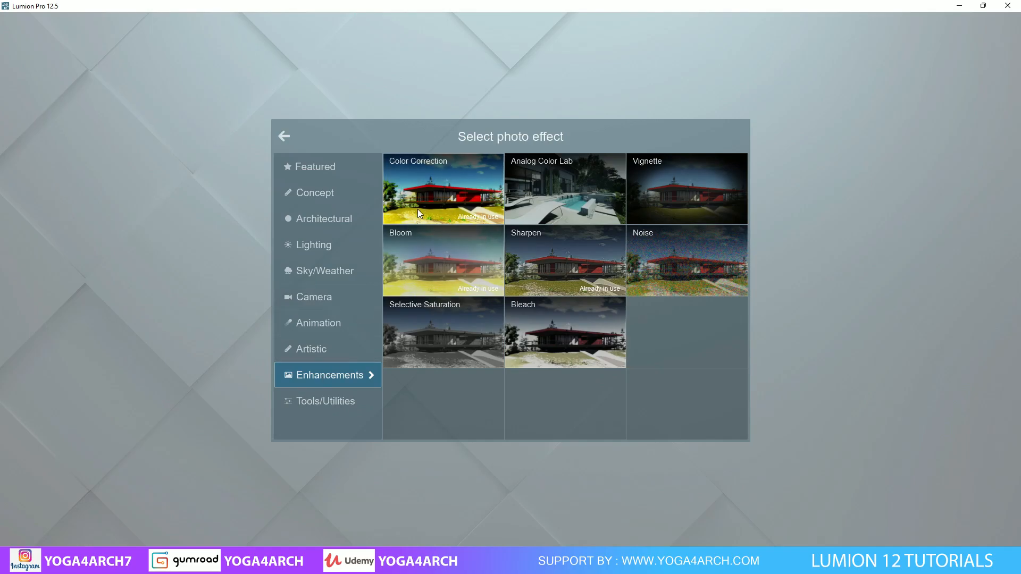
click(442, 196)
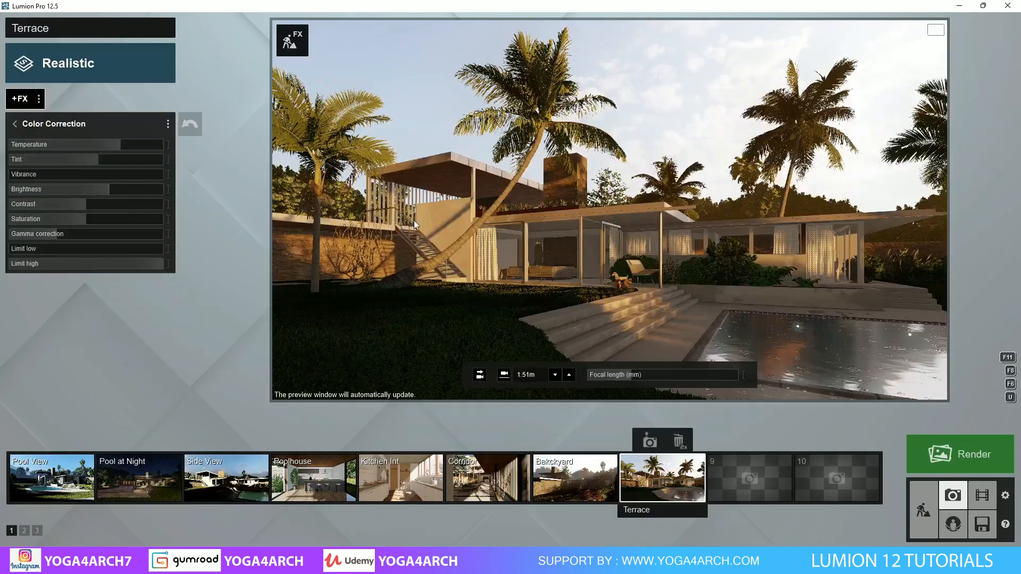
click(136, 266)
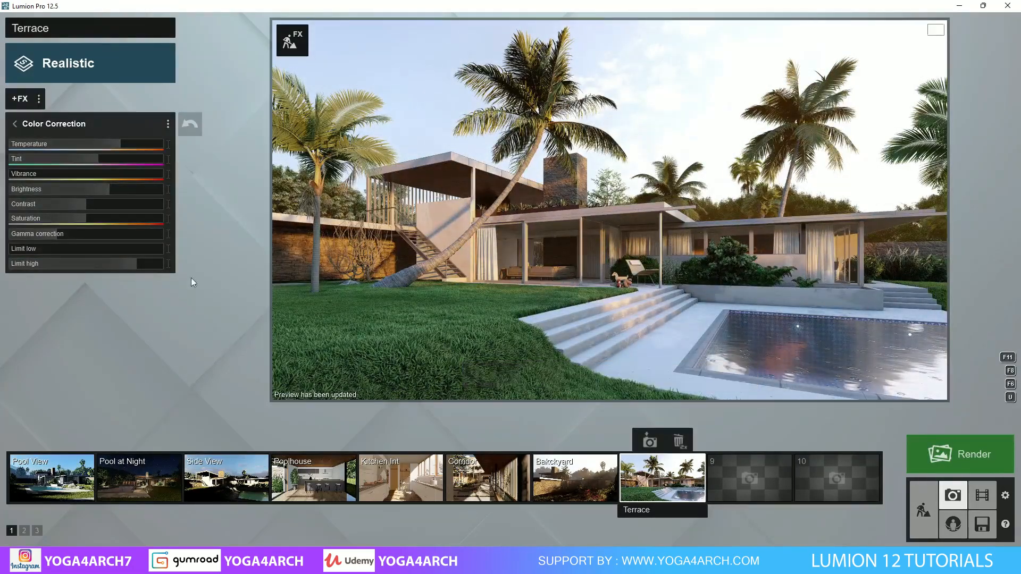
click(14, 248)
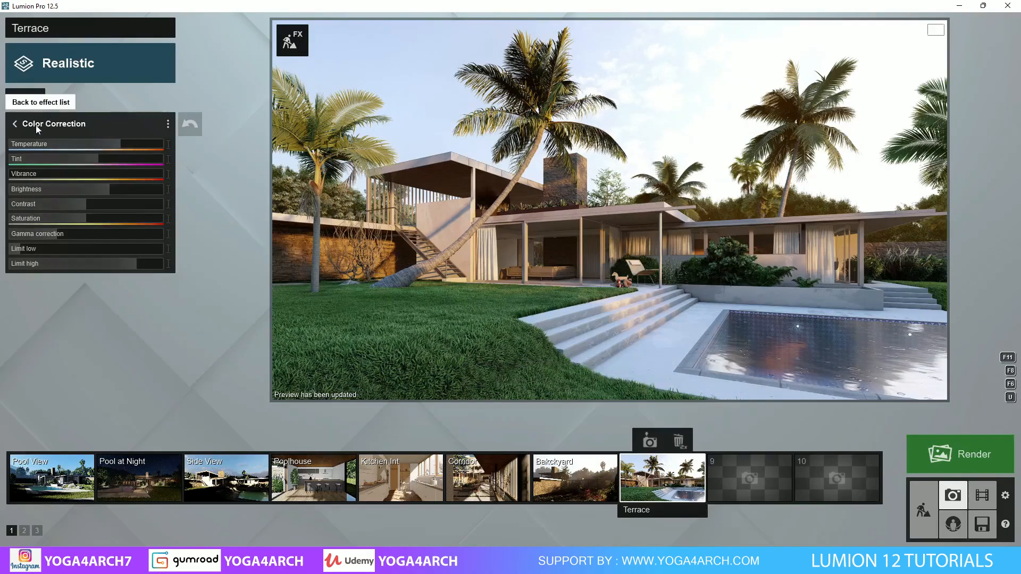
Step: Raise the Hyperlight effect's amount to its maximum
click(14, 125)
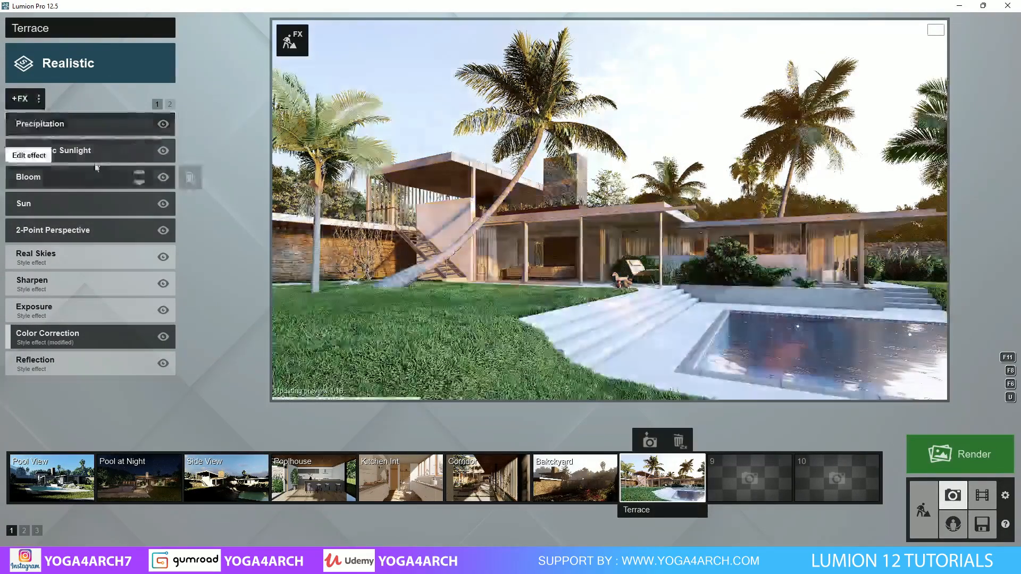
click(170, 105)
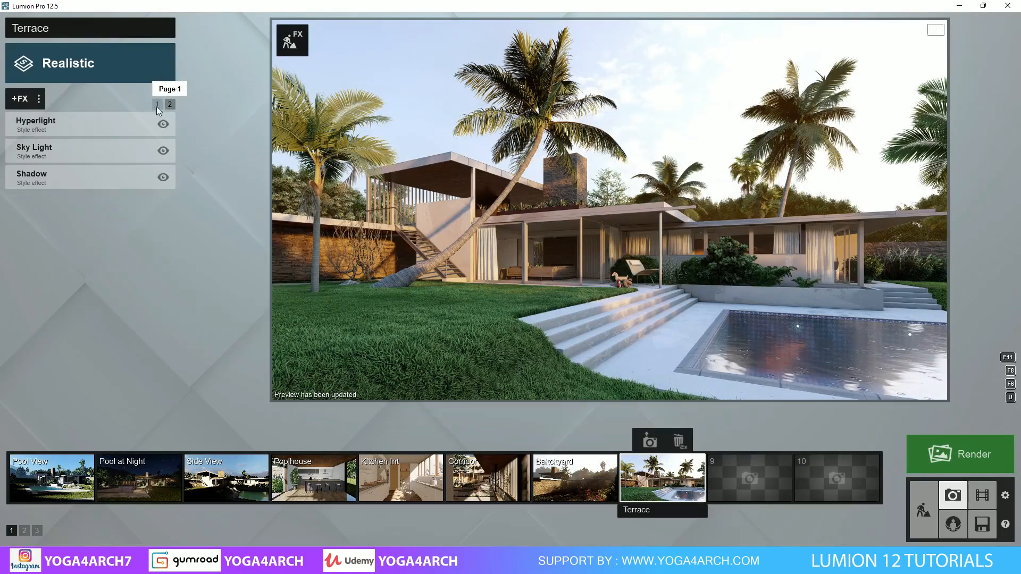
click(101, 121)
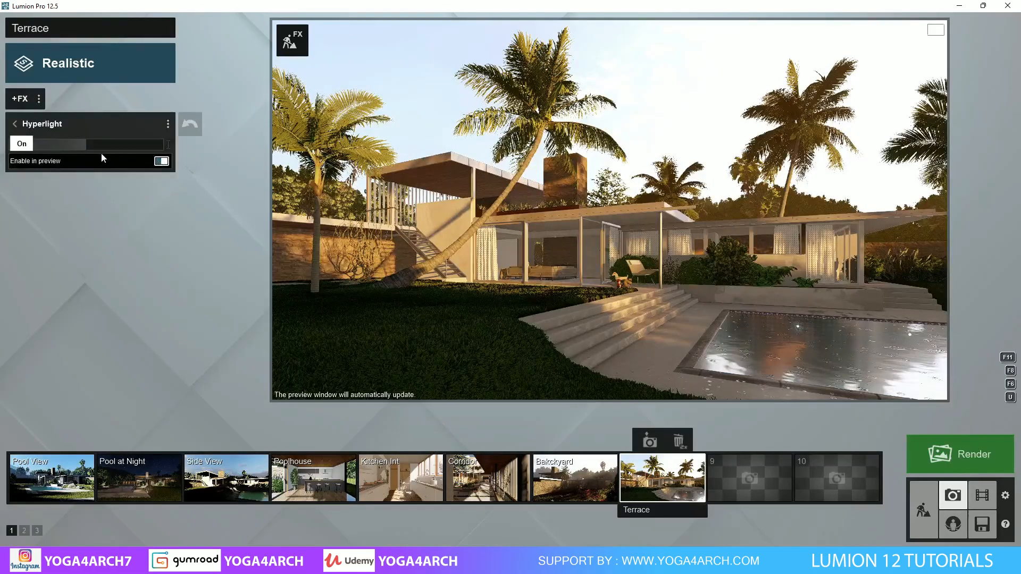
drag(102, 154, 219, 154)
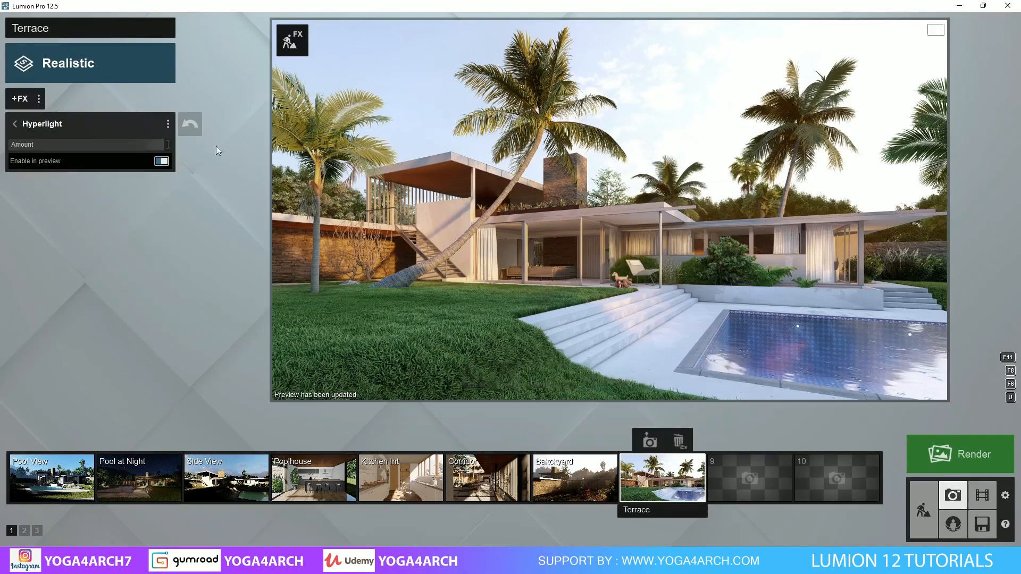
Step: In the Reflection effect, add a reflection plane on the living-room glass and increase the plane margins
click(29, 101)
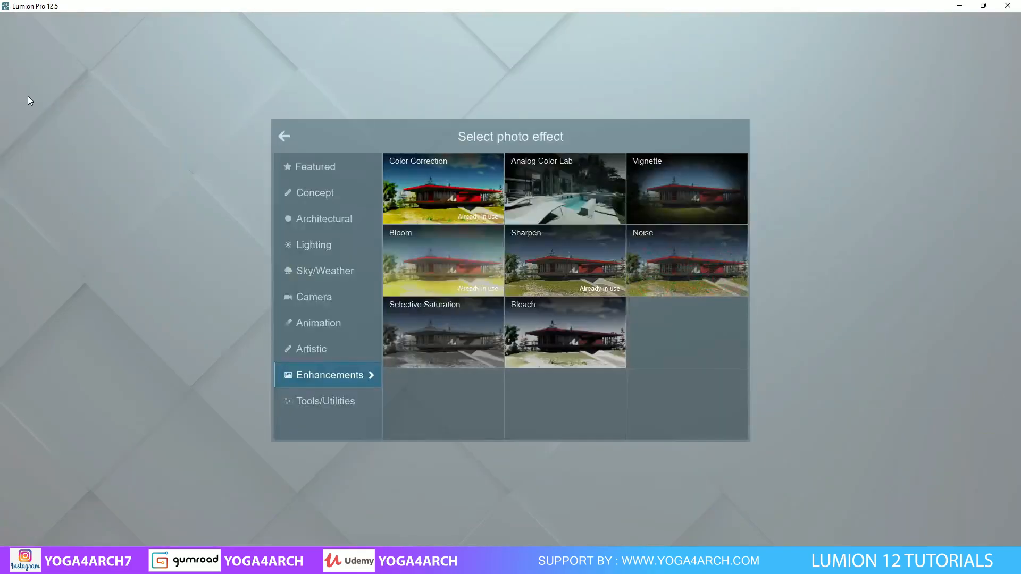
click(322, 162)
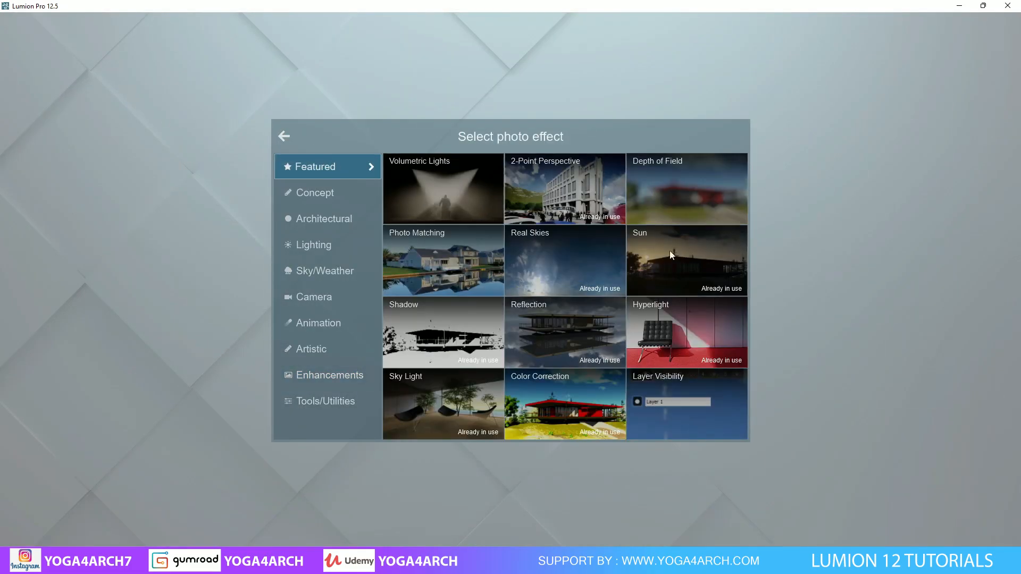
click(569, 327)
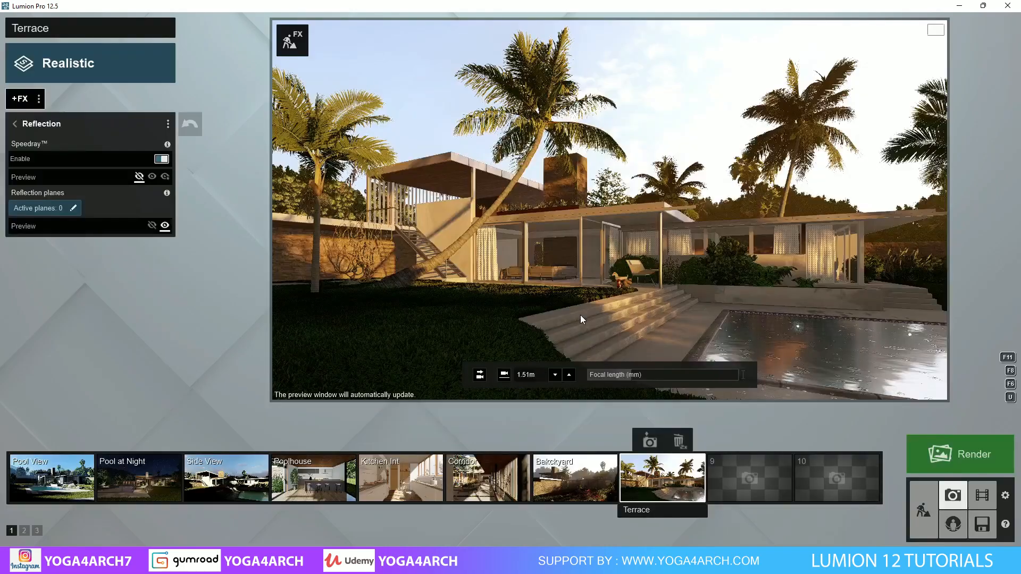
click(55, 209)
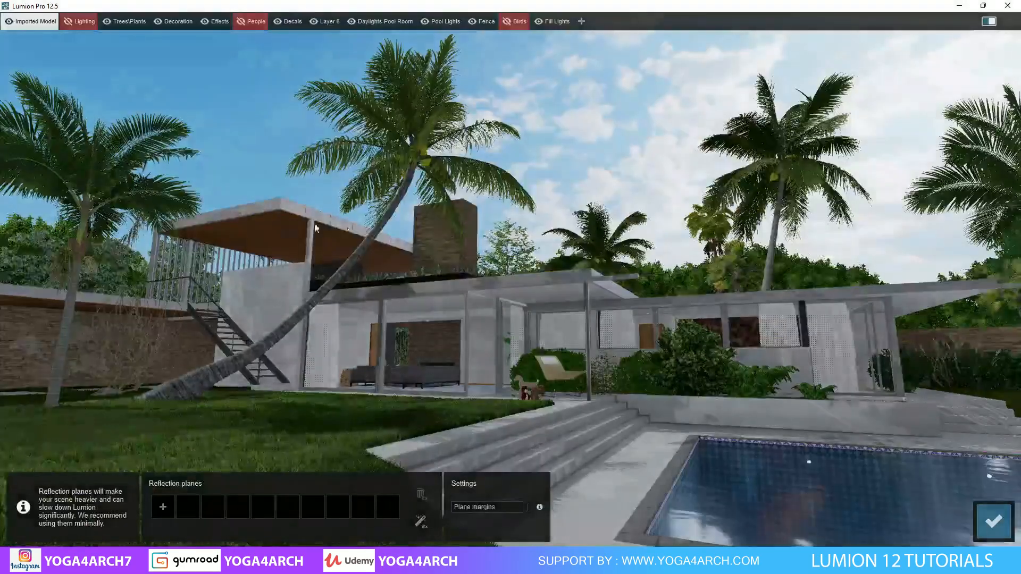
click(163, 507)
click(355, 350)
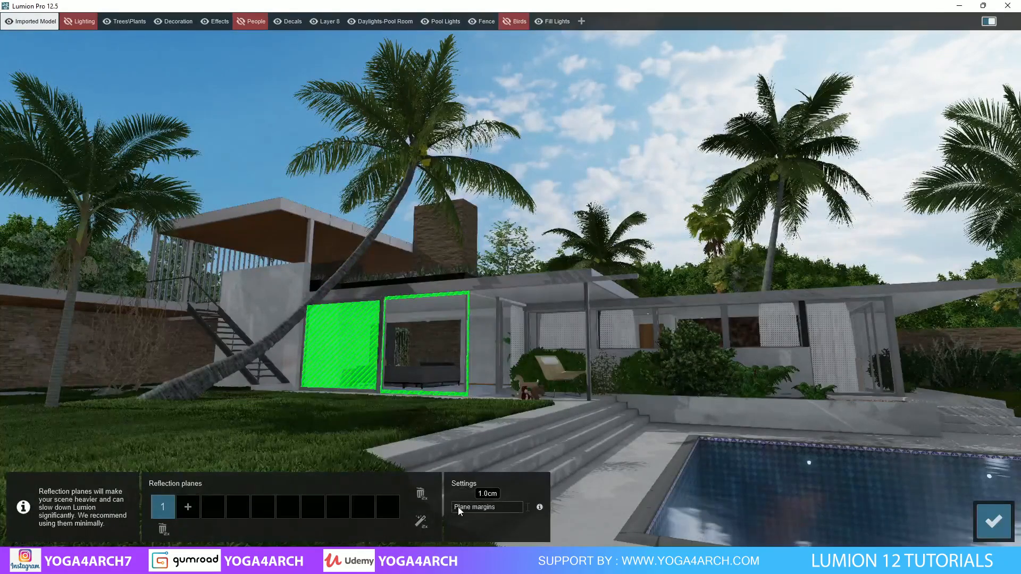
drag(458, 507, 471, 506)
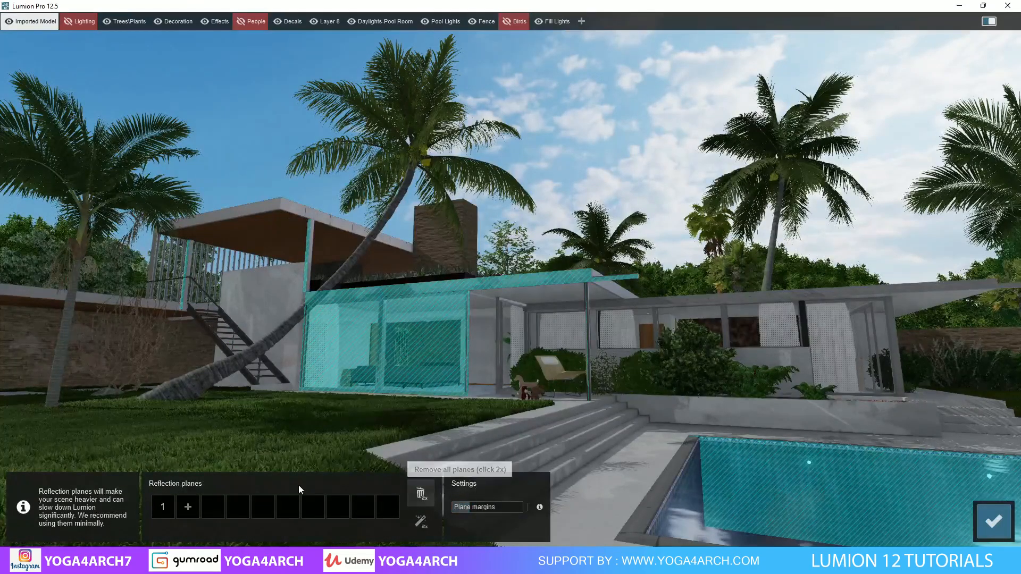
Step: Add two more reflection planes, on the pool water and on the far wing's windows, and apply them
click(188, 507)
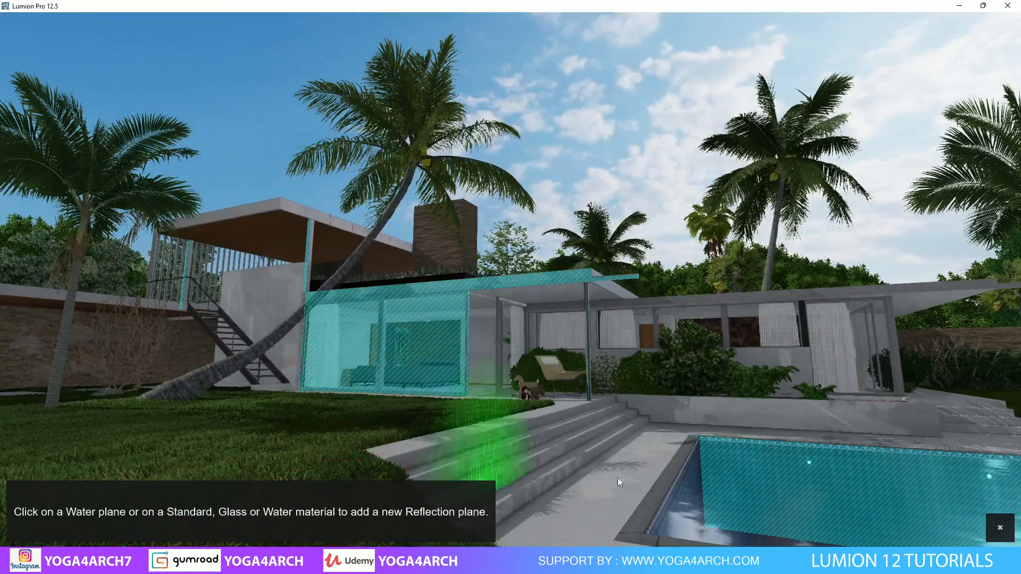
click(730, 500)
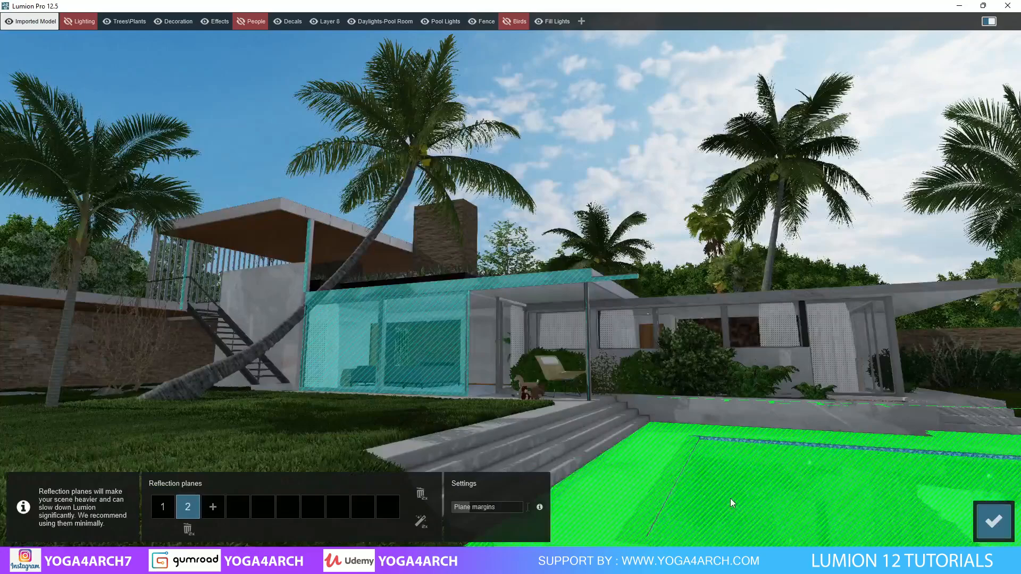
click(213, 507)
click(616, 336)
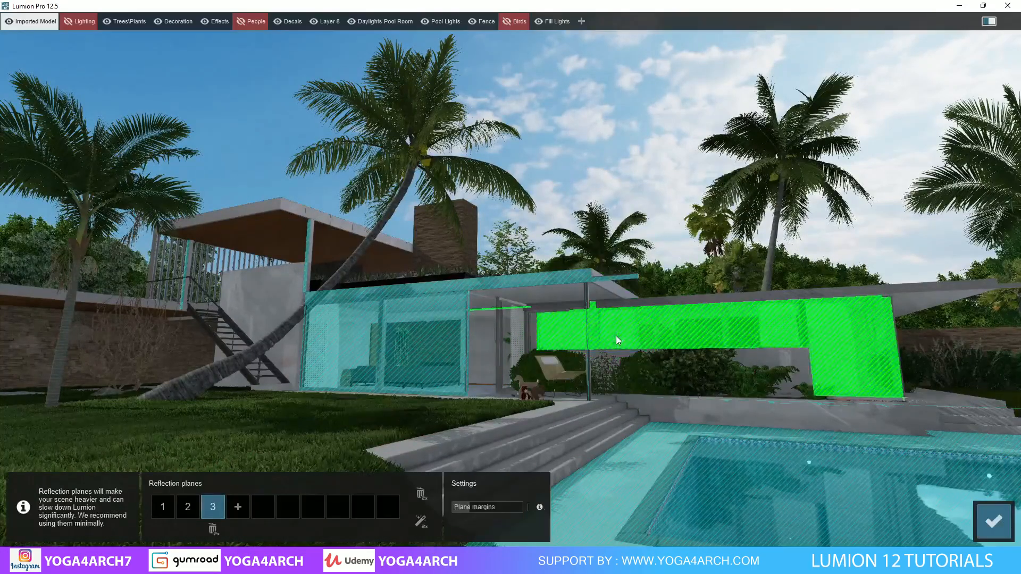
click(992, 519)
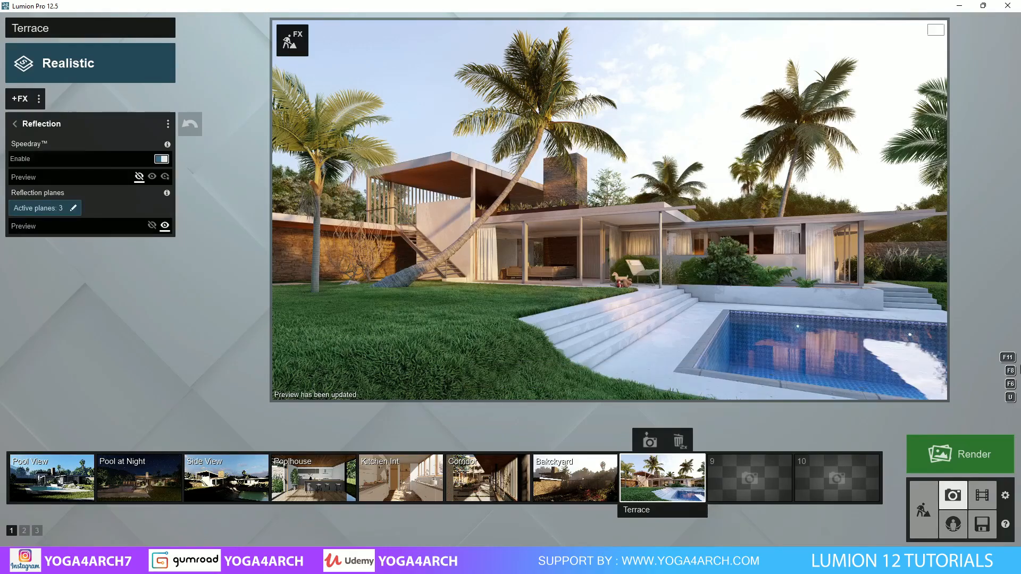
Step: Enter build mode and move the Palm tree 010 beside the far end of the pool towards the house
click(929, 497)
right_drag(802, 364, 968, 433)
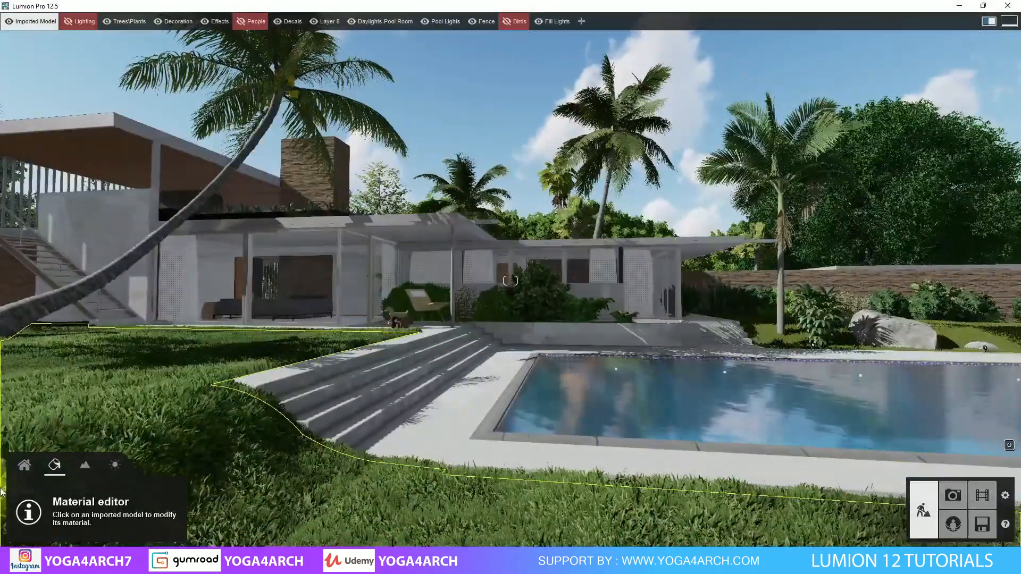
click(23, 466)
click(234, 496)
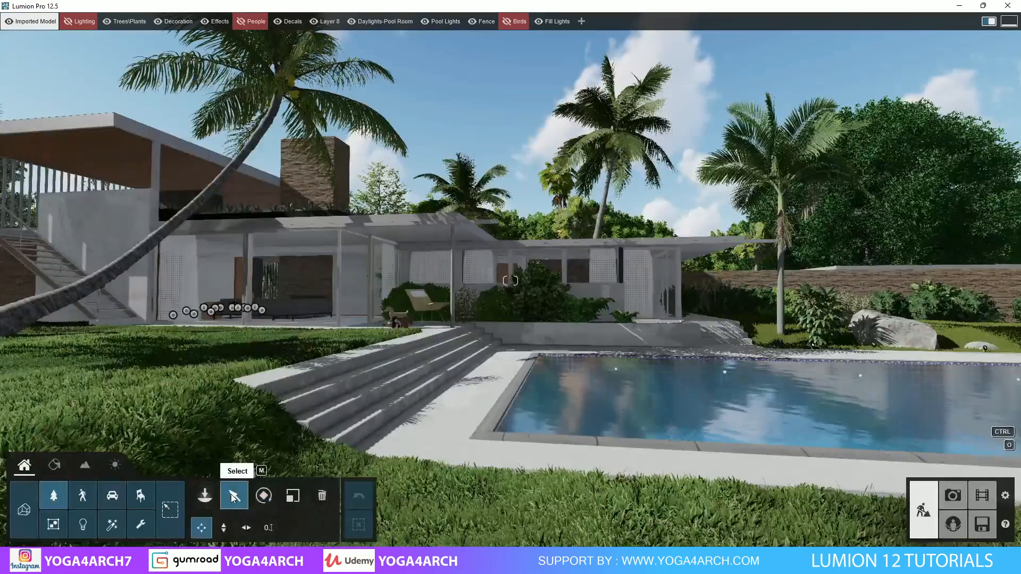
click(819, 348)
drag(819, 348, 758, 337)
Step: Place a fine-detail Palm tree 002 on the lawn in front of the brick garden wall, beside the existing palm
right_drag(758, 336, 754, 337)
right_drag(904, 312, 349, 346)
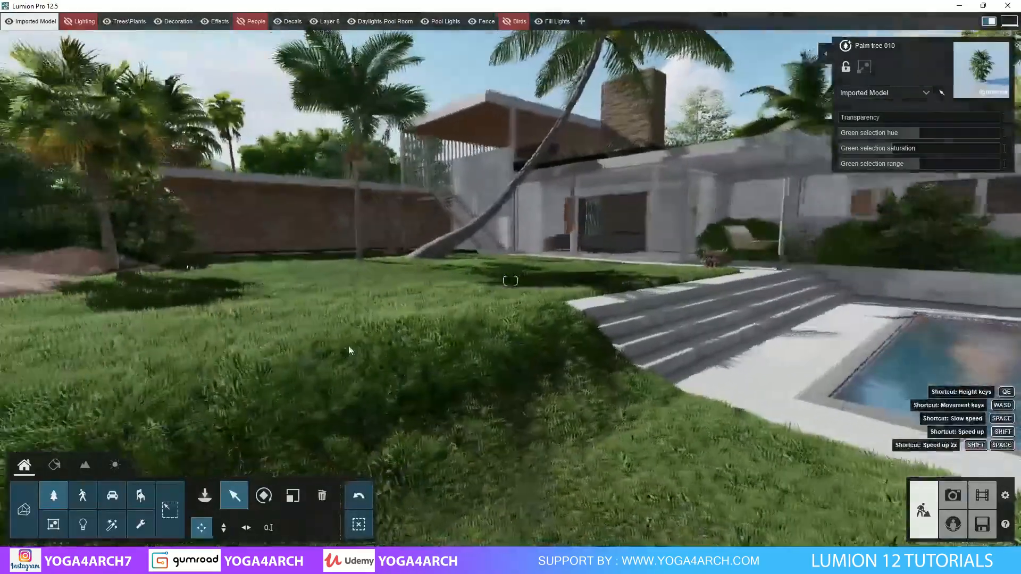
click(55, 491)
click(55, 491)
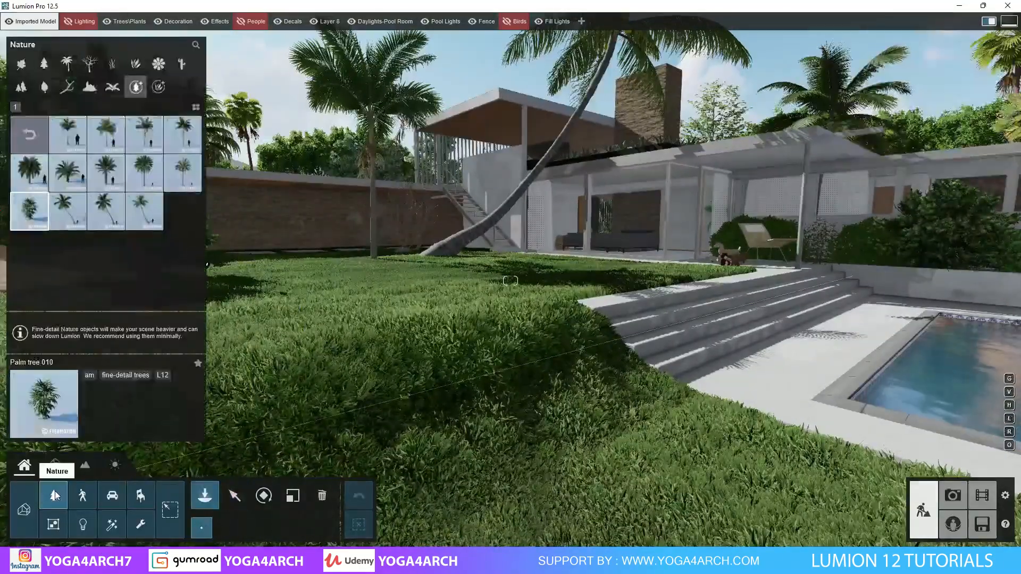
click(113, 142)
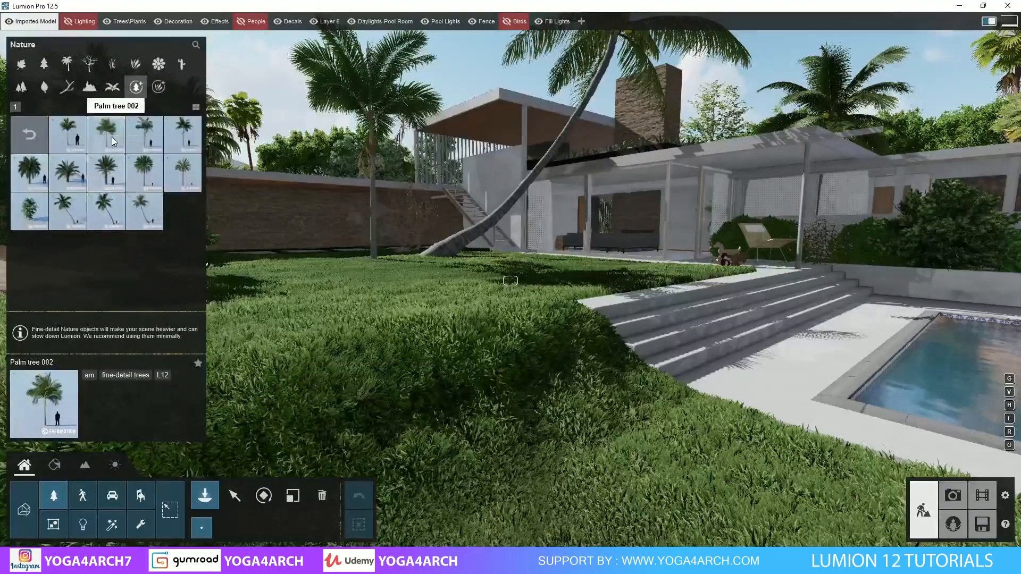
click(290, 257)
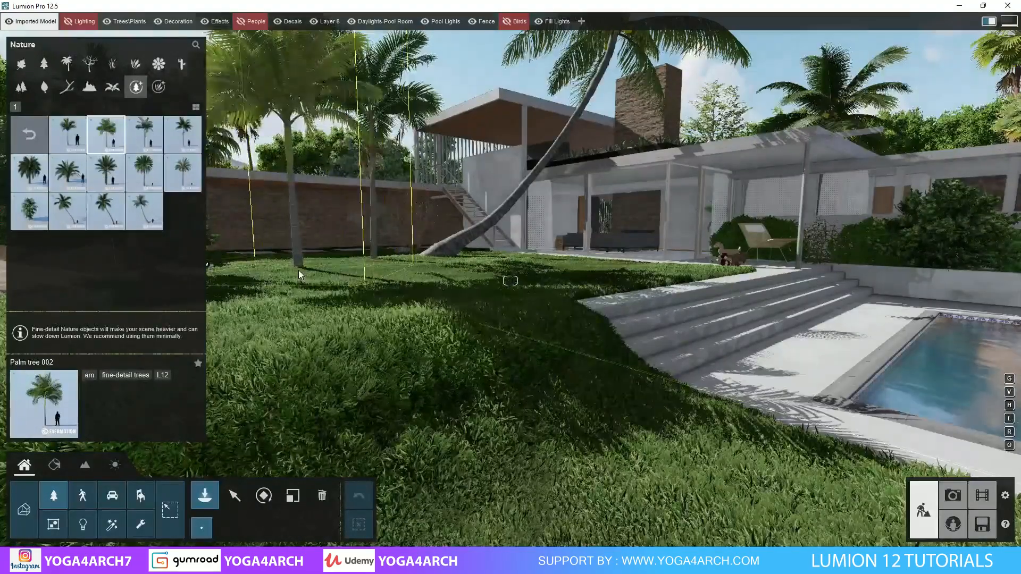
click(286, 258)
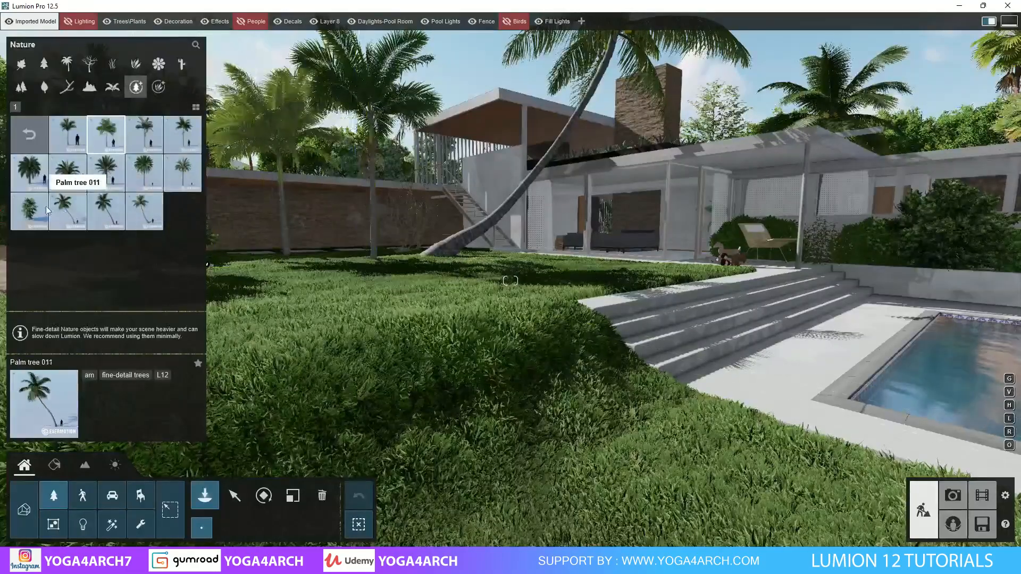
Step: Place a fine-detail Palm tree 010 at the lawn's edge in front of the living-room terrace
click(30, 209)
click(532, 258)
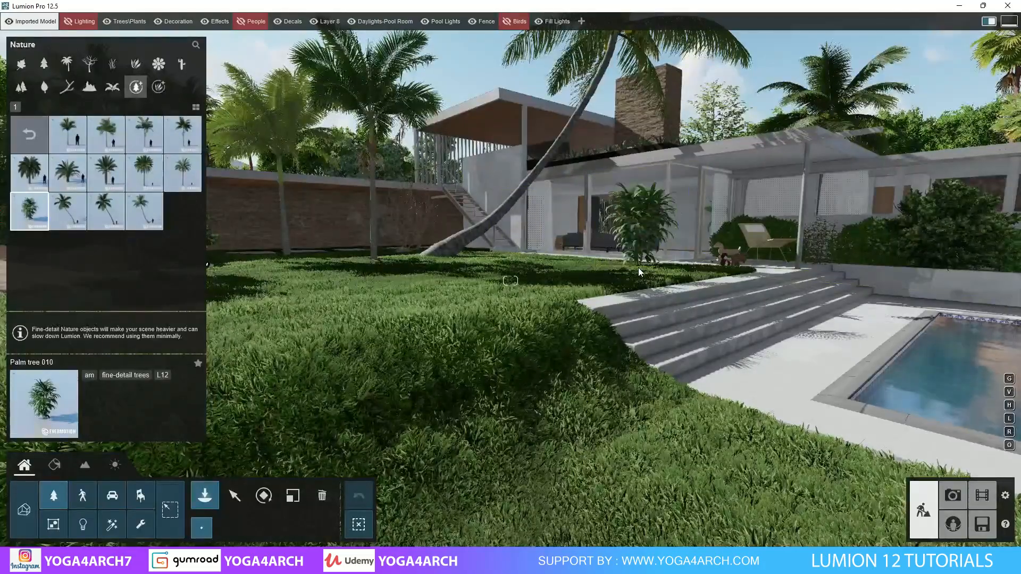
click(640, 272)
right_drag(577, 277, 646, 279)
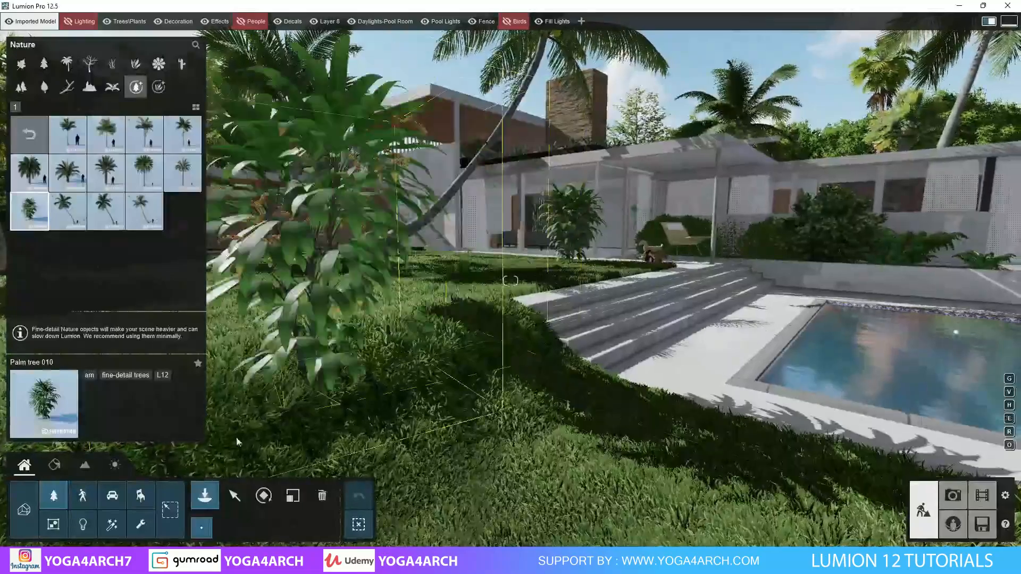
Step: Place the static 3D embracing couple on the pool deck beside the steps and rotate them to face the lawn
click(82, 496)
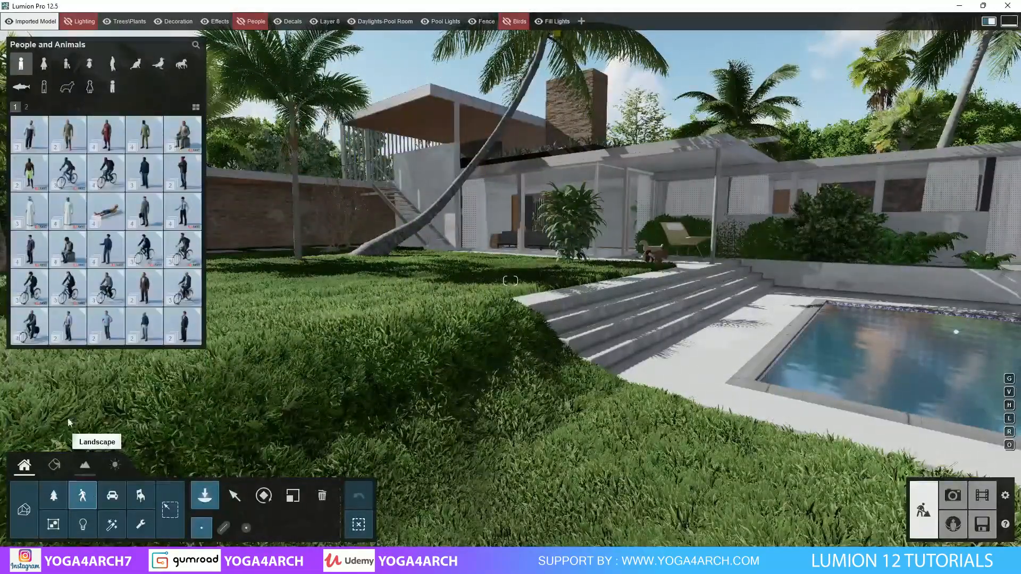
click(114, 65)
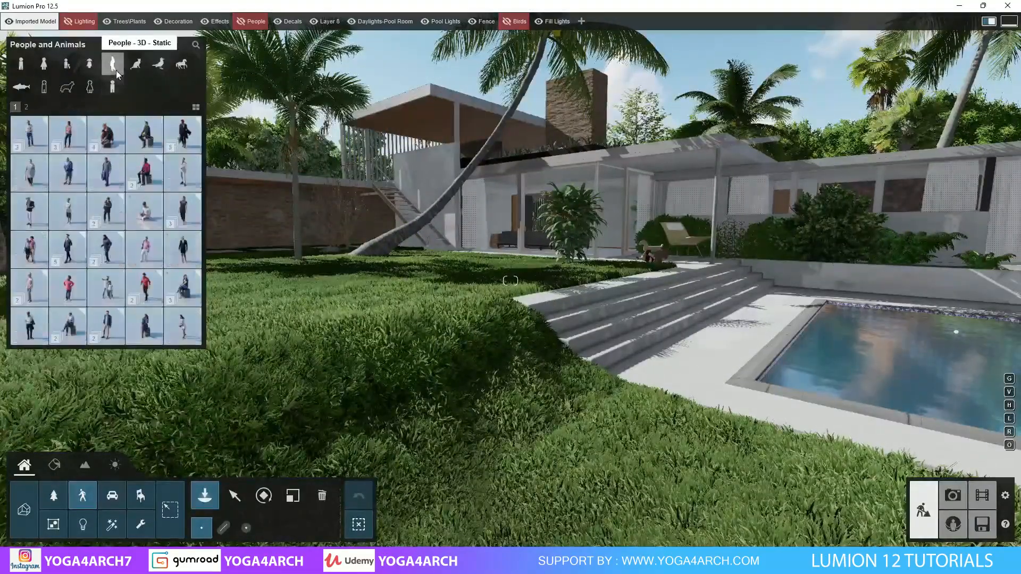
click(46, 261)
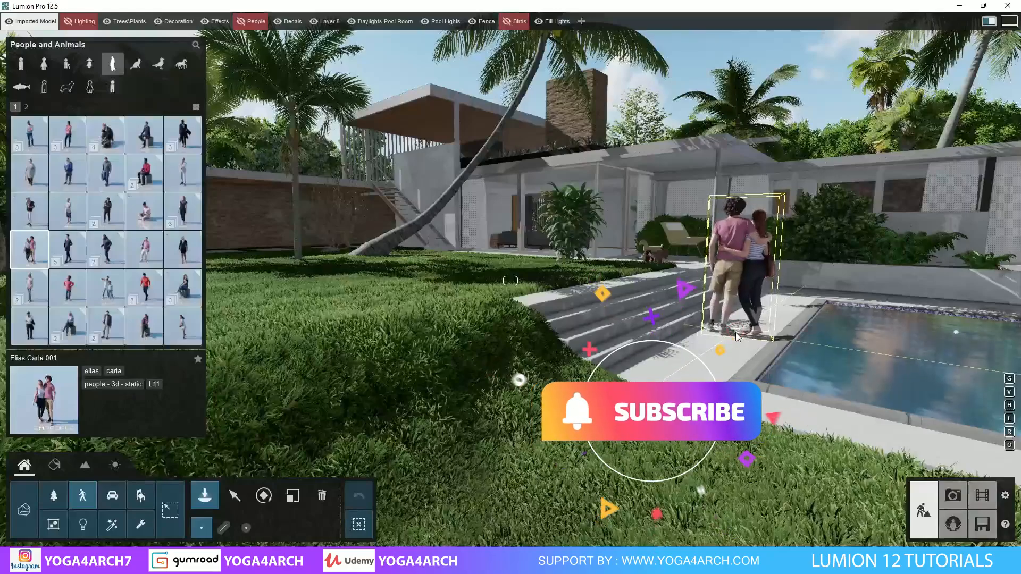
click(736, 336)
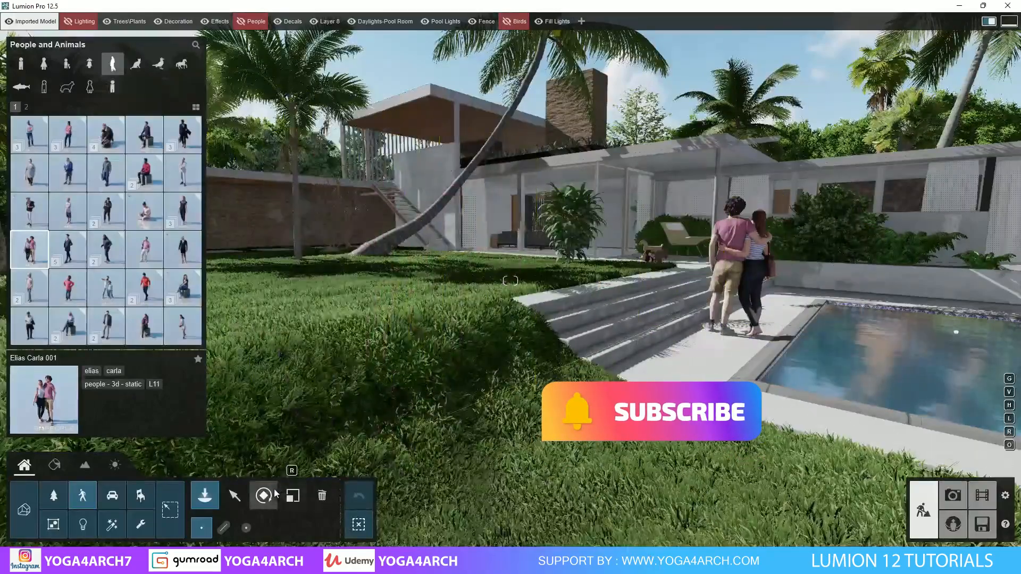
click(263, 495)
drag(717, 339, 718, 376)
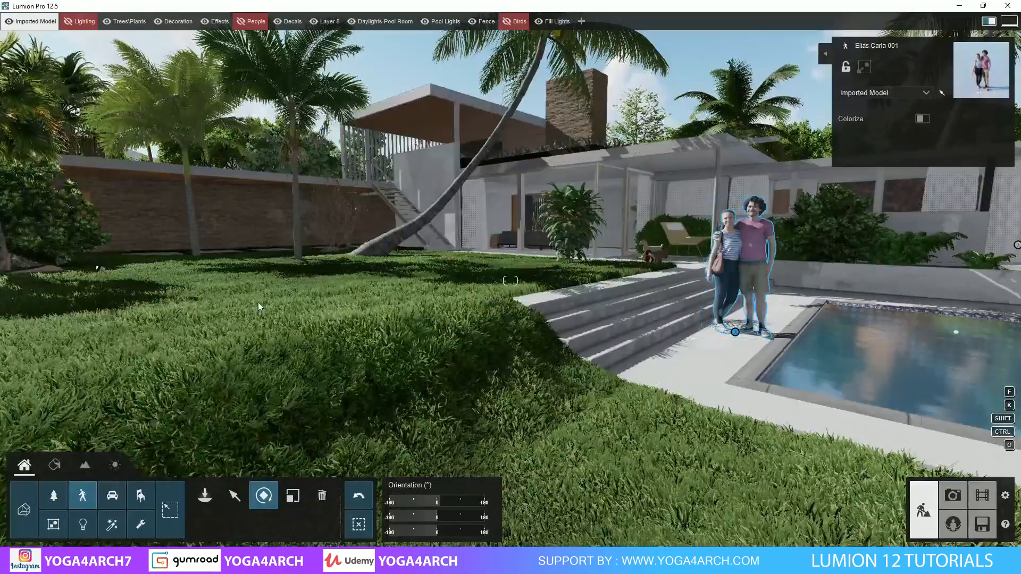
Step: Place the static 3D man in a brown jacket on the terrace in front of the living-room glass
click(88, 495)
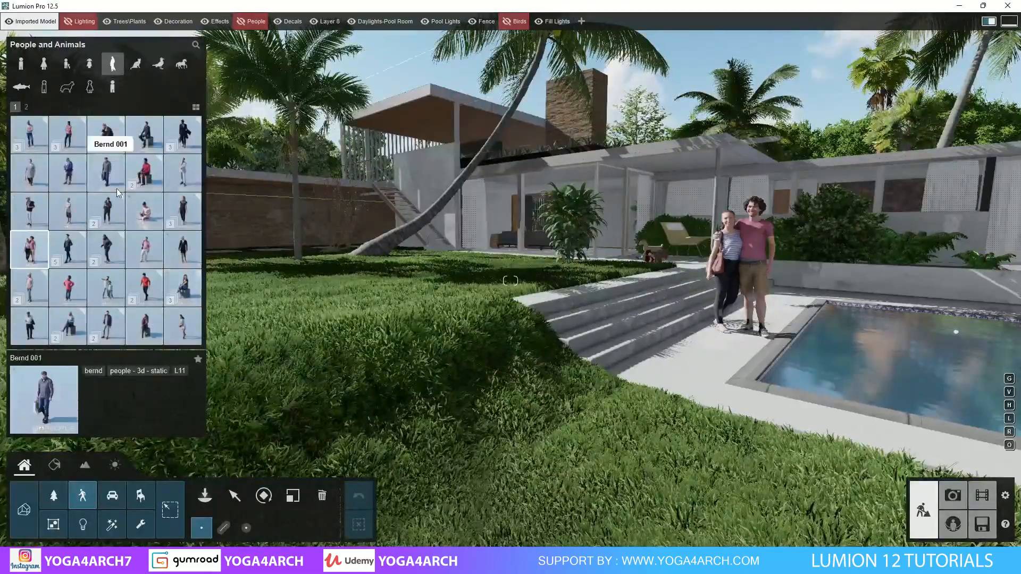
click(26, 108)
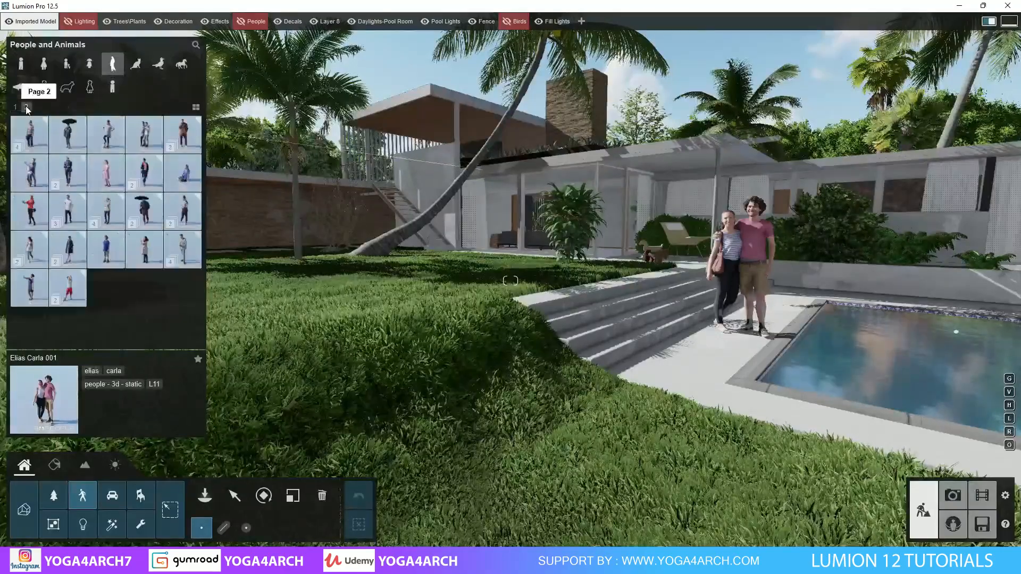
click(194, 140)
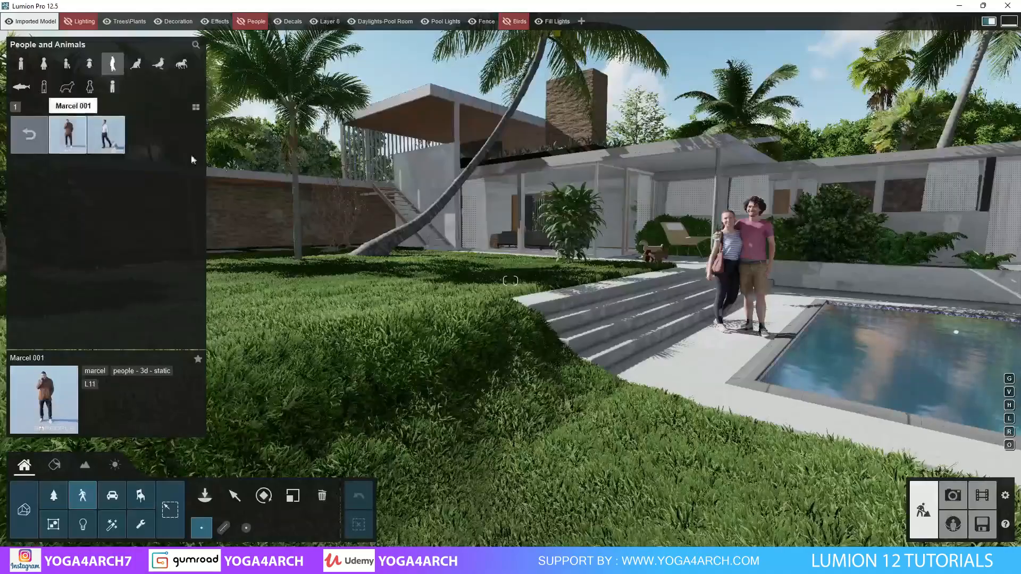
click(72, 140)
click(504, 254)
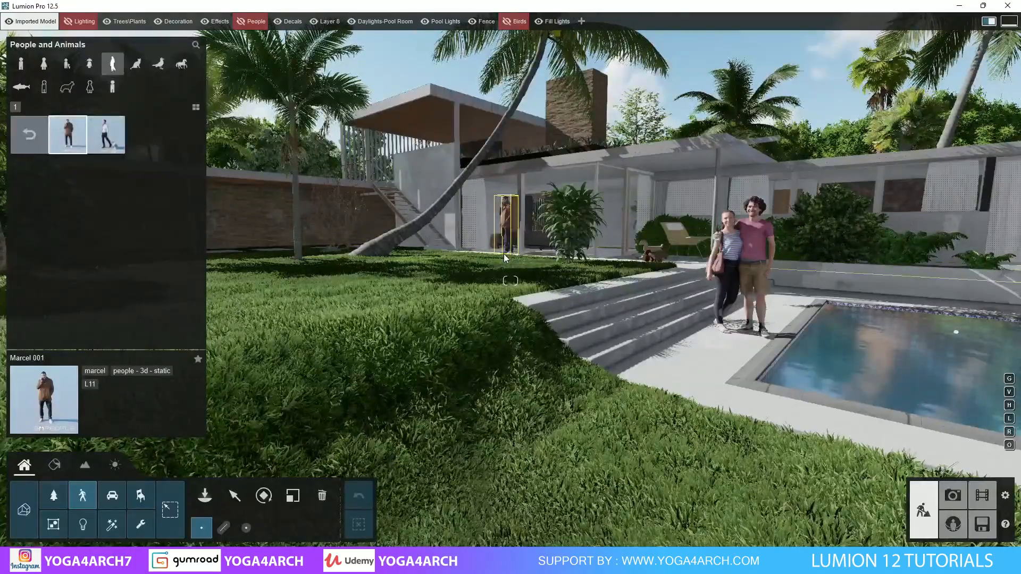
key(w)
key(w)
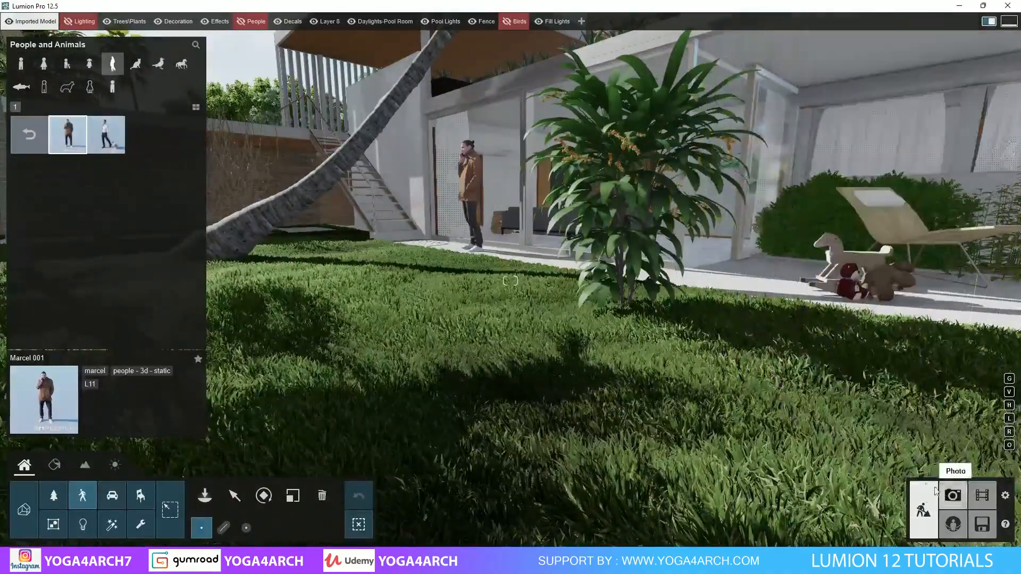
Step: Place two fine-detail Deergrass 001 clumps on the lawn, one near the palms and one closer to the pool deck
key(s)
key(s)
right_drag(753, 383, 628, 327)
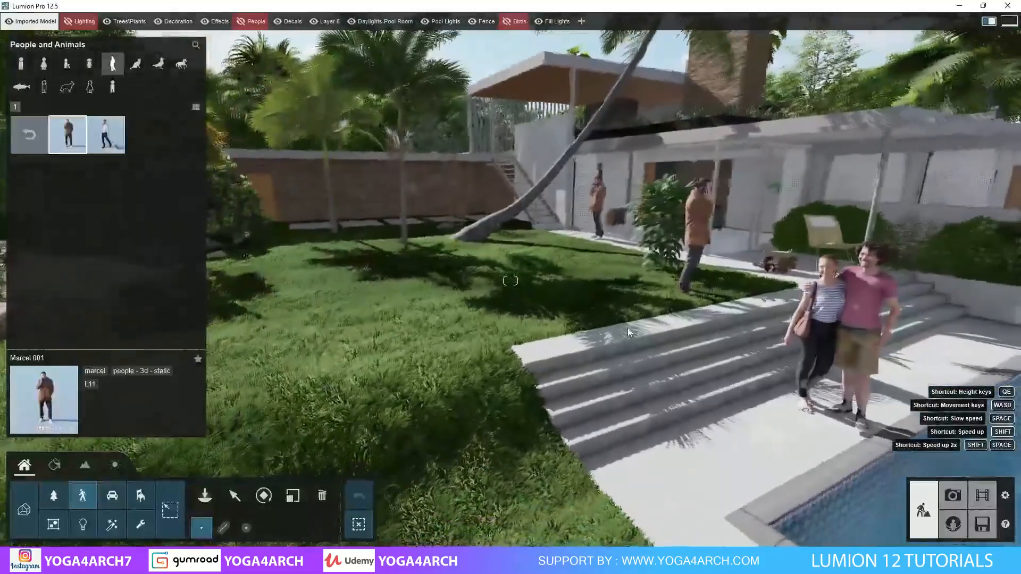
click(53, 496)
click(159, 86)
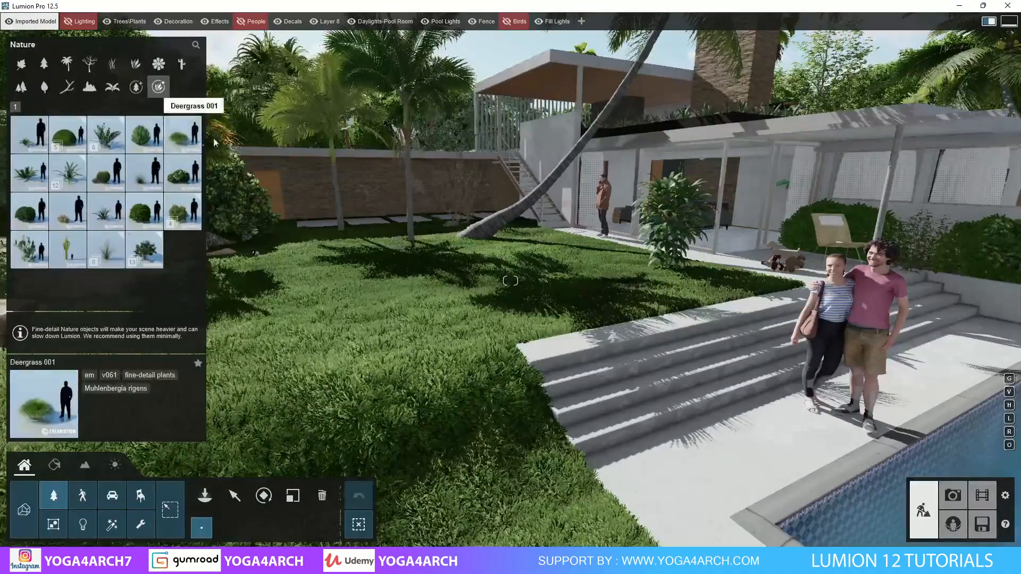
click(196, 139)
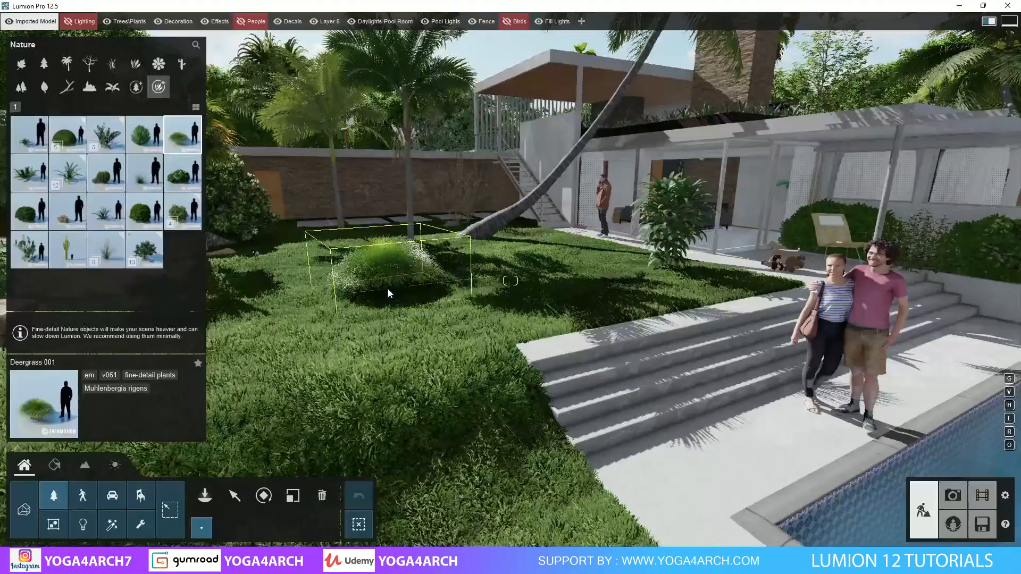
key(s)
right_drag(385, 282, 385, 283)
click(114, 256)
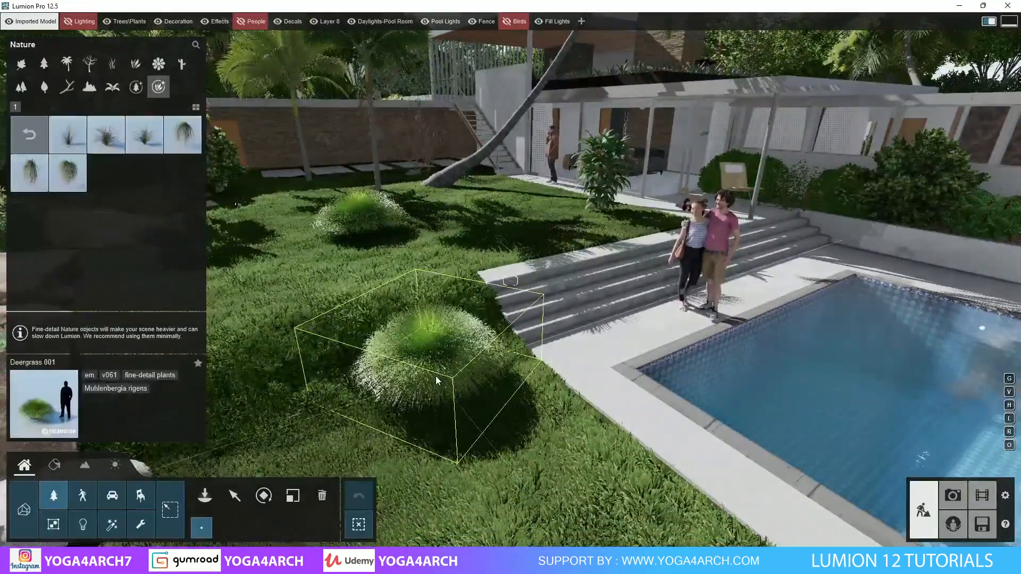
right_drag(436, 380, 433, 359)
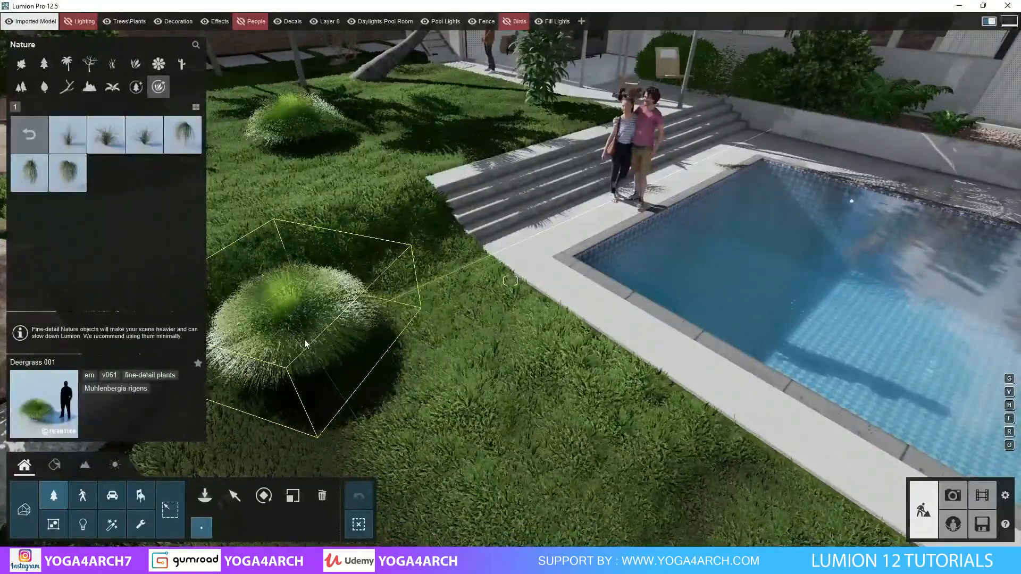
Step: Place Nettle 002 weeds on the lawn, including one in the foreground near the edge of the pool deck
click(146, 136)
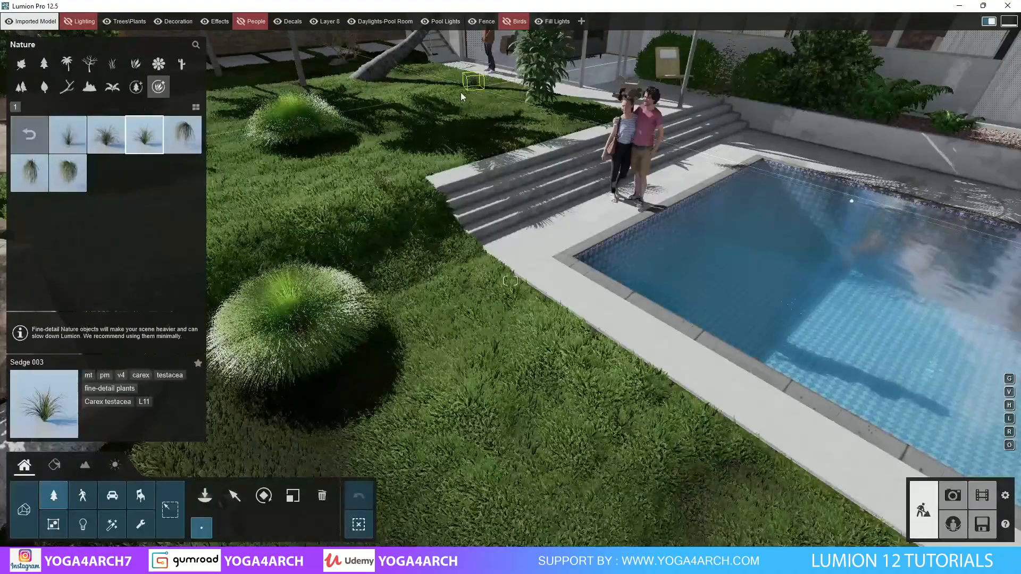
right_drag(464, 96, 367, 105)
click(119, 93)
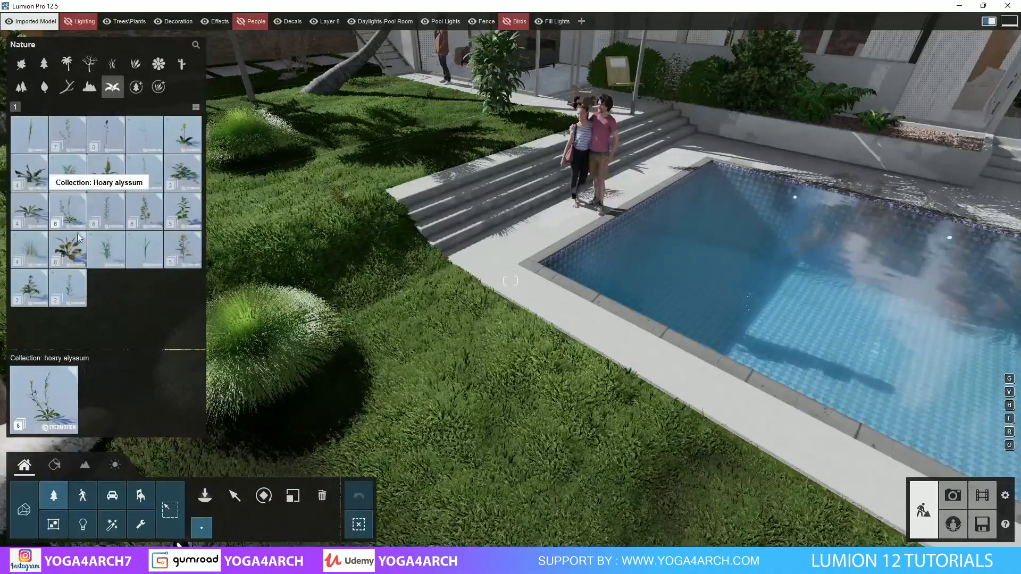
click(190, 212)
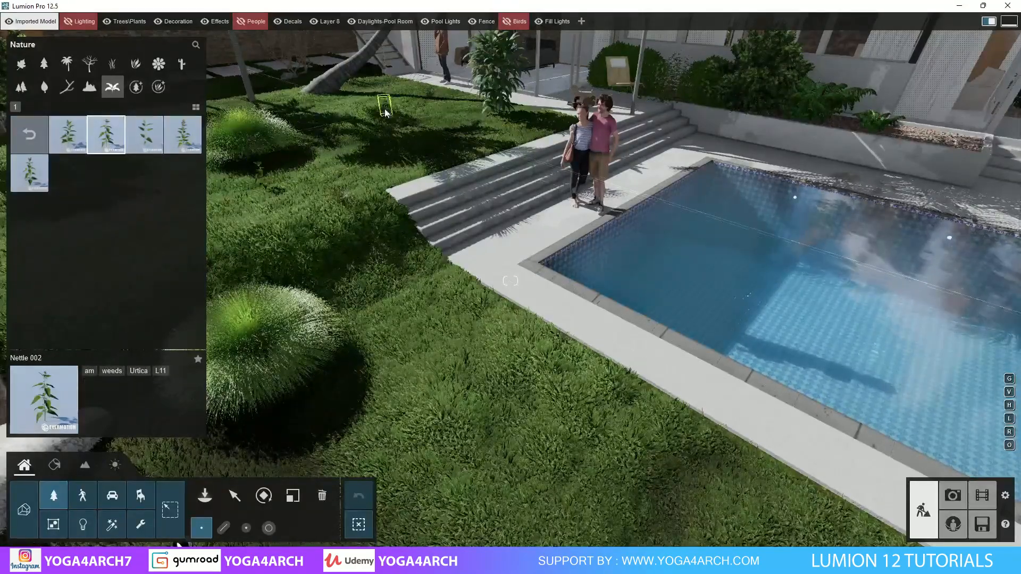
click(614, 462)
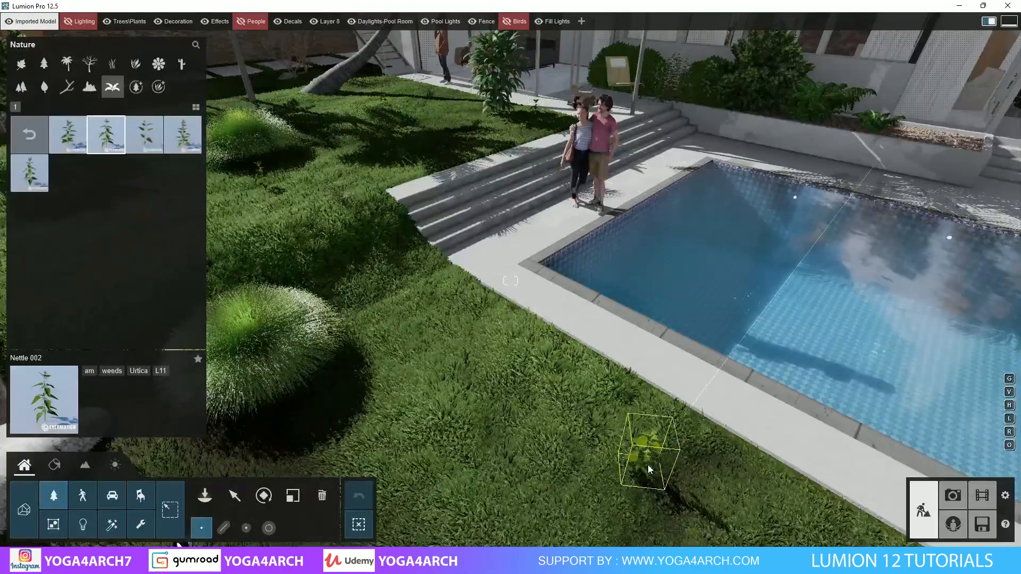
Step: Scatter Daucus 003 weeds on the lawn along the pool deck and check them in the Terrace photo view
click(32, 135)
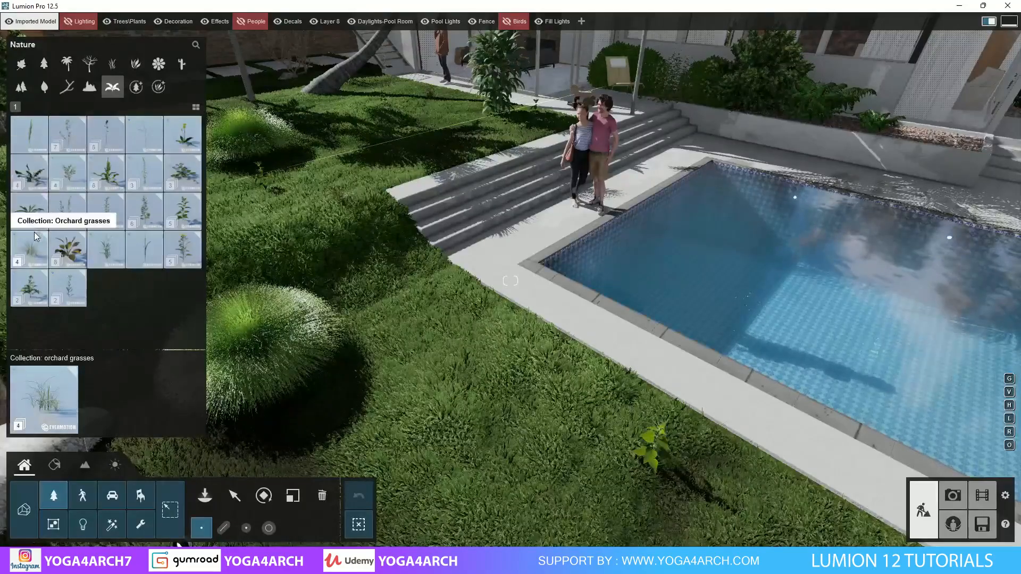
click(69, 299)
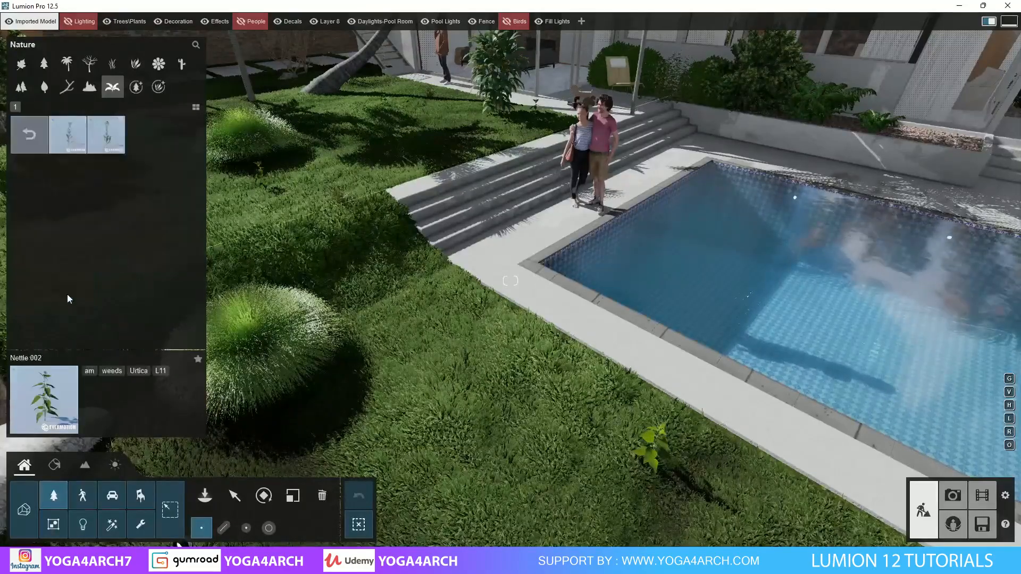
click(33, 142)
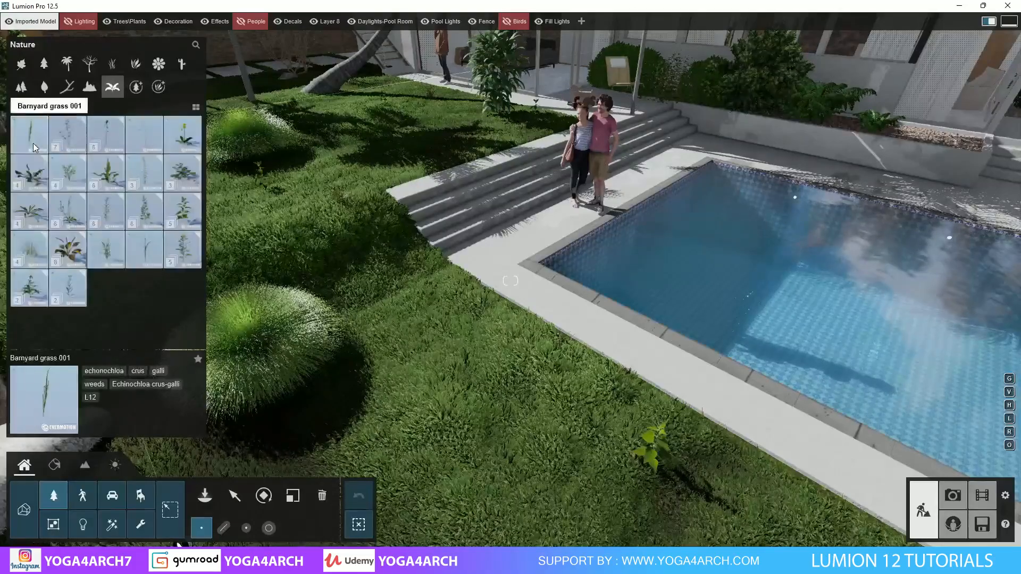
click(64, 153)
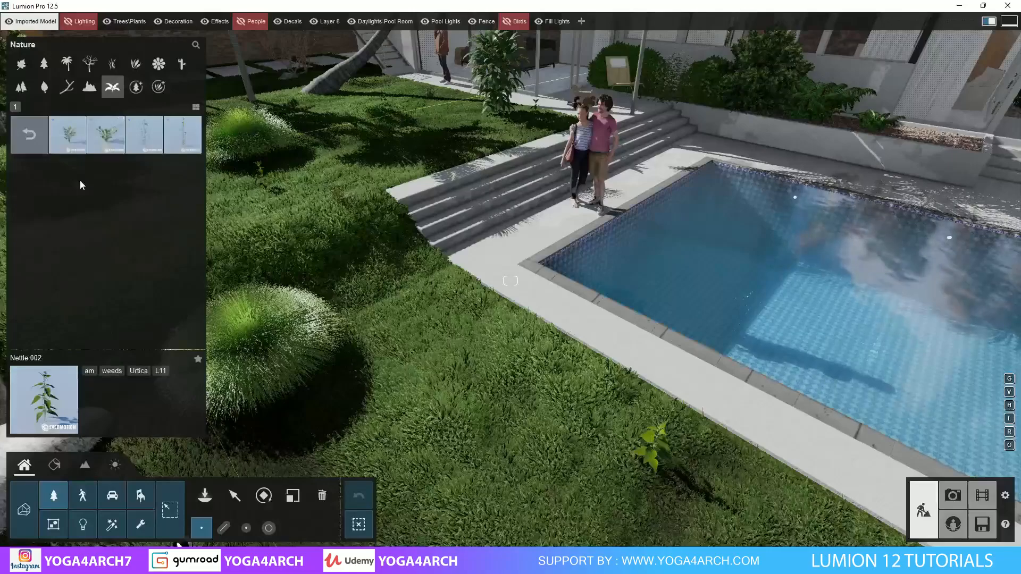
click(78, 138)
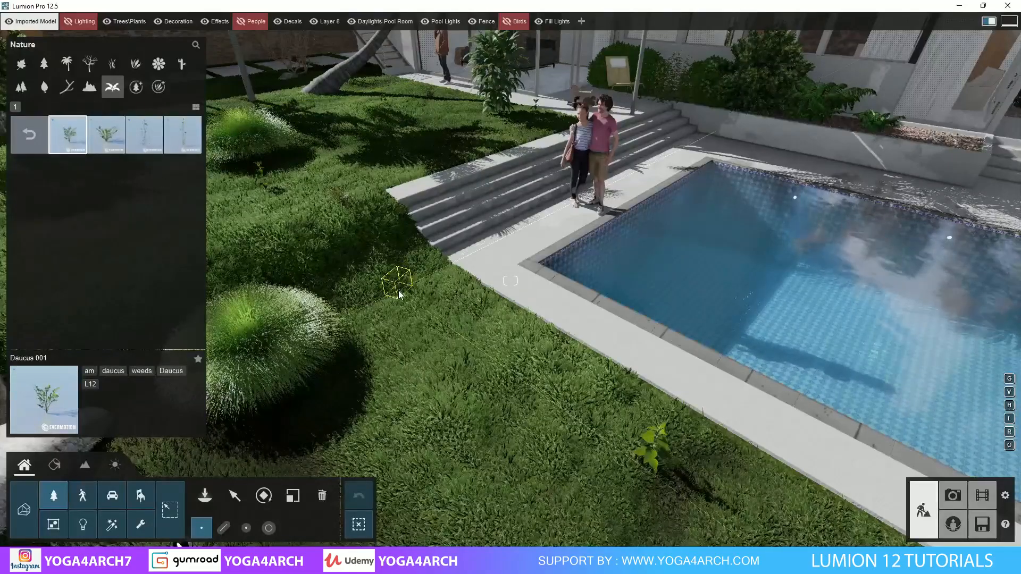
click(152, 139)
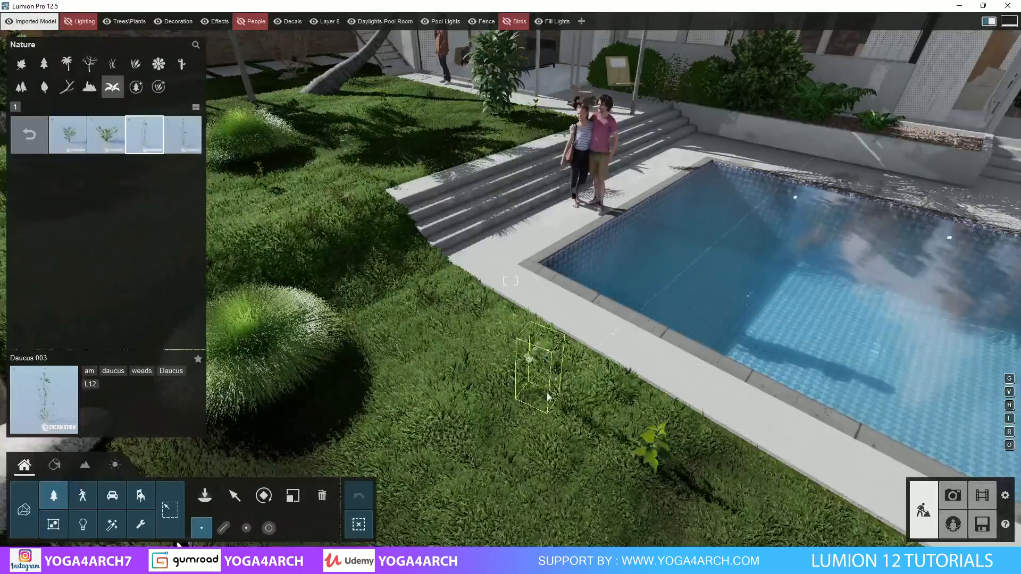
click(469, 461)
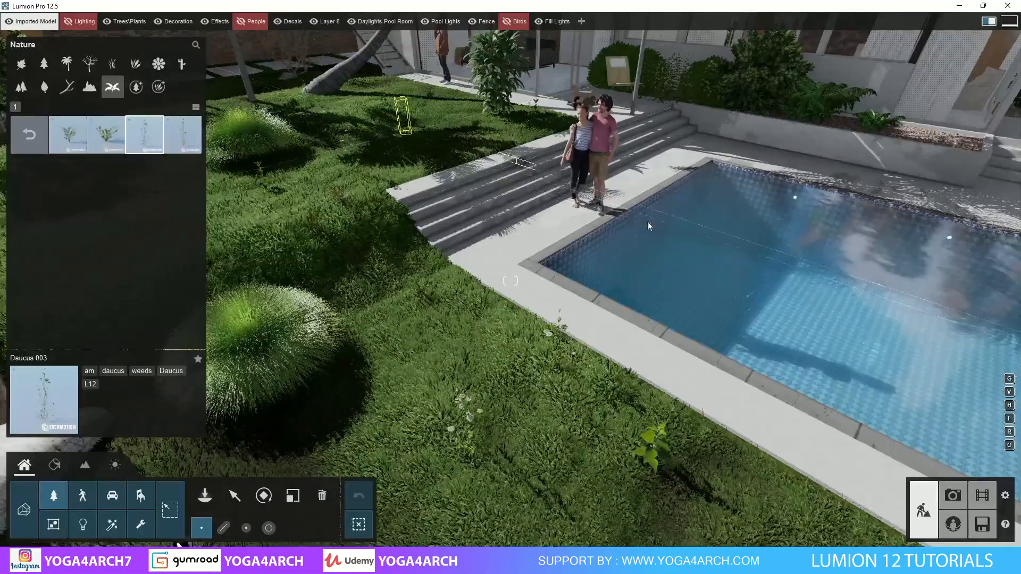
click(954, 496)
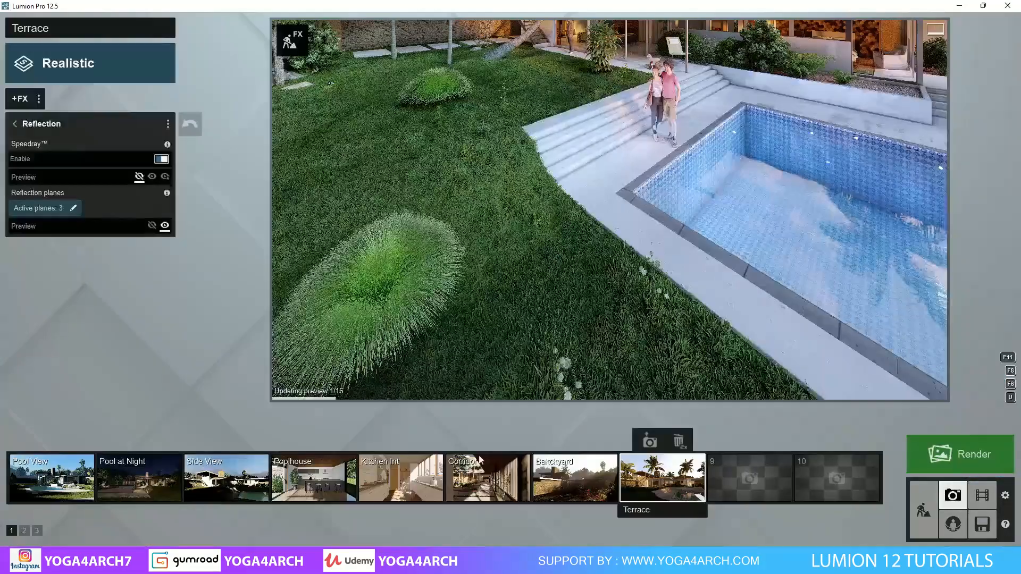
click(666, 480)
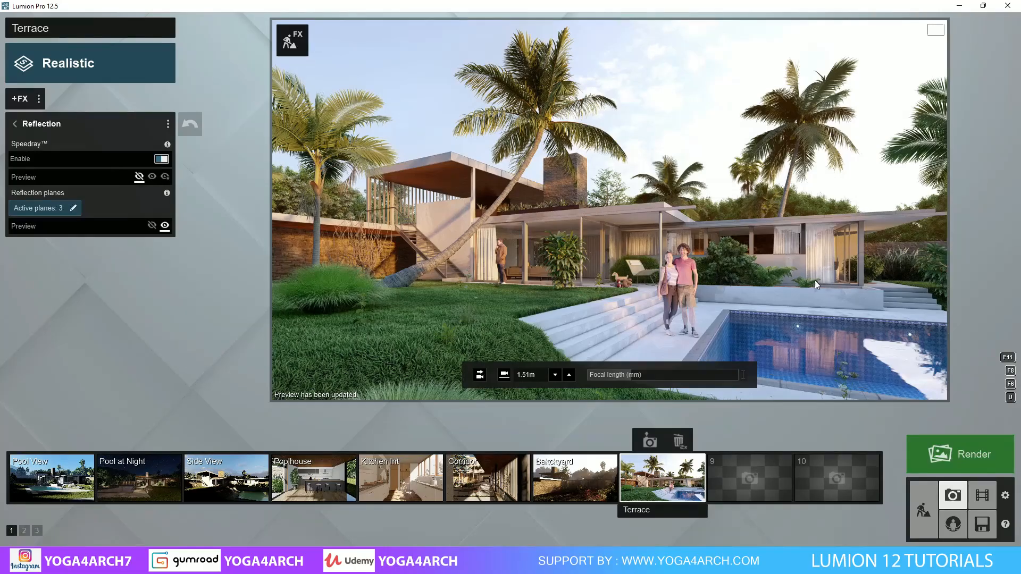
Step: Shift the nearer Deergrass 001 clump slightly, and set the green selection hue to 0.2 on it and 0.4 on the farther clump
click(923, 511)
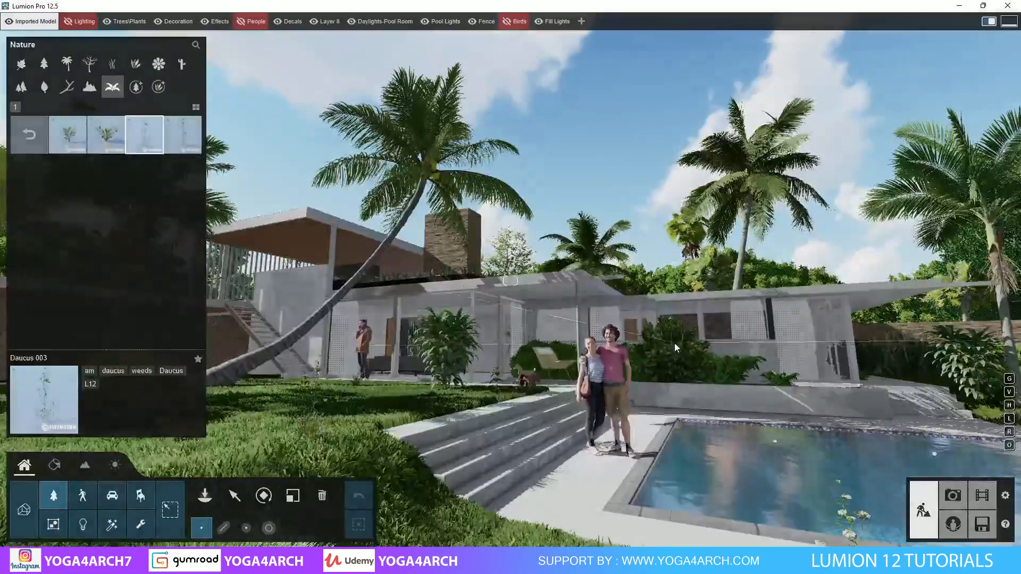
right_drag(674, 343, 615, 450)
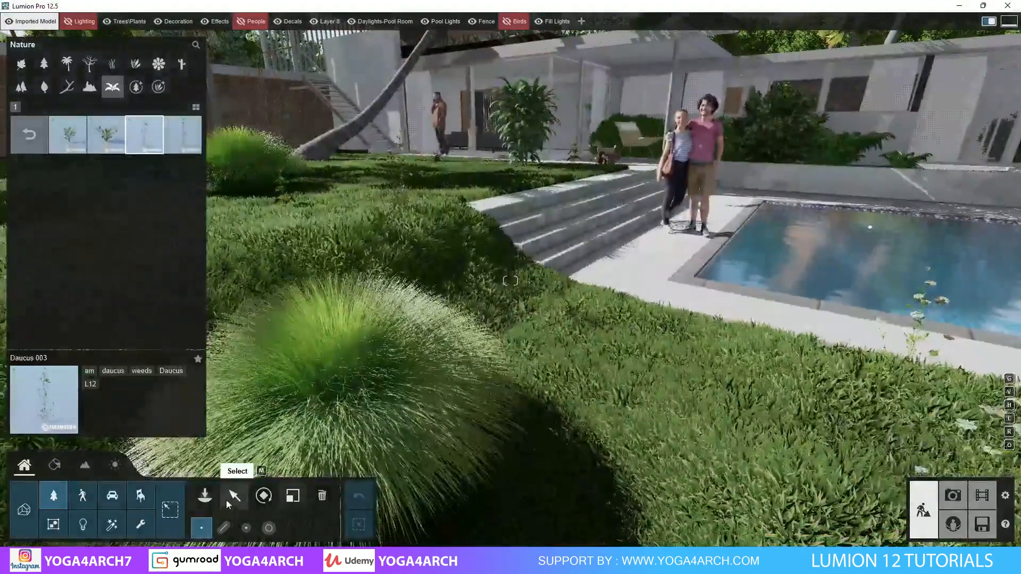
click(232, 498)
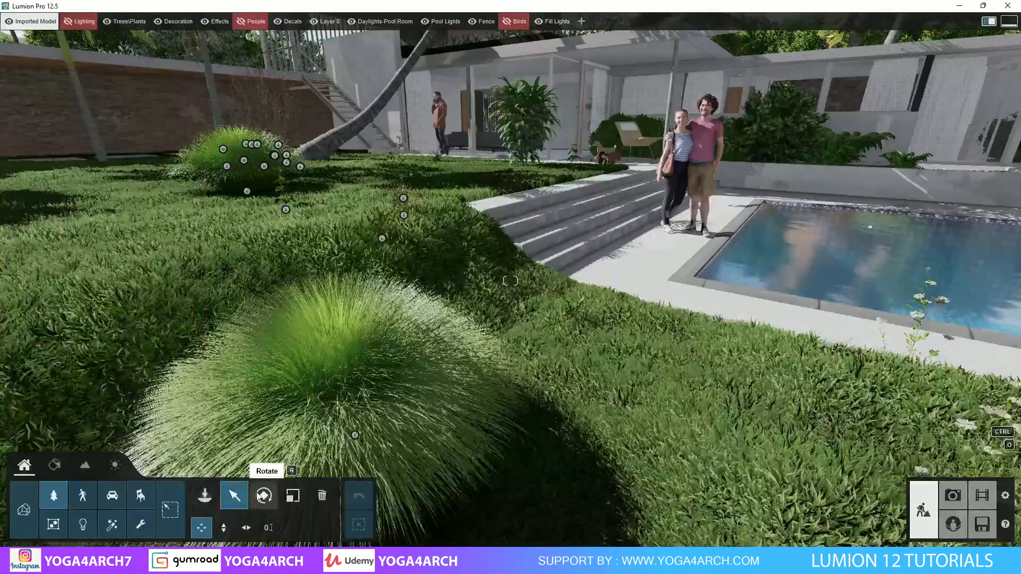
click(358, 437)
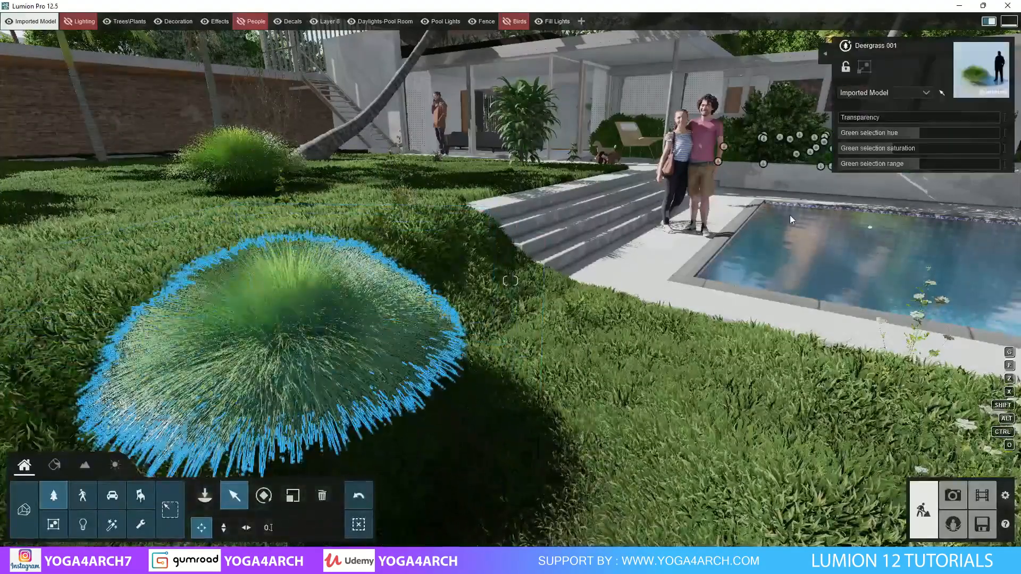
drag(924, 132, 925, 132)
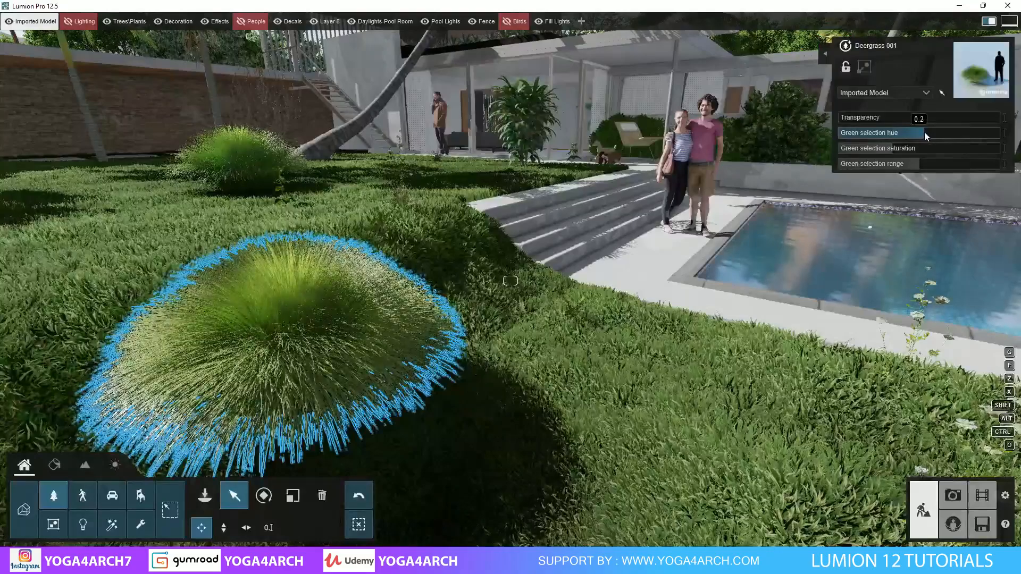
click(239, 173)
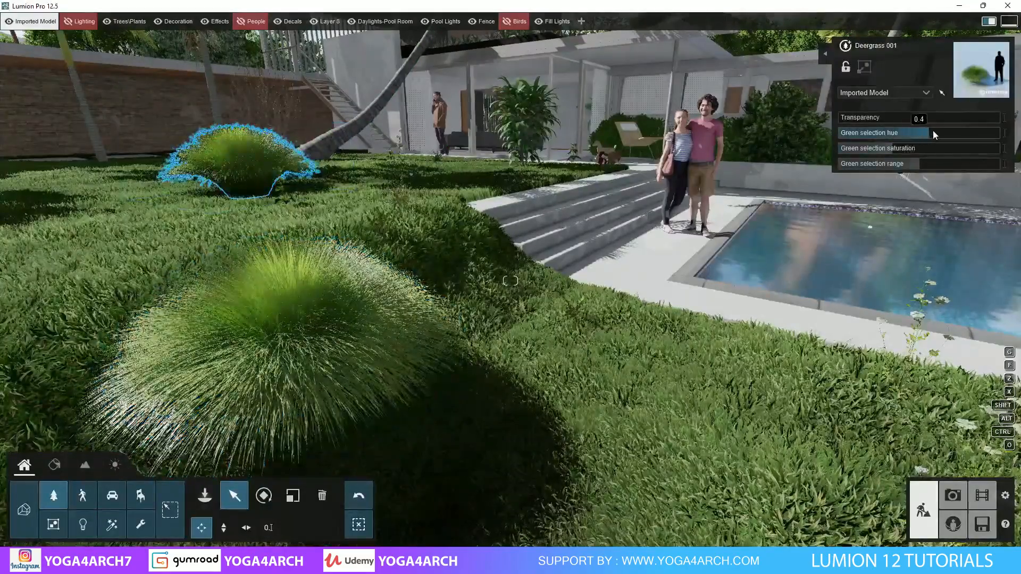
drag(934, 132, 931, 132)
Step: Raise the Water Pool Light material's color density to 0.9, tint it a slightly deeper pale blue and save the material
right_drag(789, 250, 872, 248)
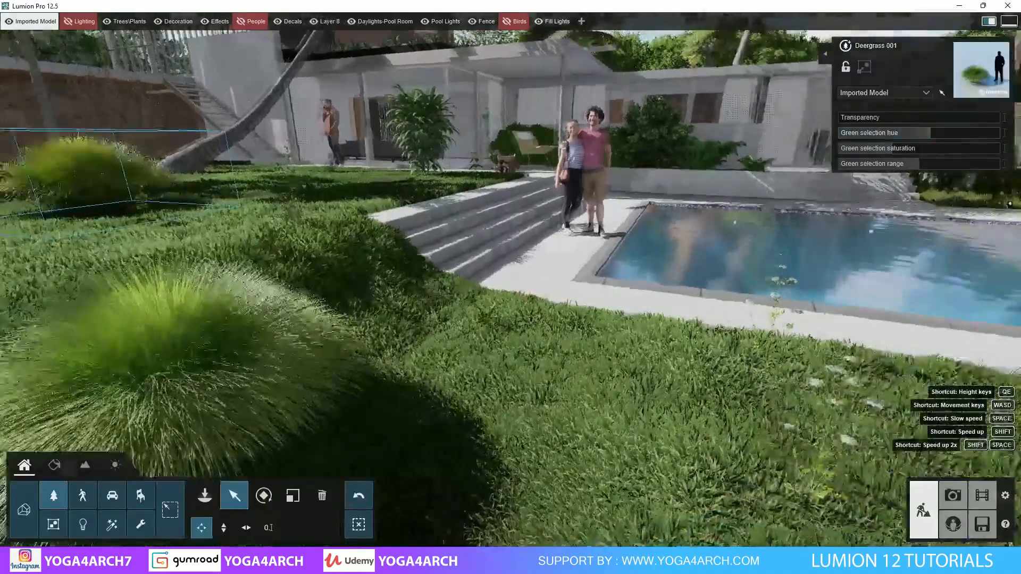
click(54, 465)
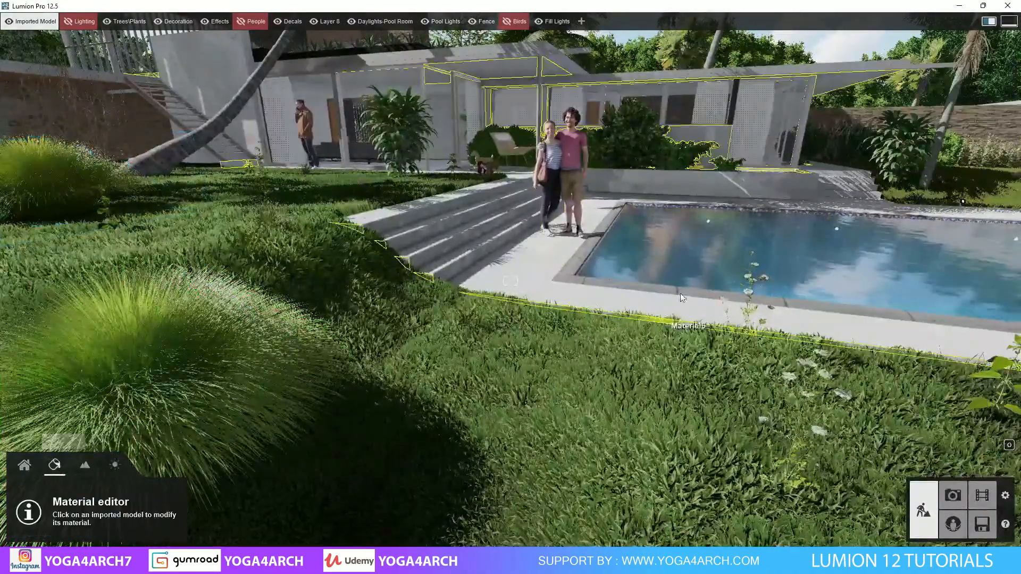
click(405, 288)
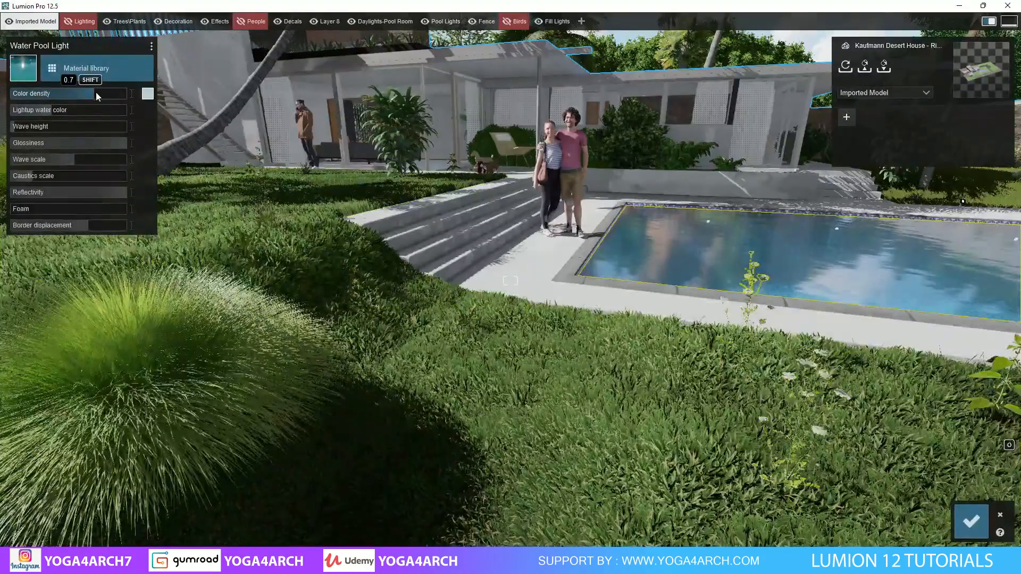
drag(95, 92, 121, 96)
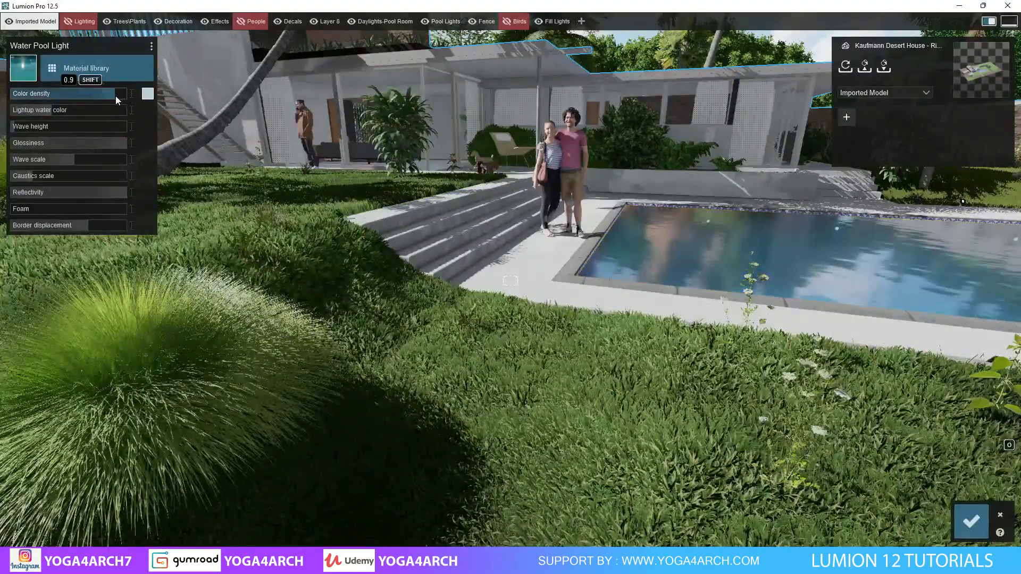
click(147, 94)
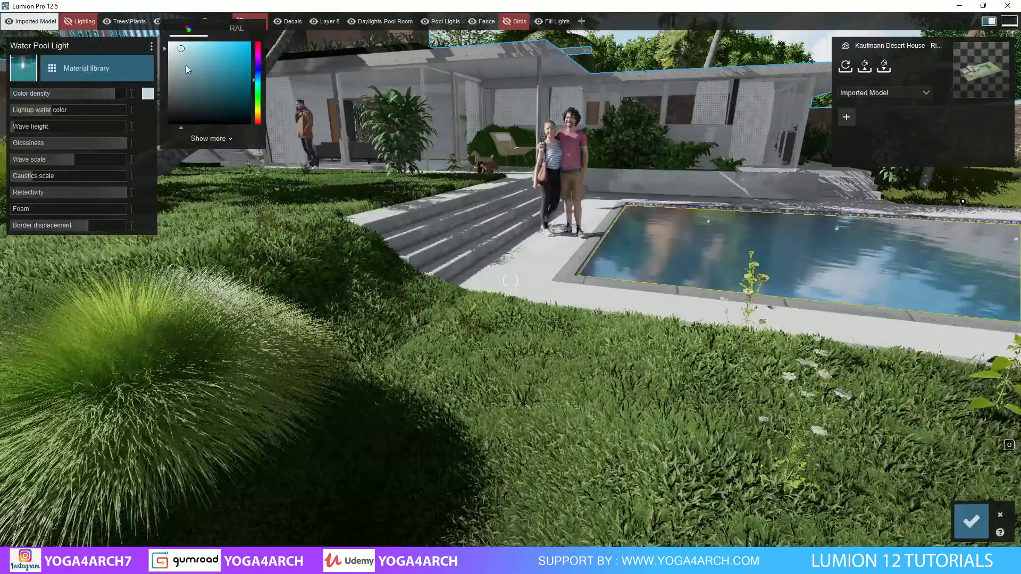
click(187, 49)
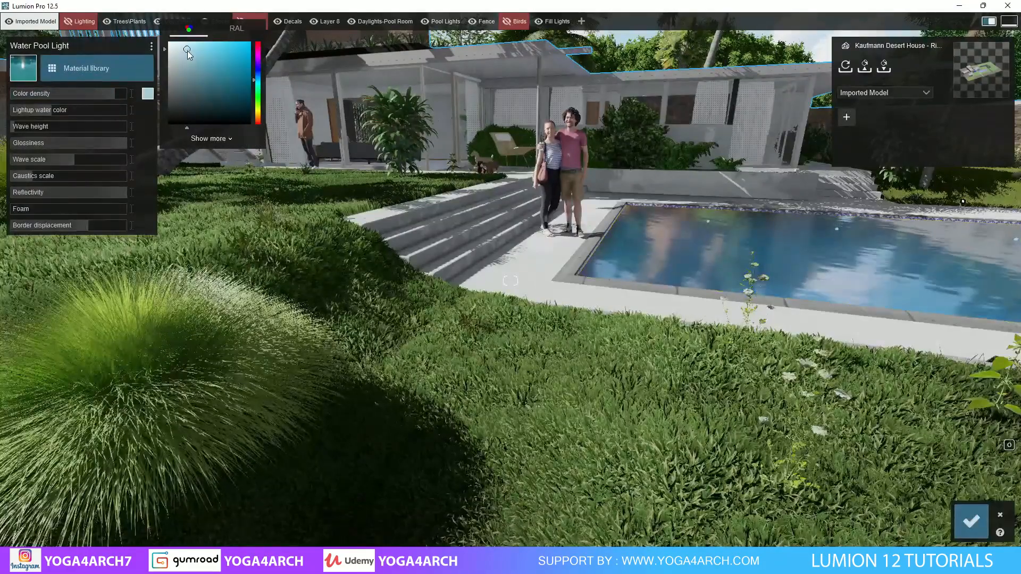
click(188, 51)
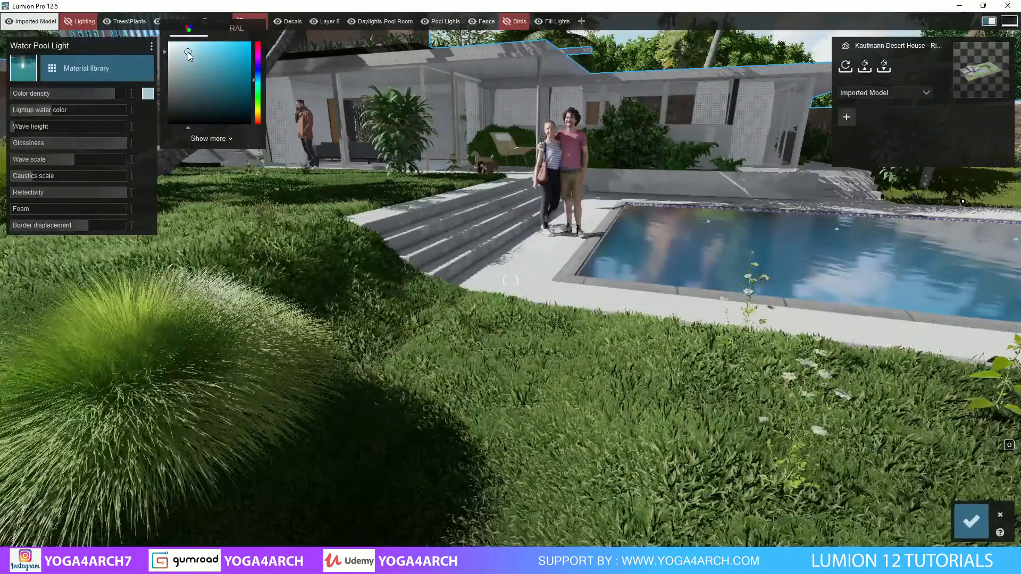
click(973, 521)
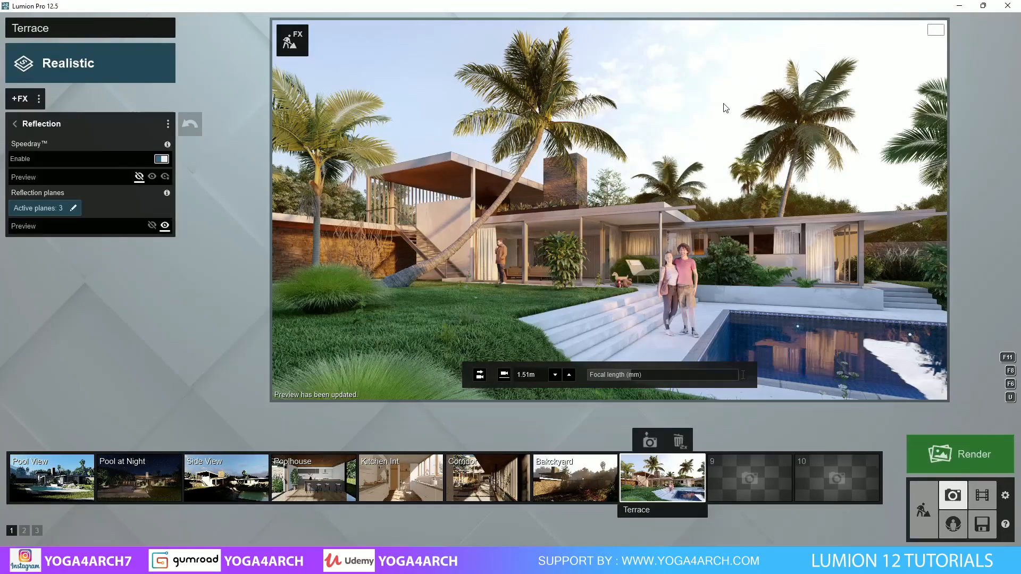
Step: Add Pigeon 002 Flying birds over the roofs at the back of the house
click(923, 511)
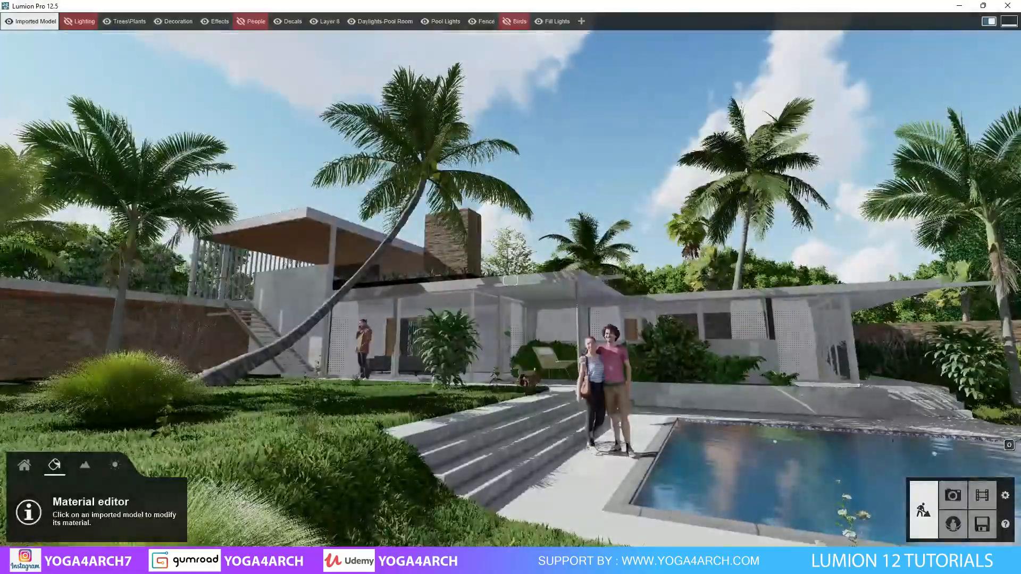
key(w)
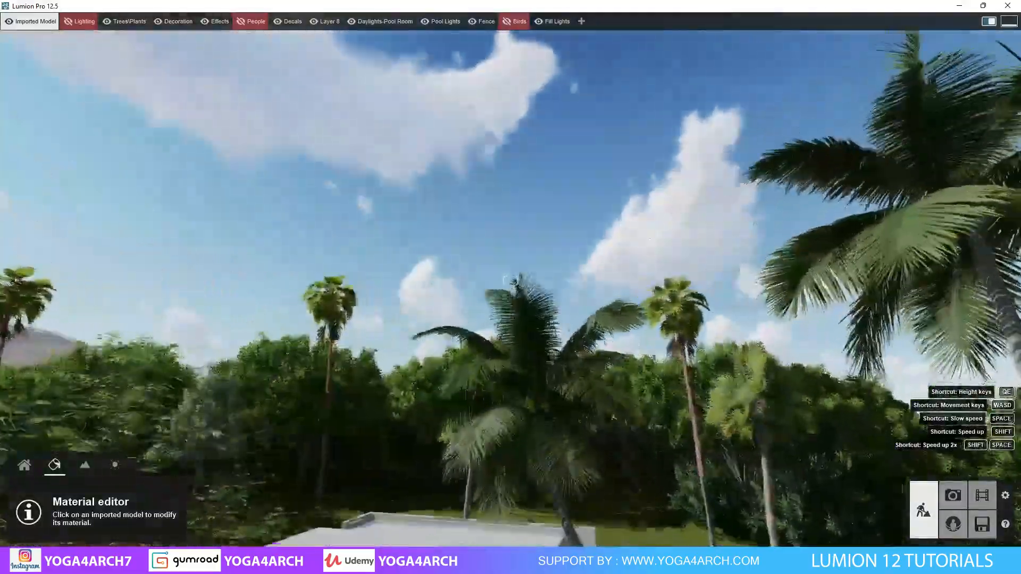
key(s)
right_drag(650, 240, 628, 303)
click(25, 466)
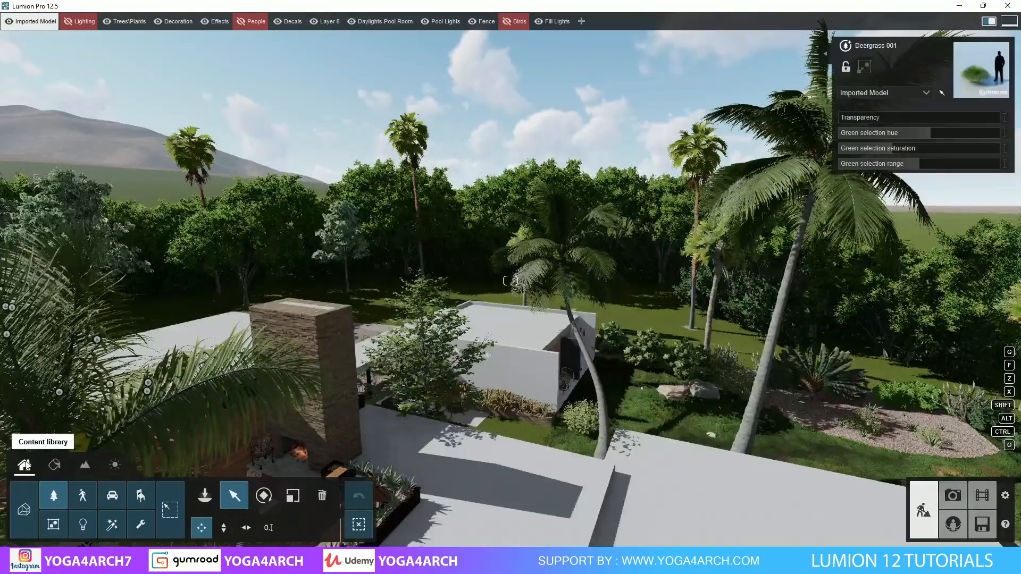
click(85, 495)
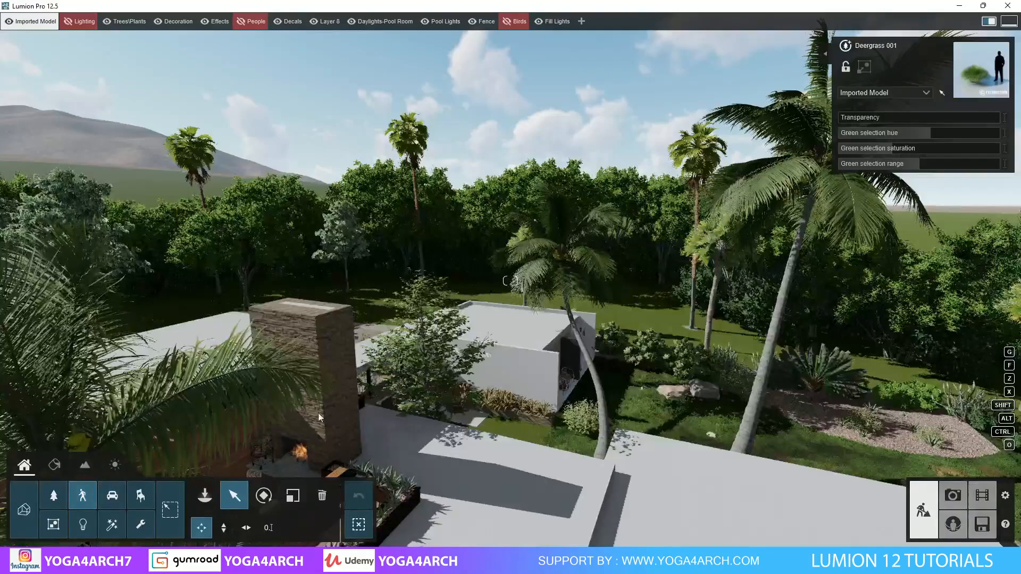
click(75, 499)
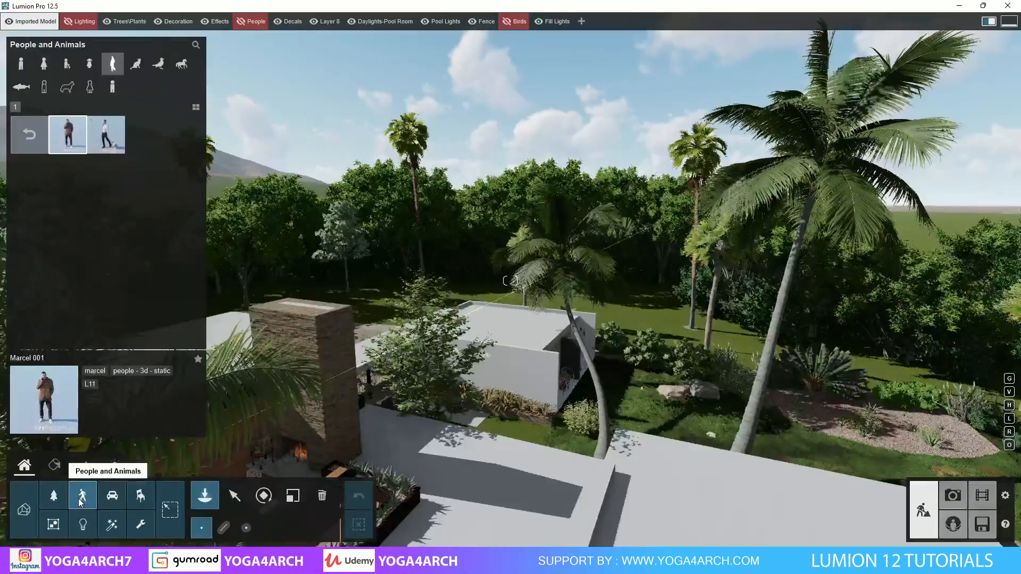
click(154, 65)
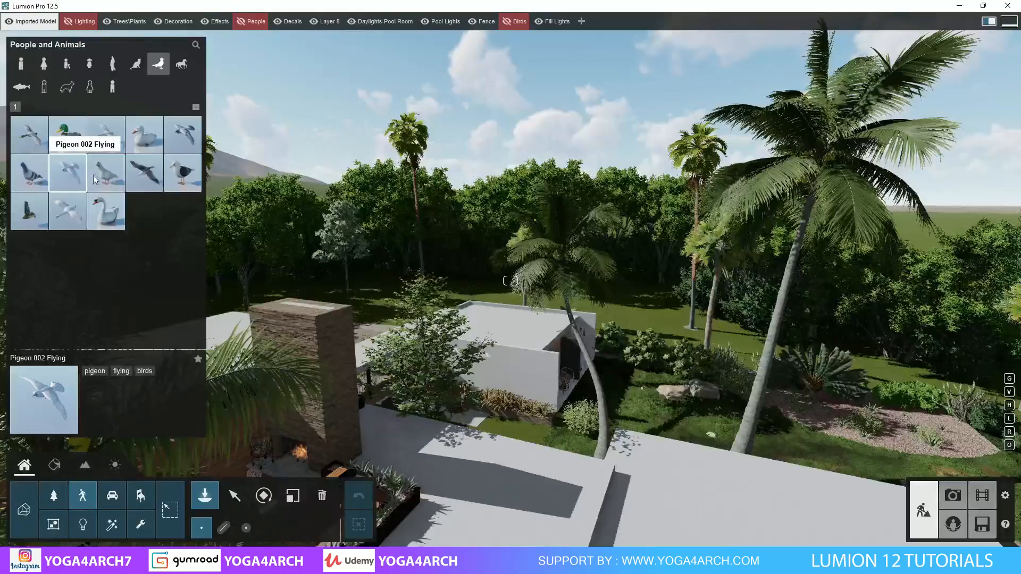
click(76, 176)
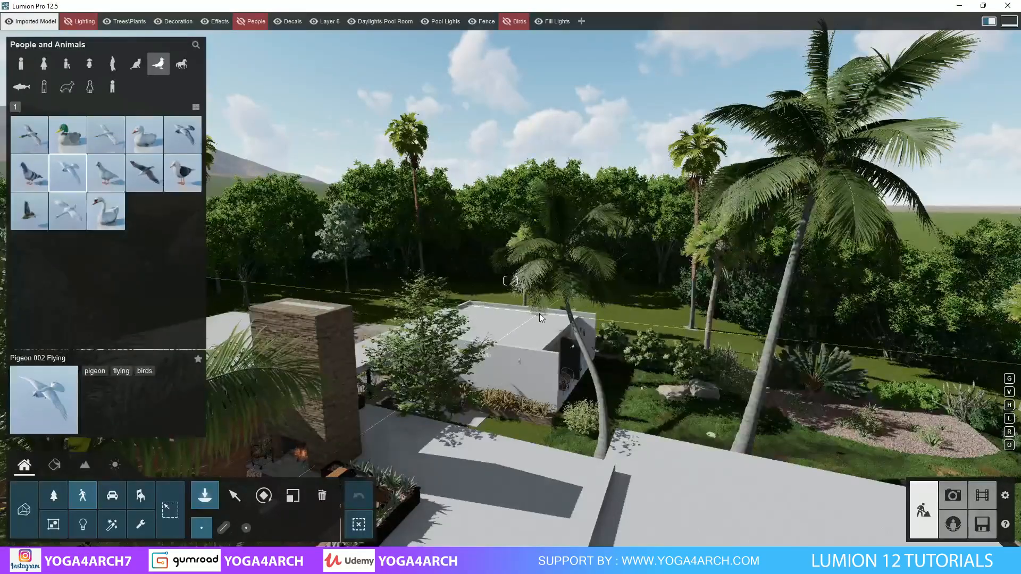
Step: Select the flying pigeons and raise them into the sky above the tree line
click(234, 495)
ctrl+drag(471, 289, 588, 4)
click(223, 527)
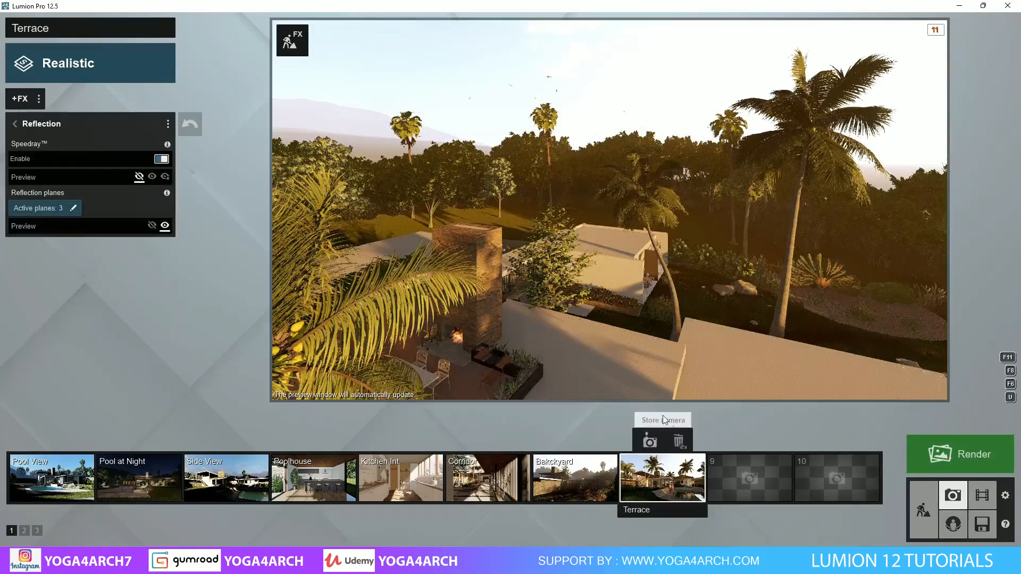
Step: Enlarge the two Mexican Fan Palm Large trees behind the house so their crowns rise well above the tree line
click(662, 479)
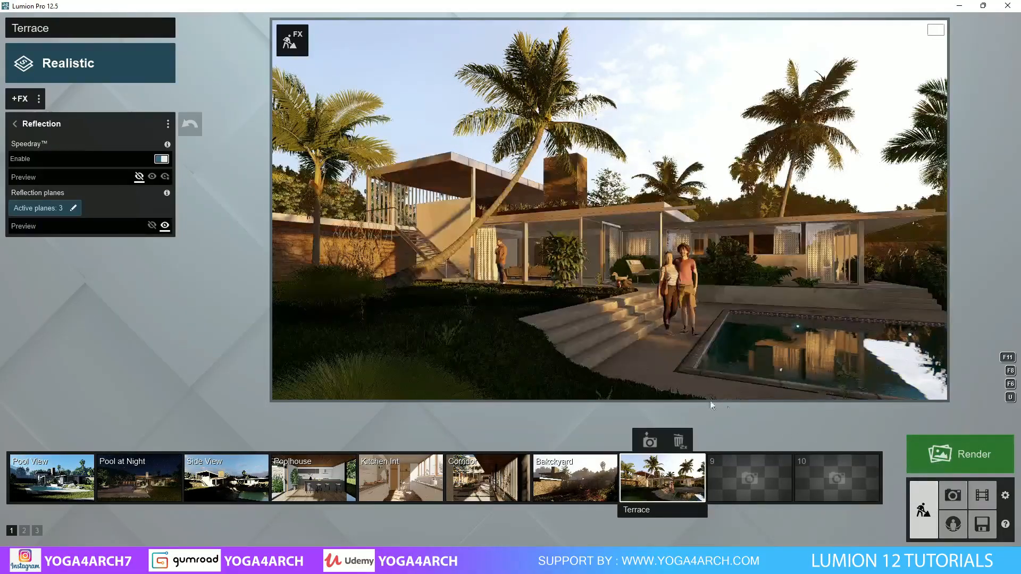
click(923, 508)
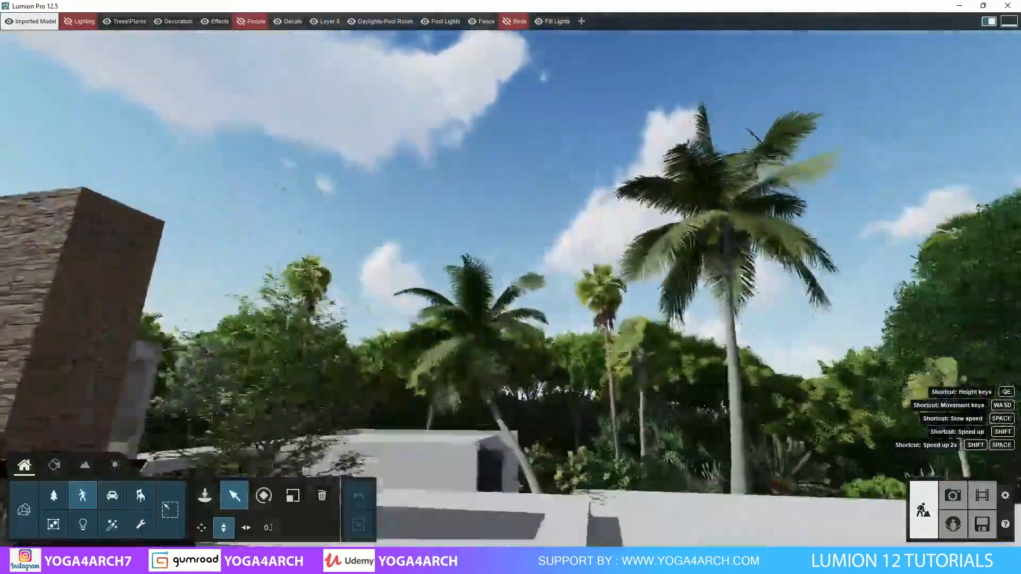
right_drag(511, 281, 516, 324)
key(s)
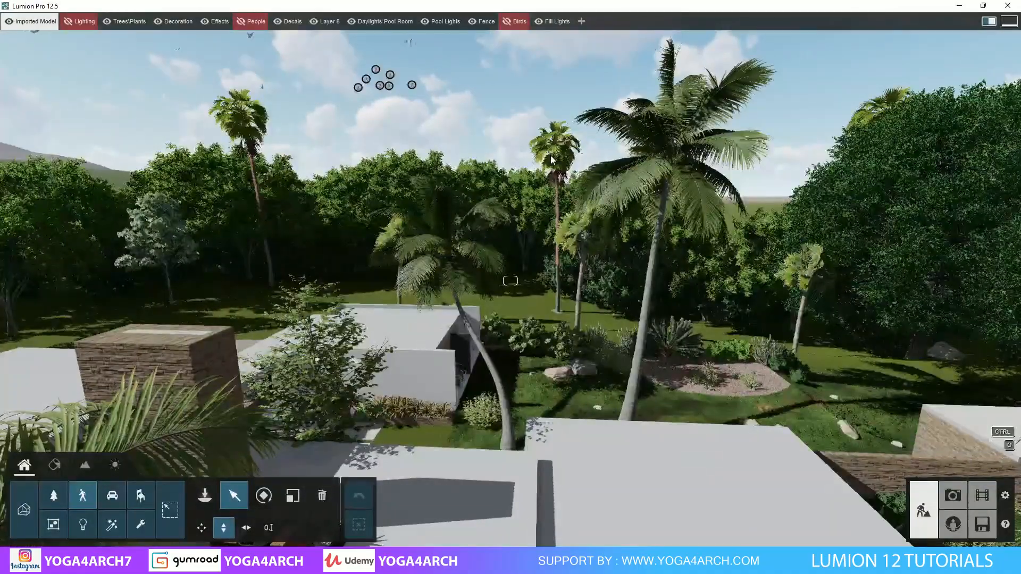
click(53, 496)
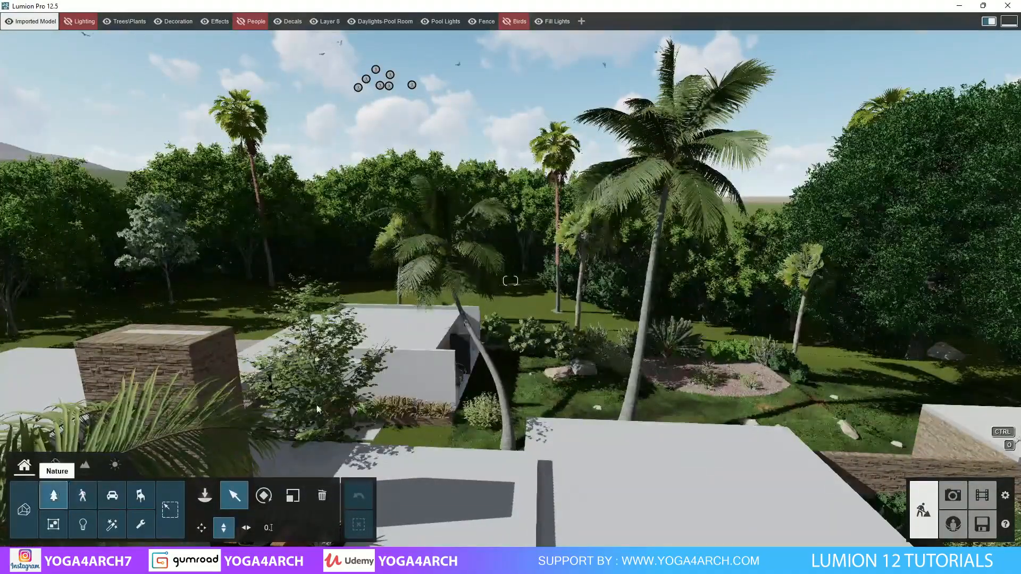
click(560, 155)
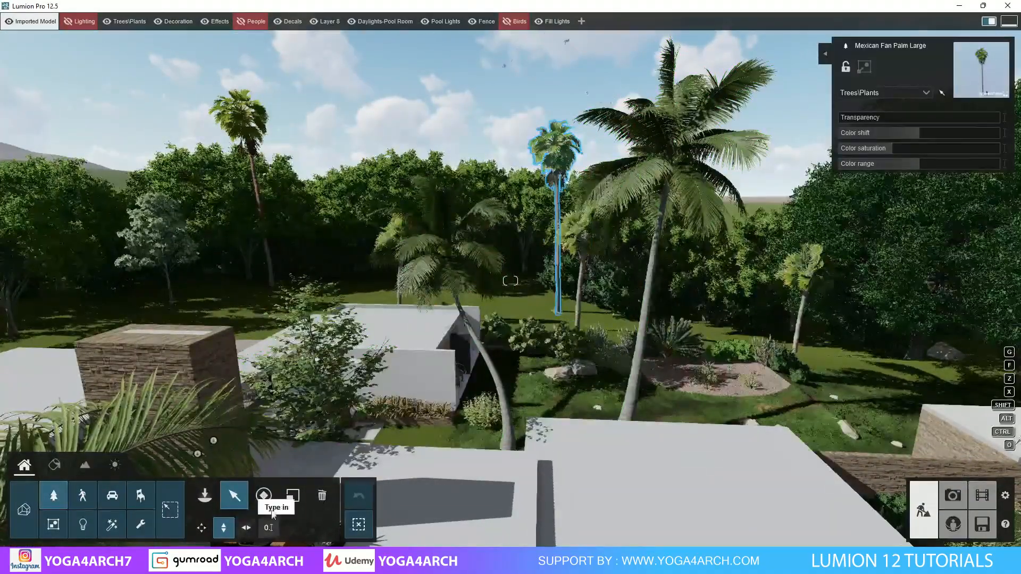
click(293, 495)
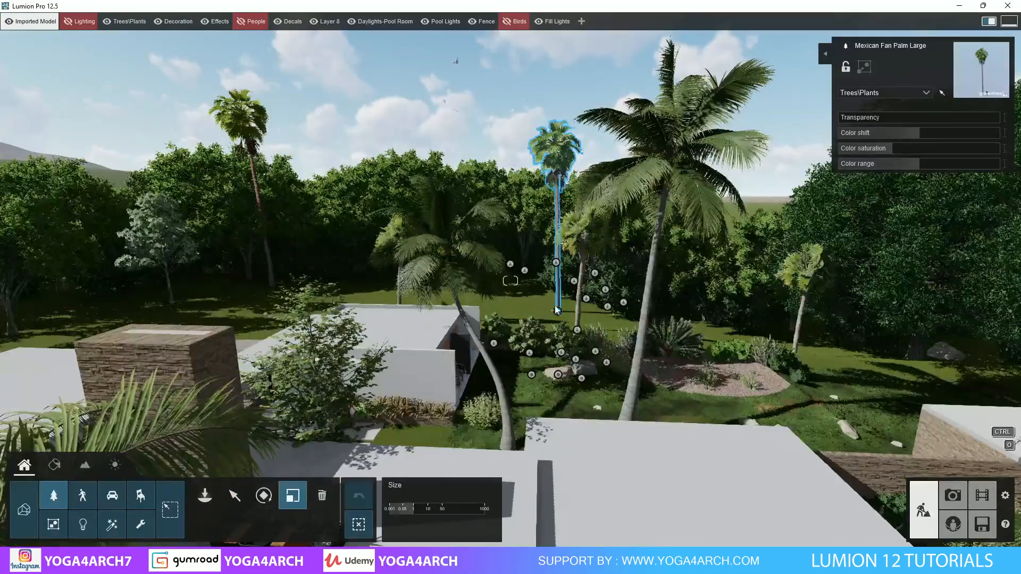
drag(557, 311, 563, 296)
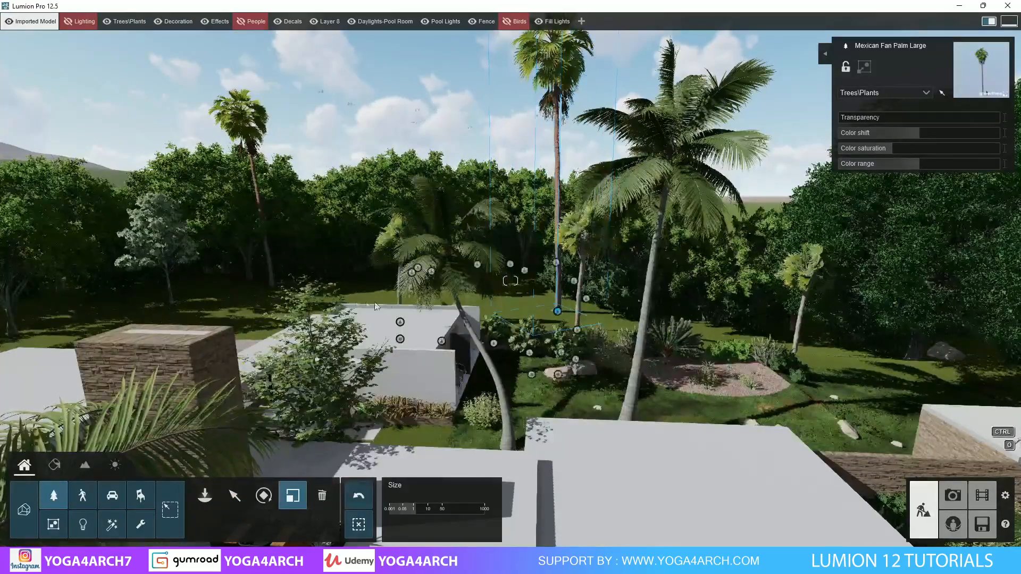
click(273, 287)
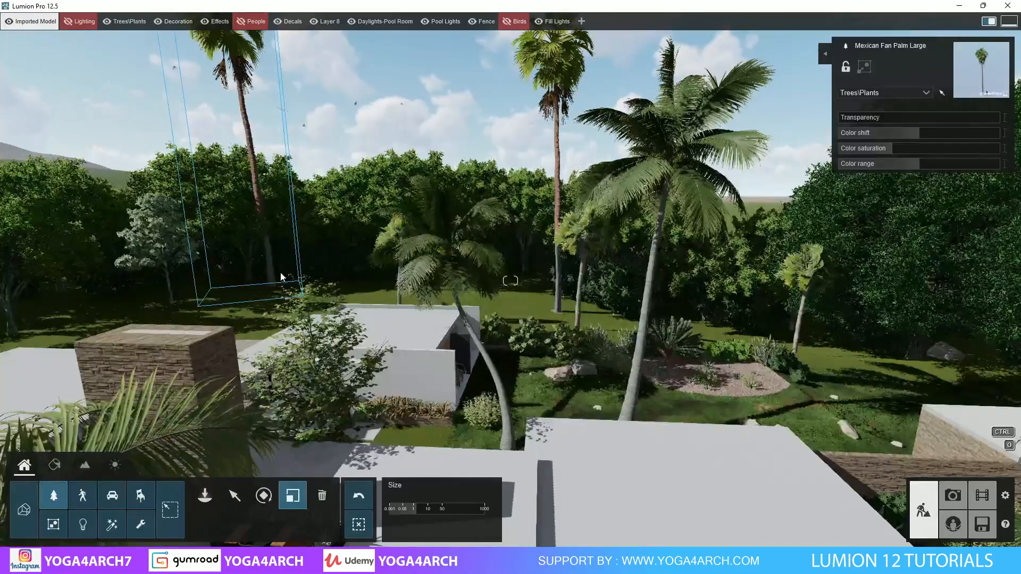
Step: Copy the enlarged Mexican Fan Palm Large into the garden beside the rocks behind the roofs and check it in the Terrace view
click(234, 496)
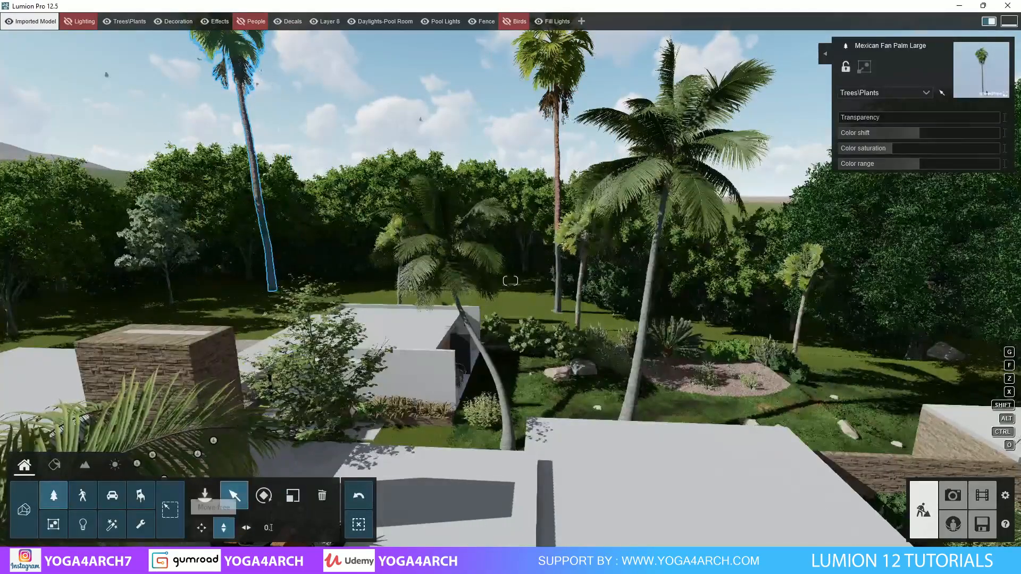
click(201, 527)
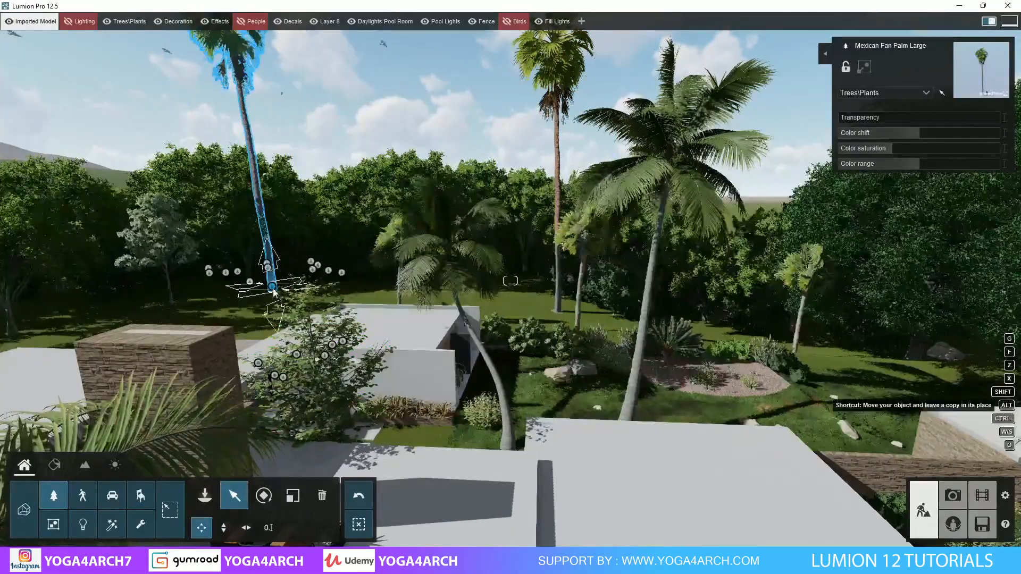
alt+drag(272, 289, 532, 384)
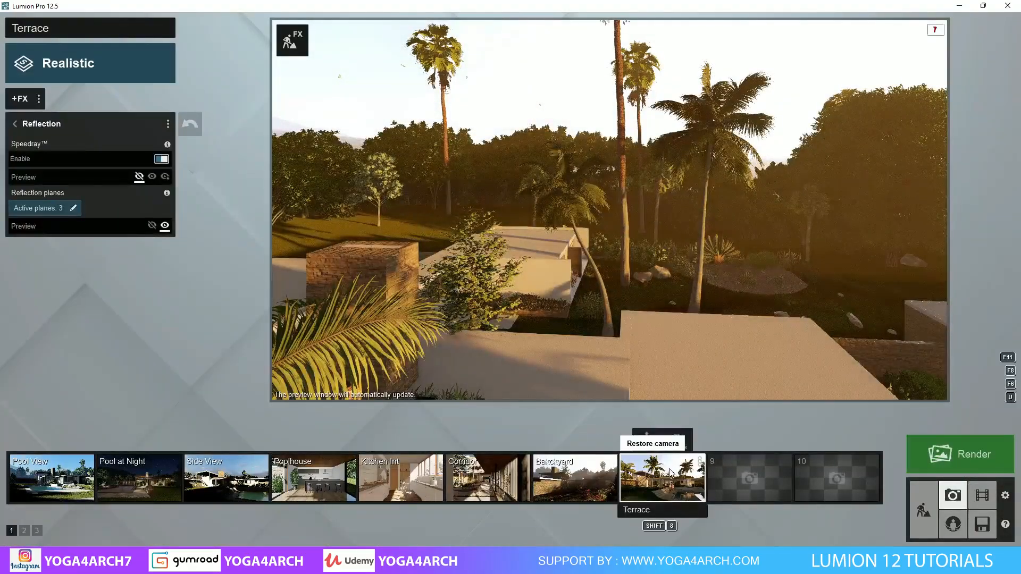
click(671, 473)
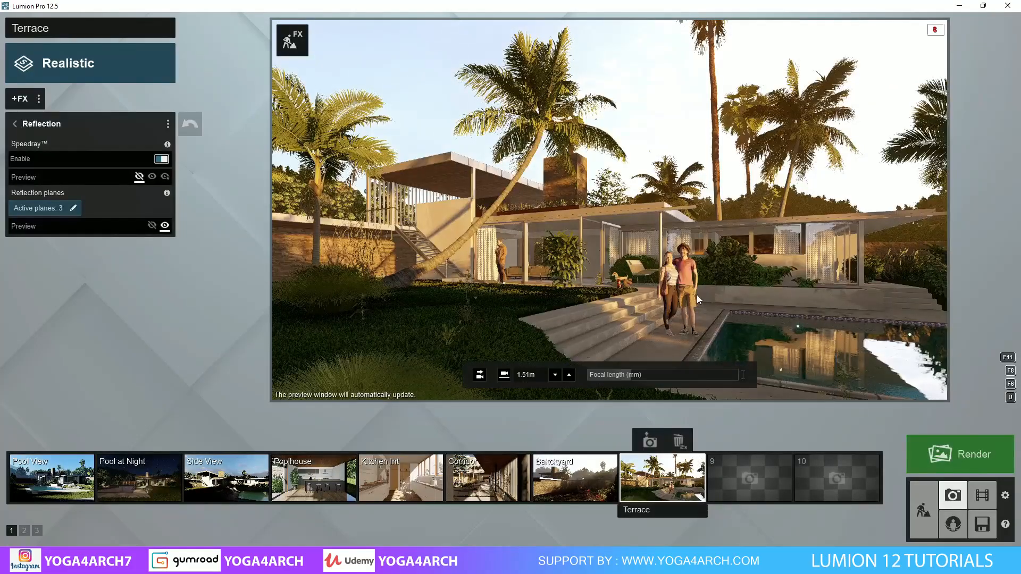
Step: Scale down the copied Mexican Fan Palm Large beside the garden rocks
click(924, 510)
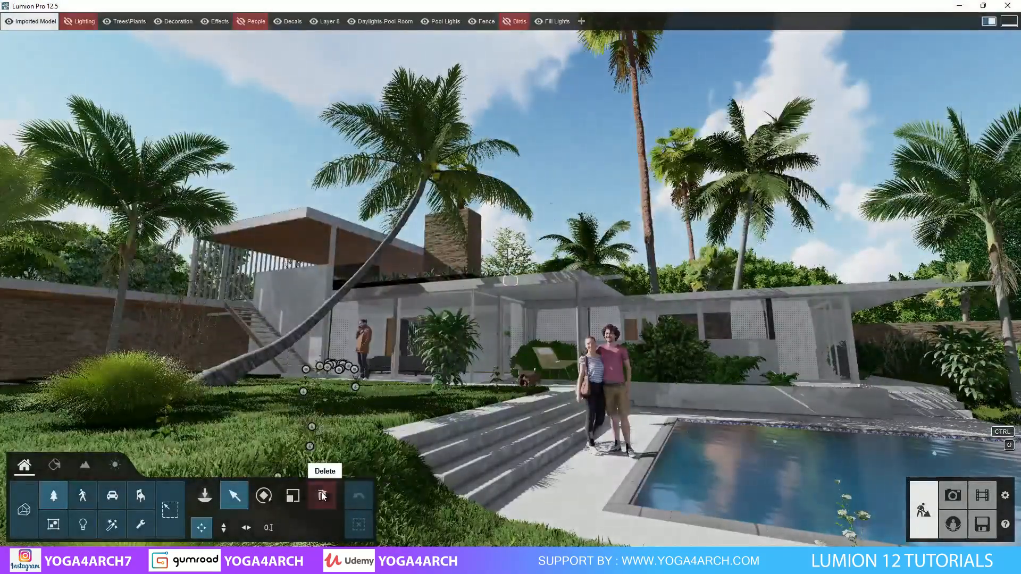
click(292, 496)
click(661, 362)
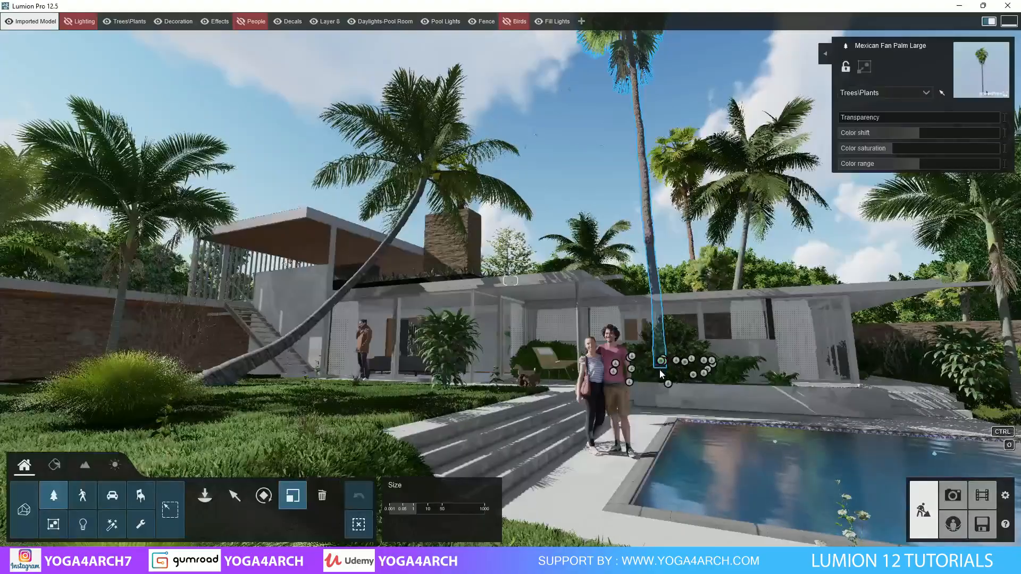
right_drag(665, 362, 692, 343)
key(w)
mouse_move(542, 276)
right_down()
mouse_move(564, 269)
mouse_move(557, 291)
right_up()
key(q)
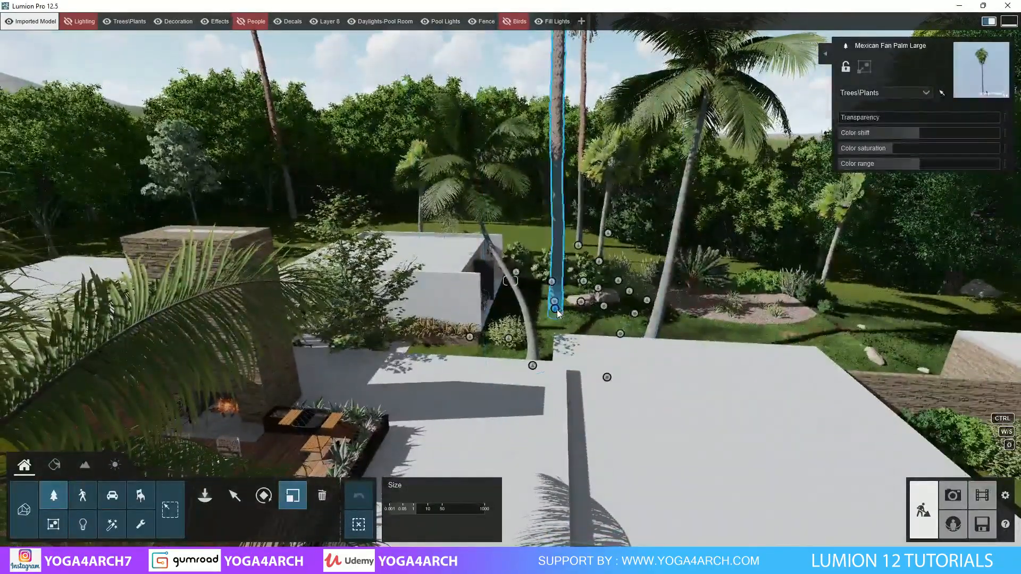
drag(556, 309, 553, 336)
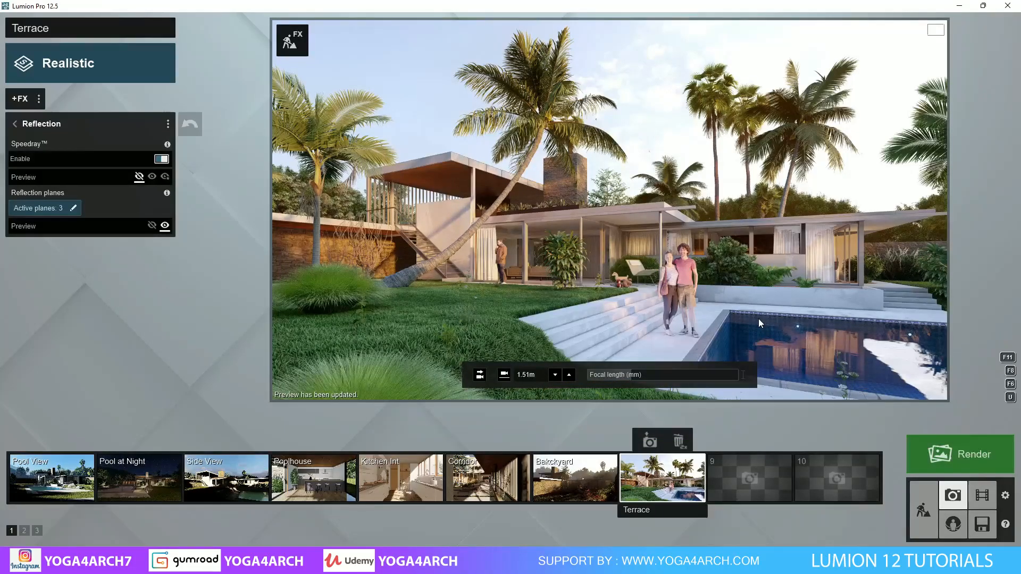
Step: Move the copied fan palm back onto the lawn near the rear trees, resize it and check the Terrace view
click(924, 509)
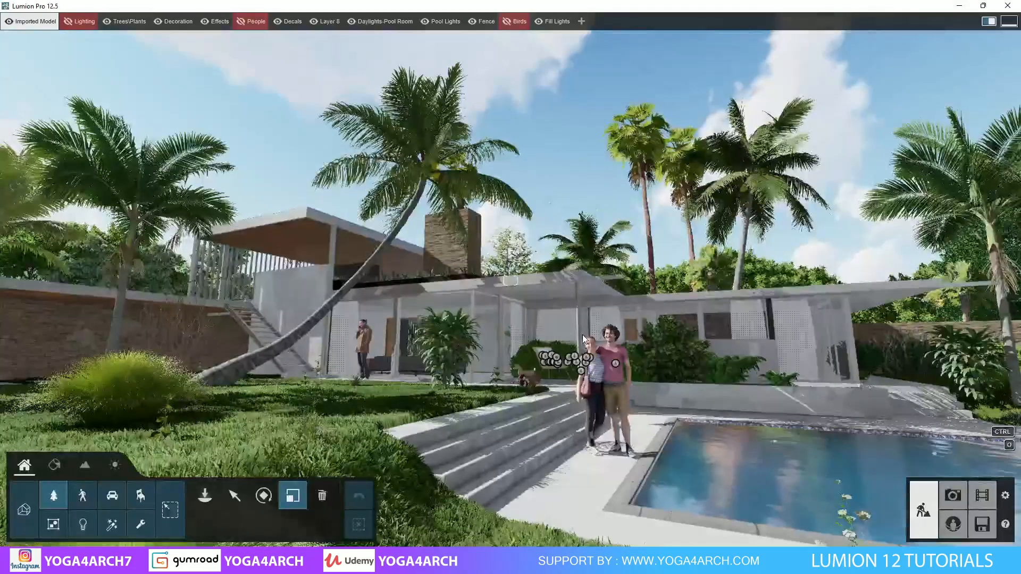
key(shift+w)
key(q)
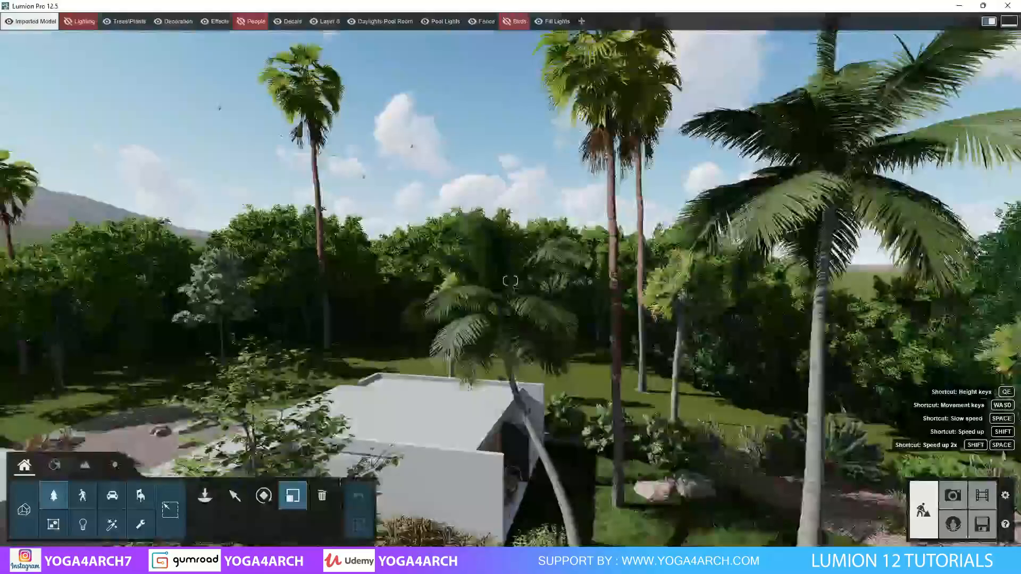
right_drag(638, 240, 611, 269)
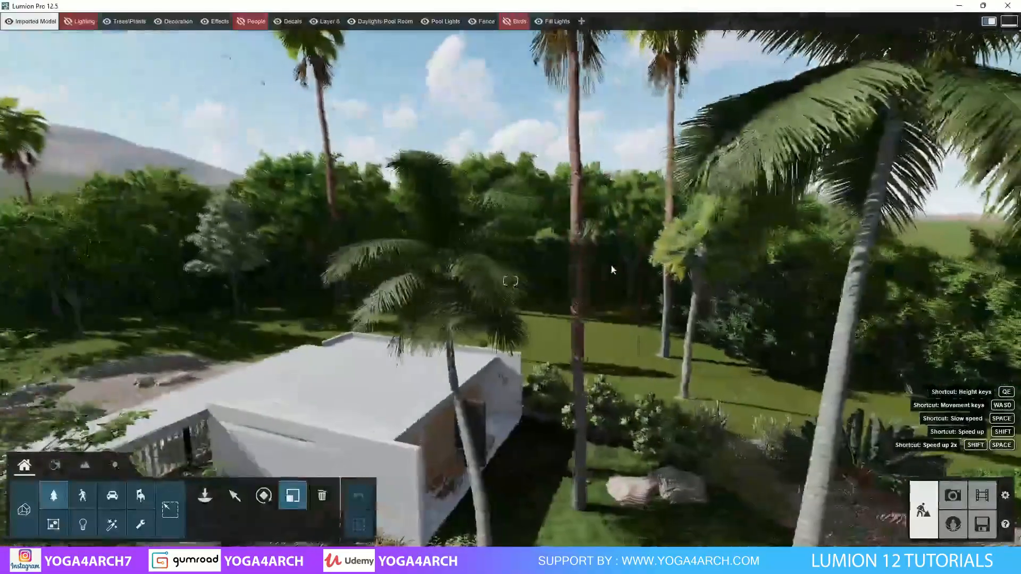
click(235, 493)
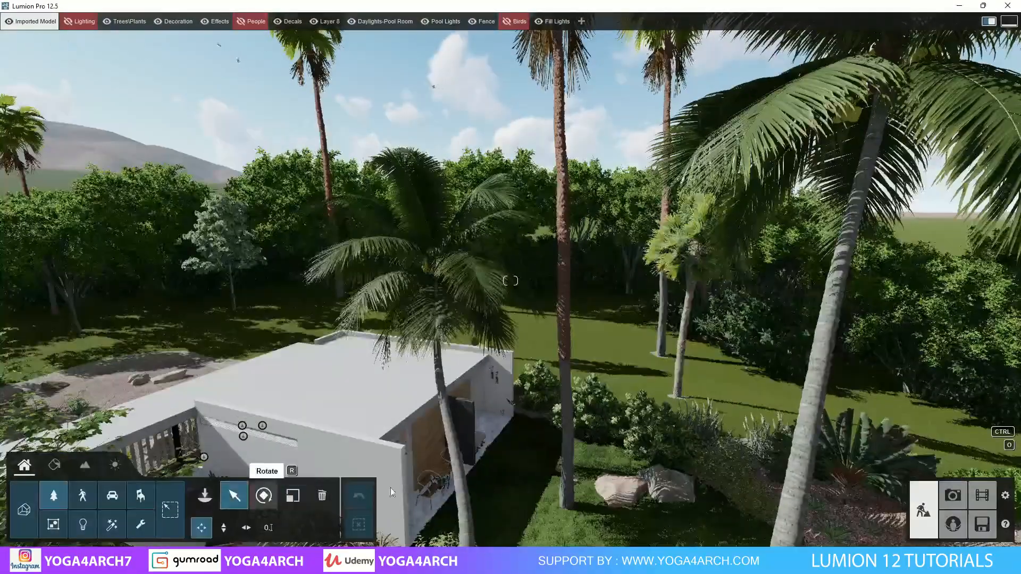
click(575, 469)
drag(566, 506, 553, 295)
click(292, 495)
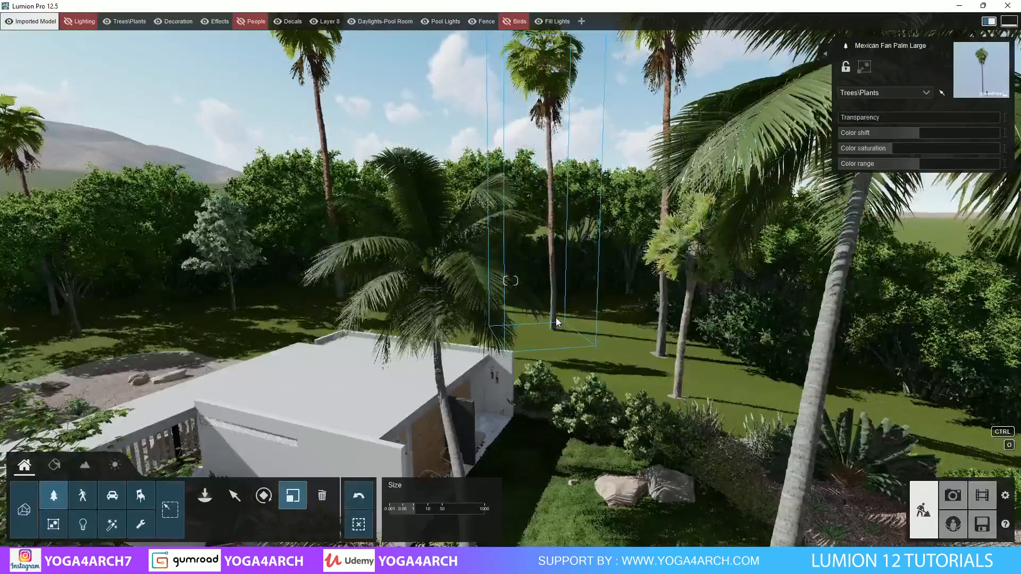
click(943, 498)
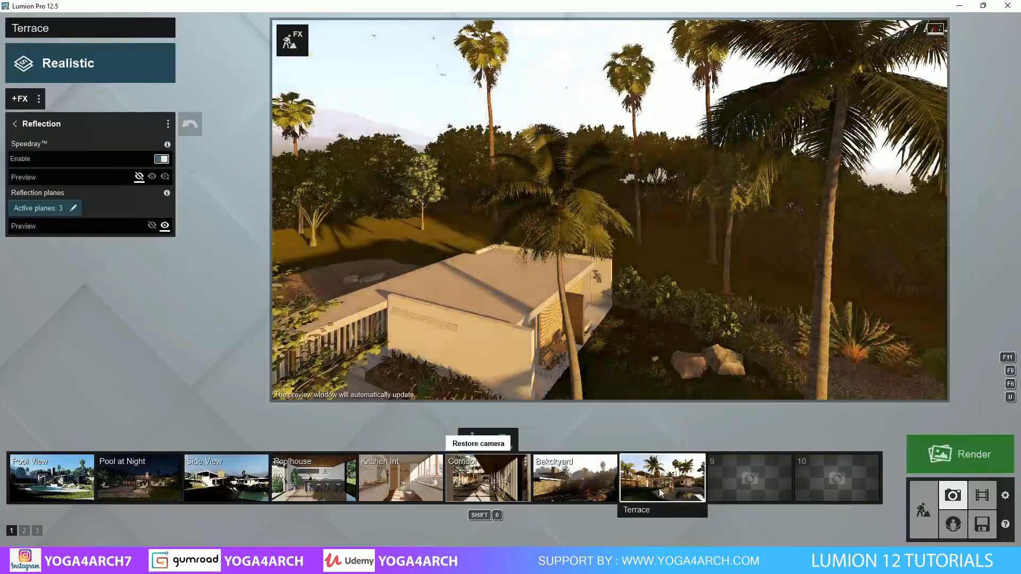
click(674, 488)
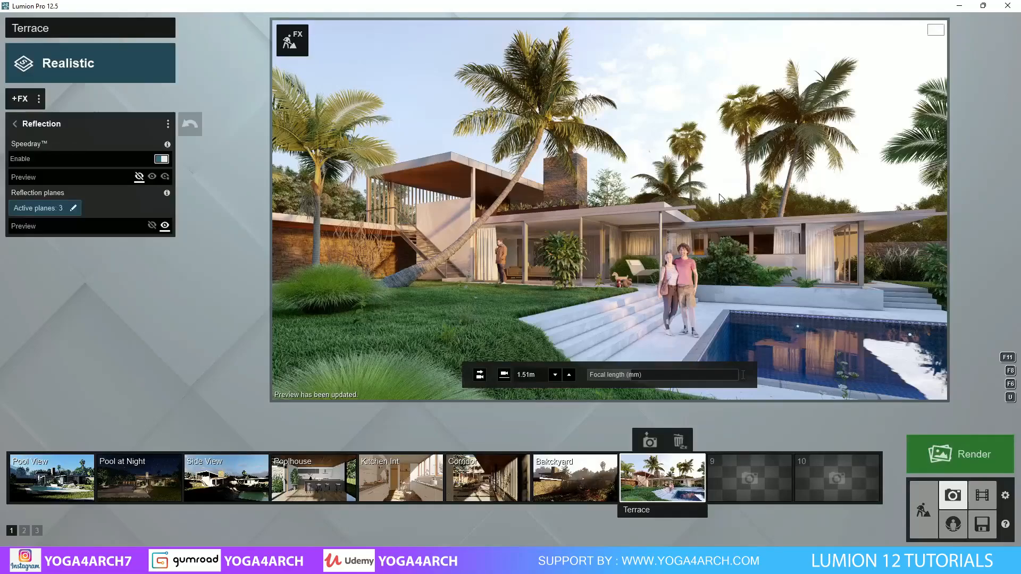
Step: Render the current Terrace shot at Print size, 3840x2160, saving it as a JPG named final image
click(973, 452)
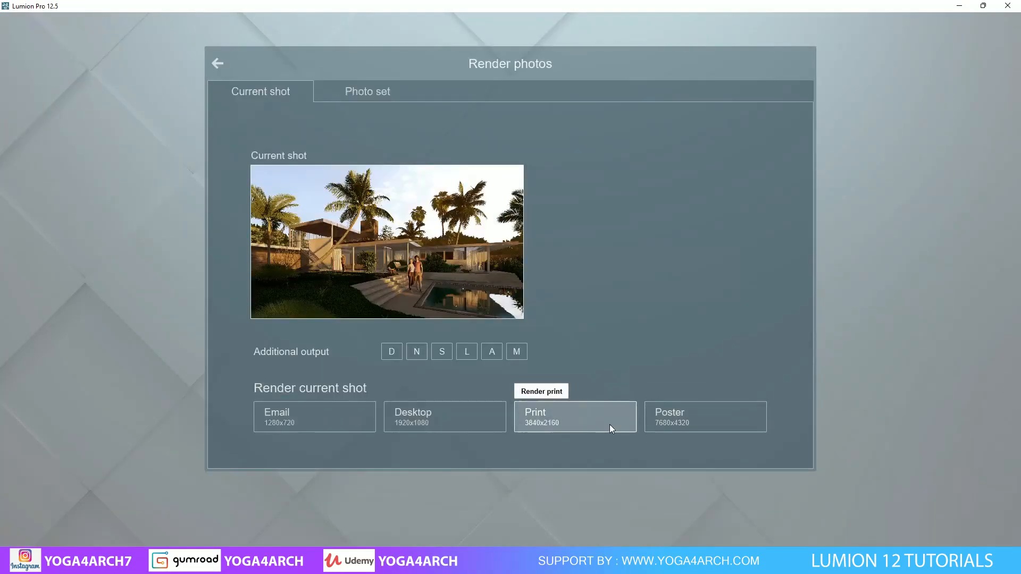
click(609, 424)
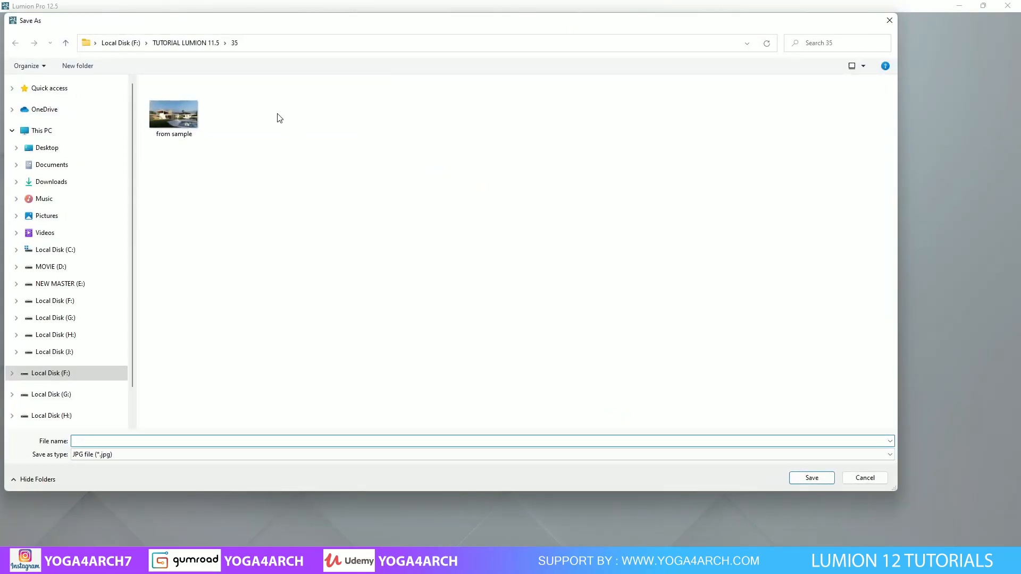
click(195, 109)
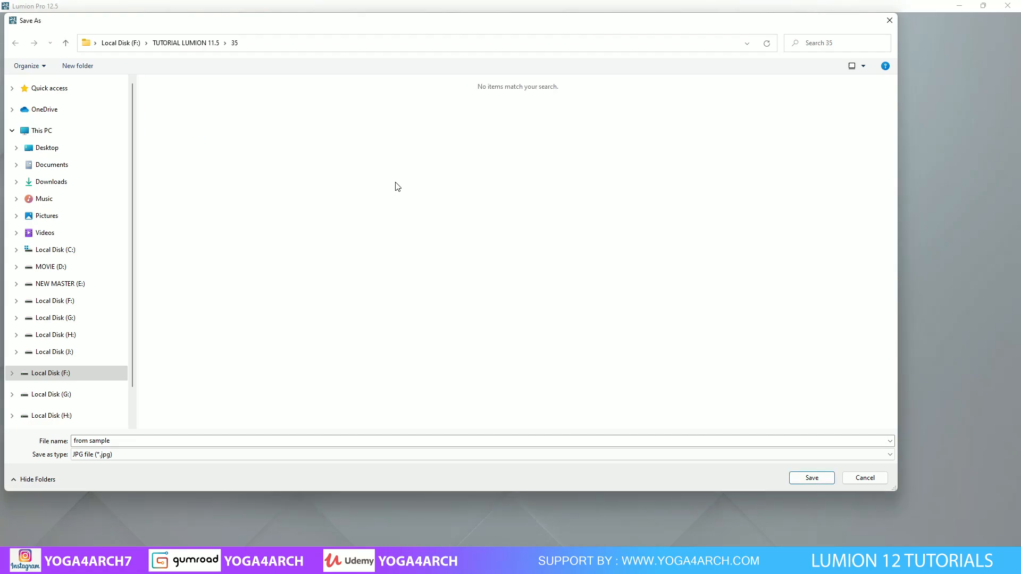
click(322, 443)
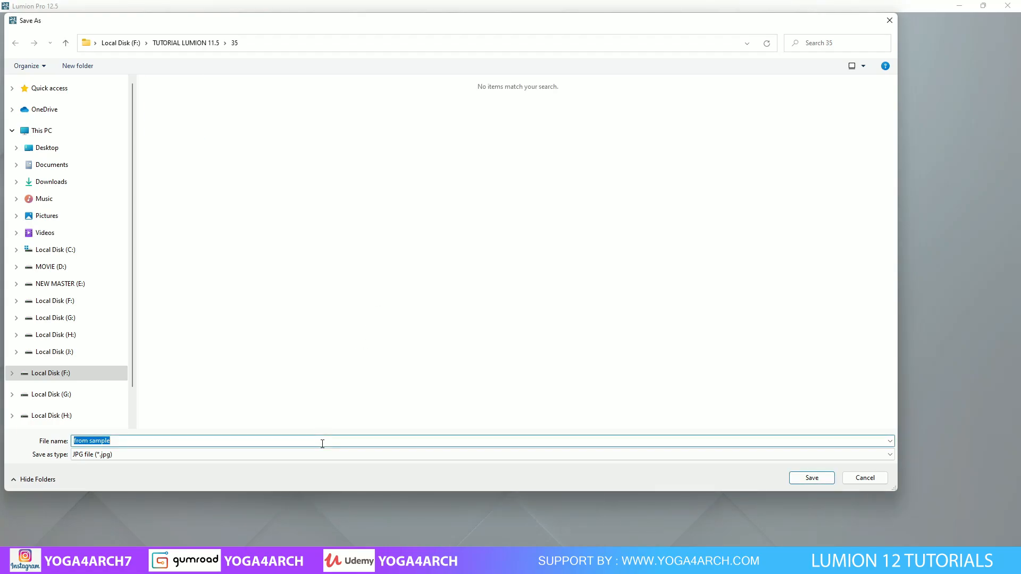
key(BackSpace)
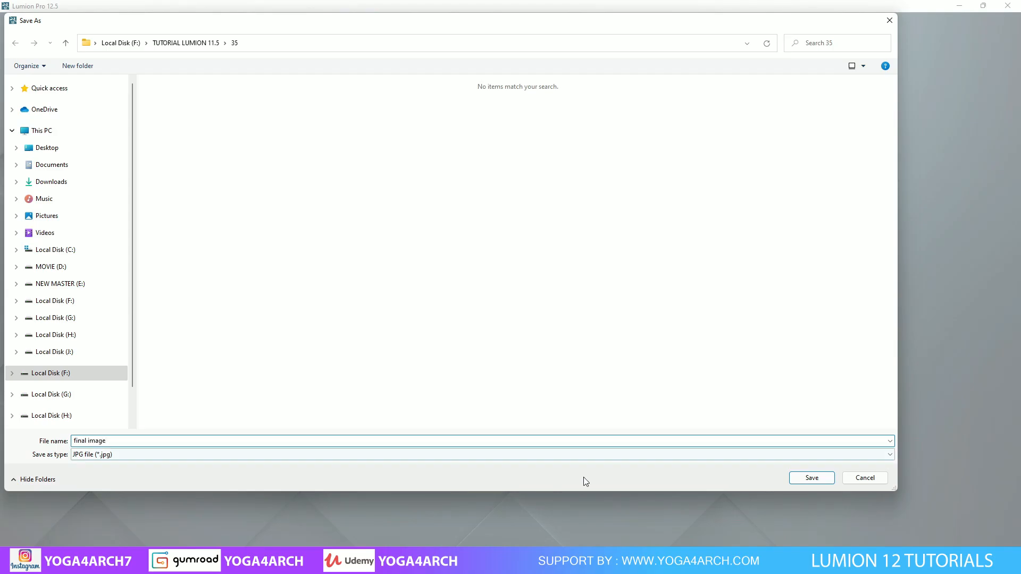
click(812, 479)
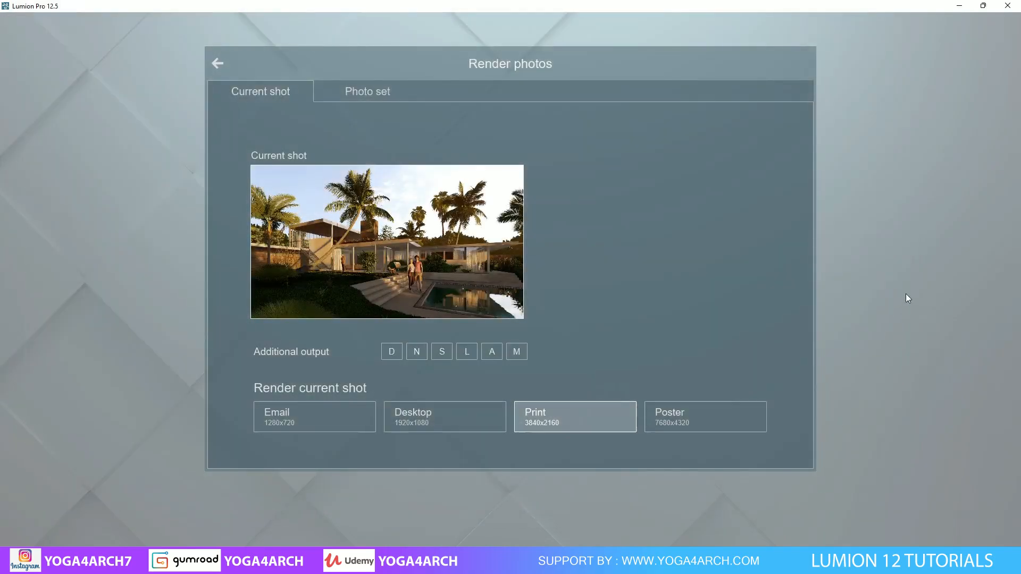